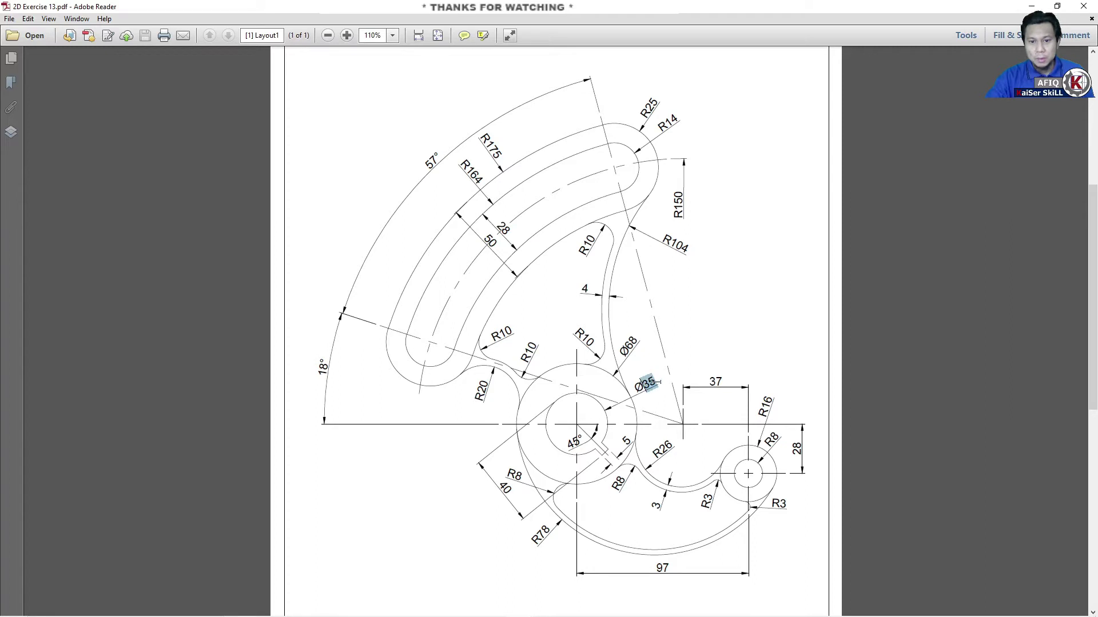
# Check the hub diameters and centre offsets in the PDF drawing, and draw a circle of diameter 68 in AutoCAD
pyautogui.moveTo(617, 359); pyautogui.dragTo(638, 342)
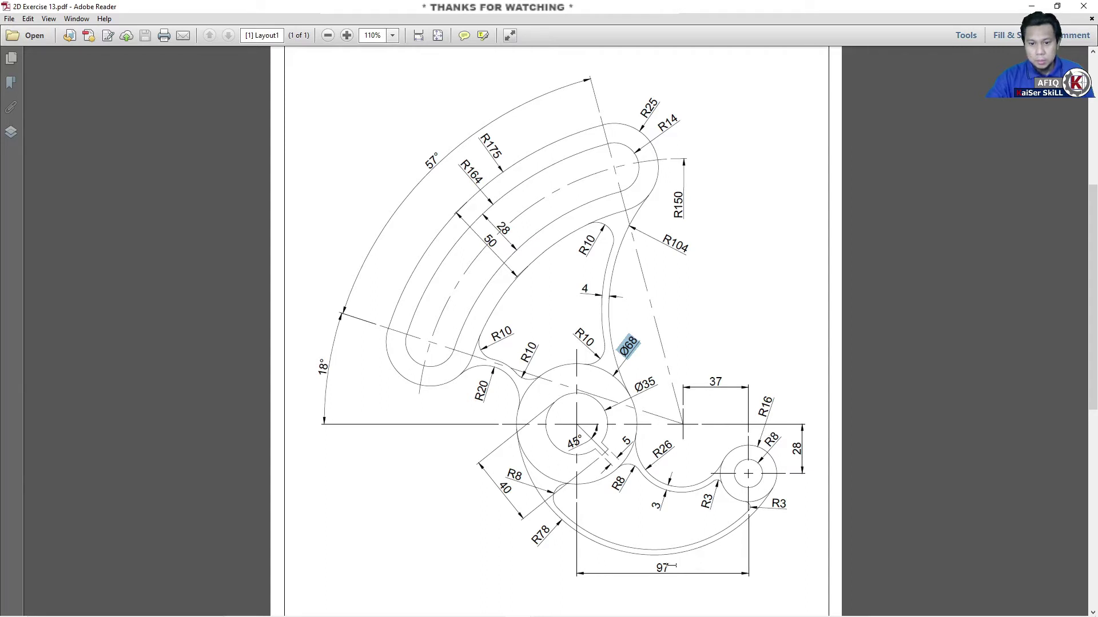
pyautogui.moveTo(673, 566); pyautogui.dragTo(645, 568)
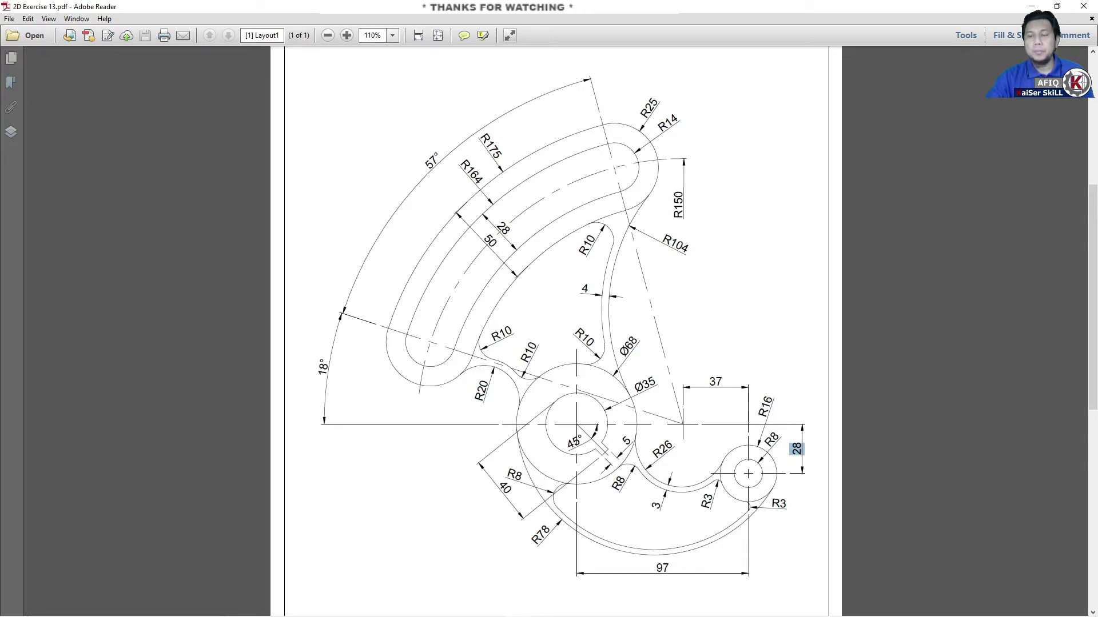
pyautogui.click(1031, 7)
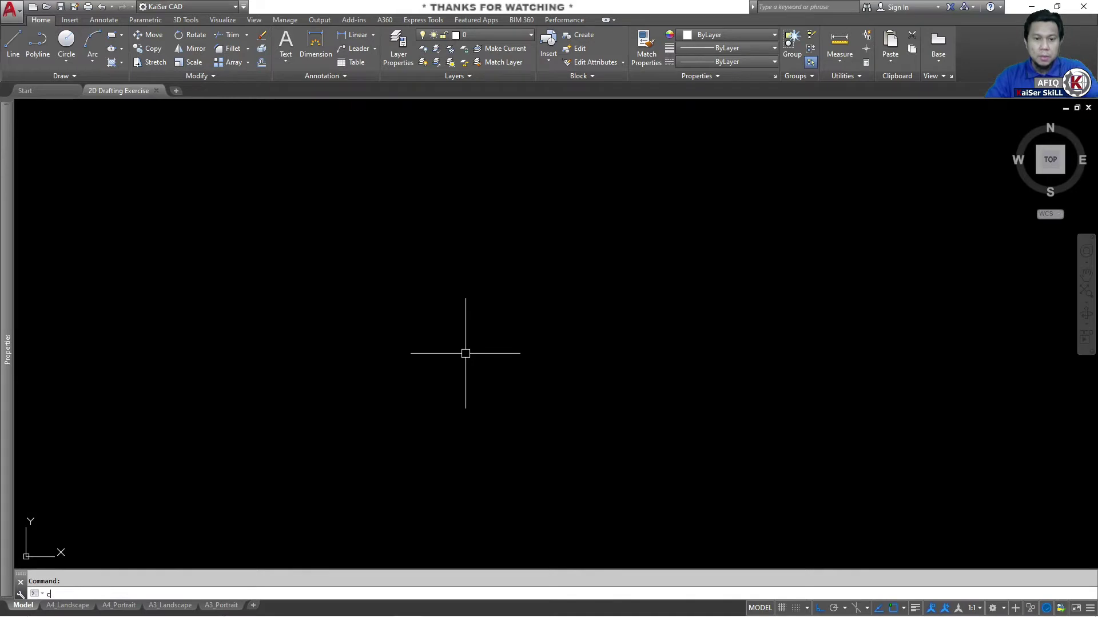
pyautogui.write('c')
pyautogui.press('Return')
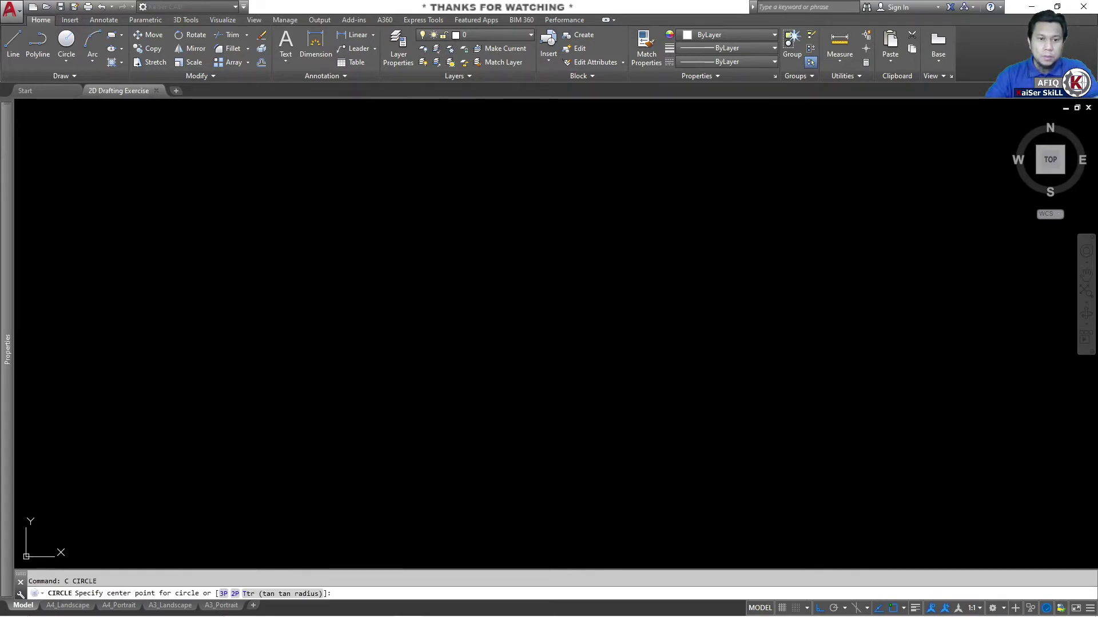
pyautogui.click(435, 348)
pyautogui.write('d')
pyautogui.press('Return')
pyautogui.write('68')
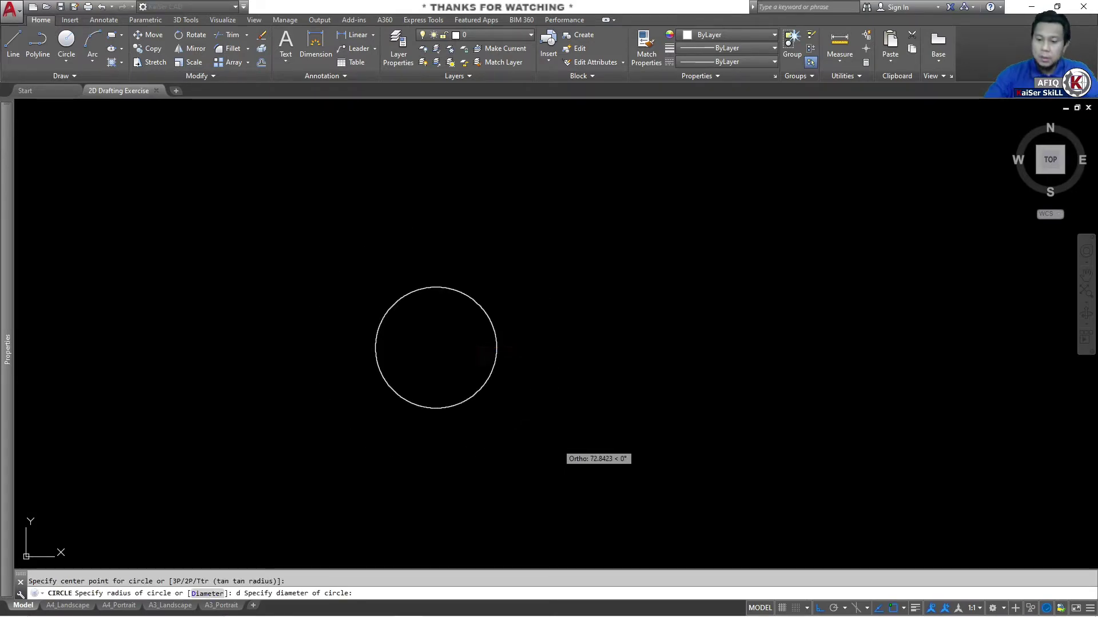
pyautogui.press('Return')
# Draw a circle of diameter 35 concentric with the 68-diameter circle
pyautogui.write('c')
pyautogui.press('Return')
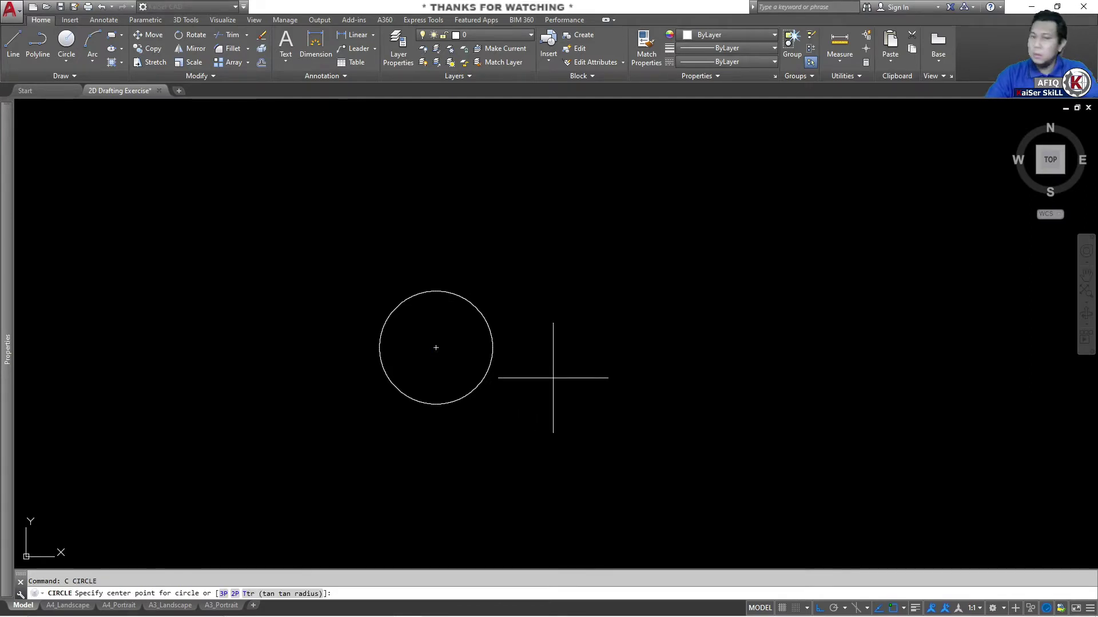
pyautogui.click(473, 379)
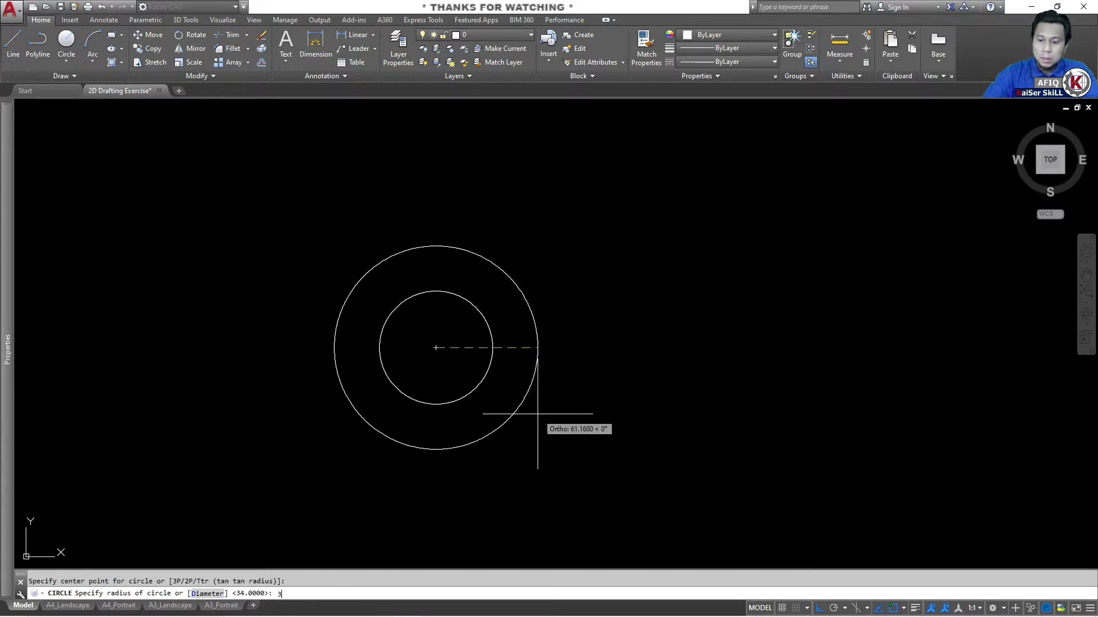
pyautogui.write('d')
pyautogui.press('Return')
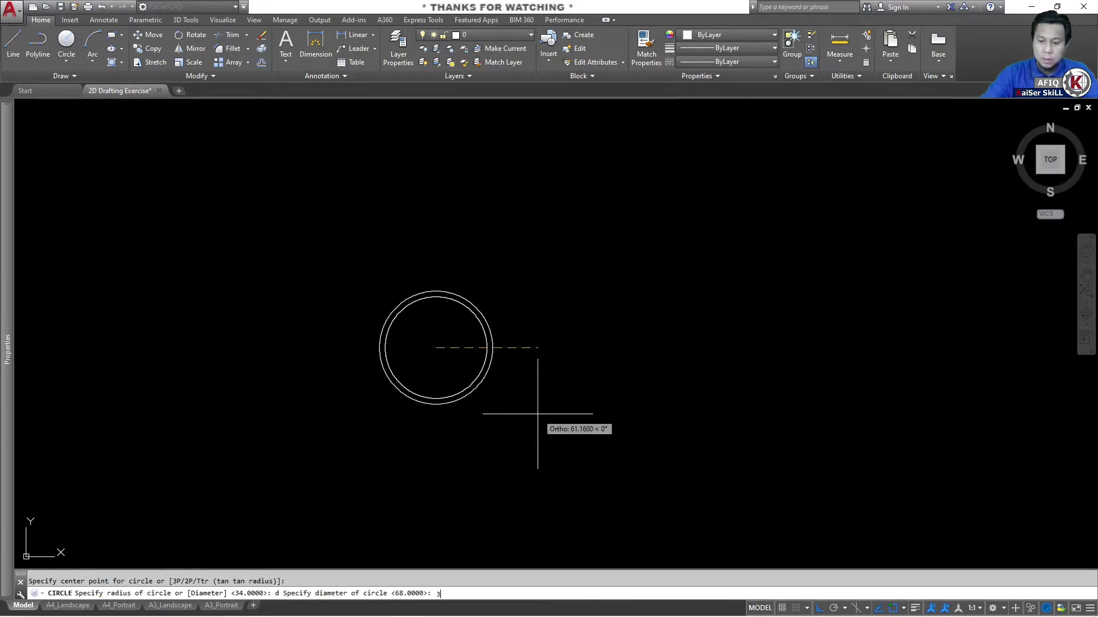
pyautogui.write('35')
pyautogui.press('Return')
pyautogui.press('Escape')
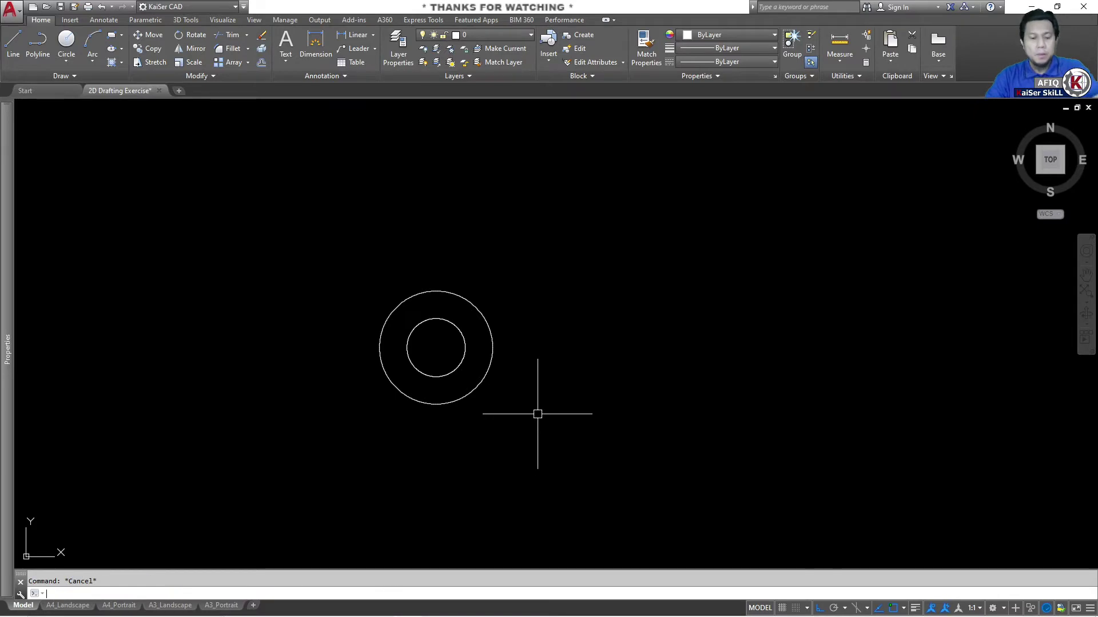
# Copy both concentric circles from their centre to a point 97 to the right and 28 below
pyautogui.write('co')
pyautogui.press('Return')
pyautogui.click(507, 406)
pyautogui.click(430, 352)
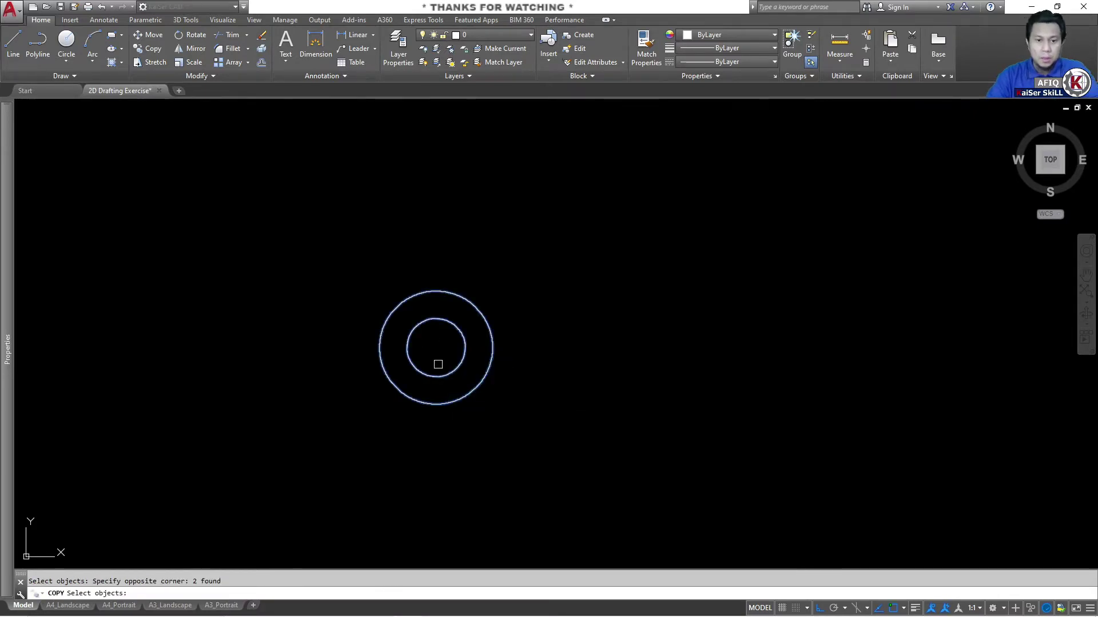
pyautogui.press('Return')
pyautogui.click(436, 348)
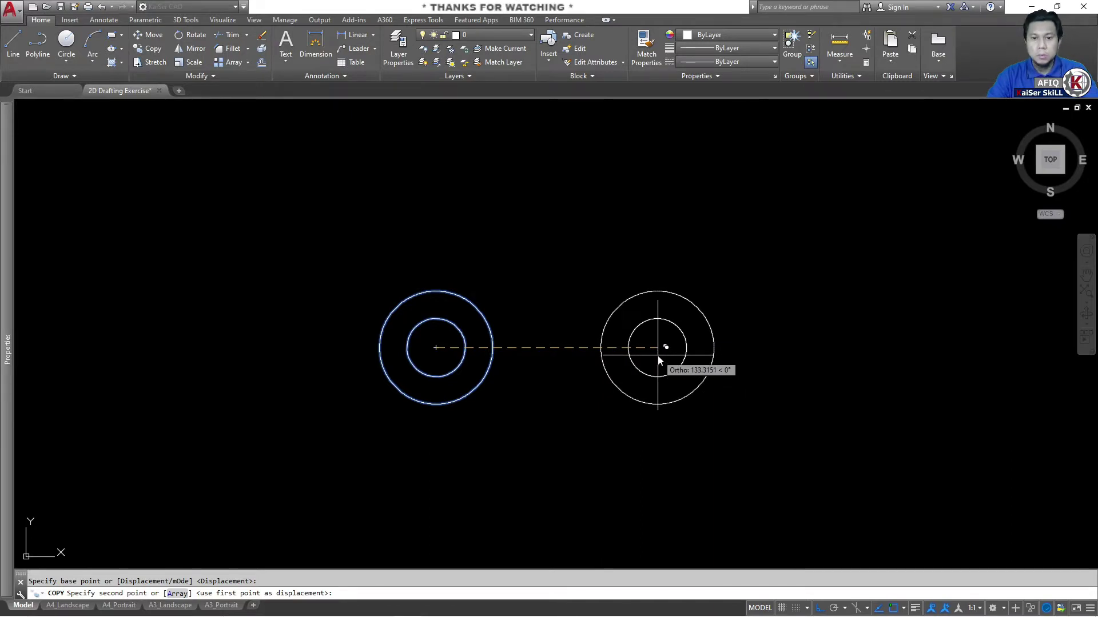
pyautogui.keyDown('shift'); pyautogui.rightClick(658, 356); pyautogui.keyUp('shift')
pyautogui.press('f')
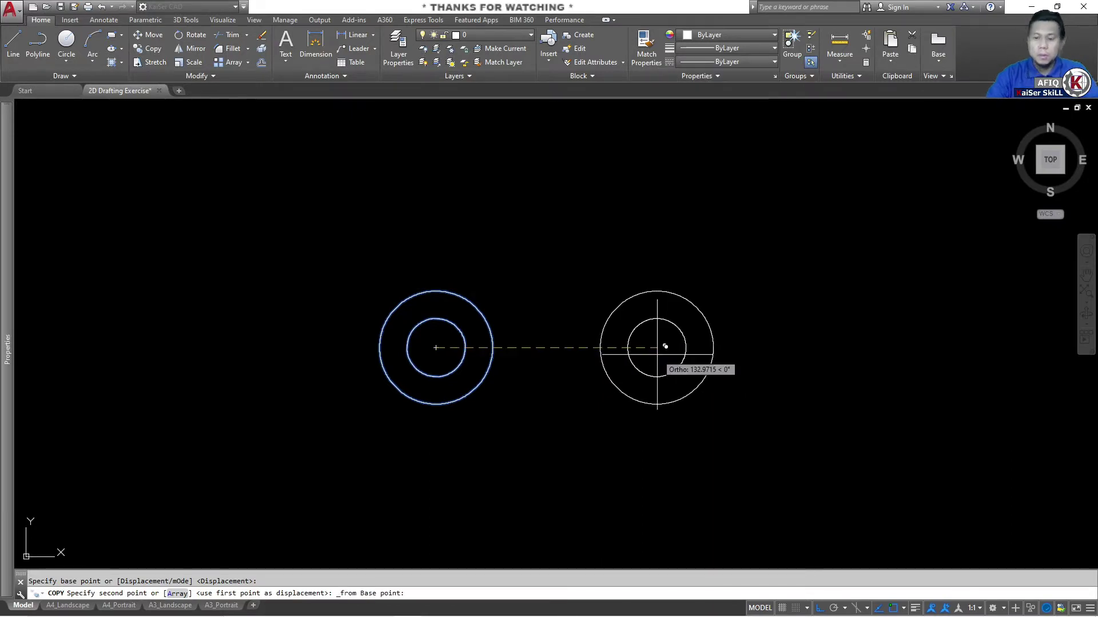
pyautogui.write('97')
pyautogui.press('Return')
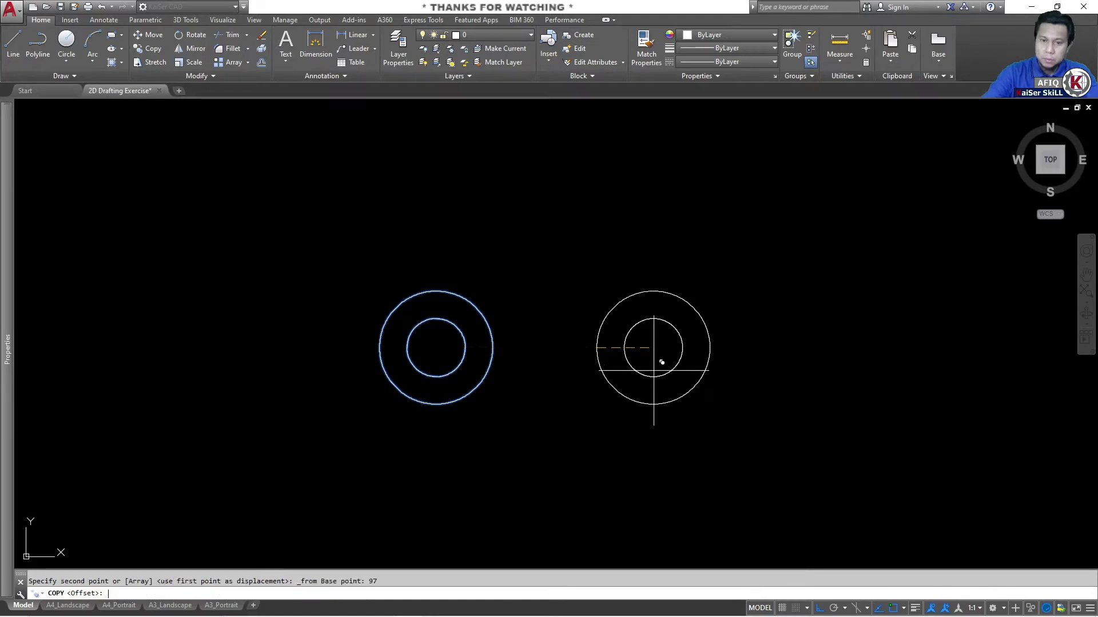
pyautogui.write('2')
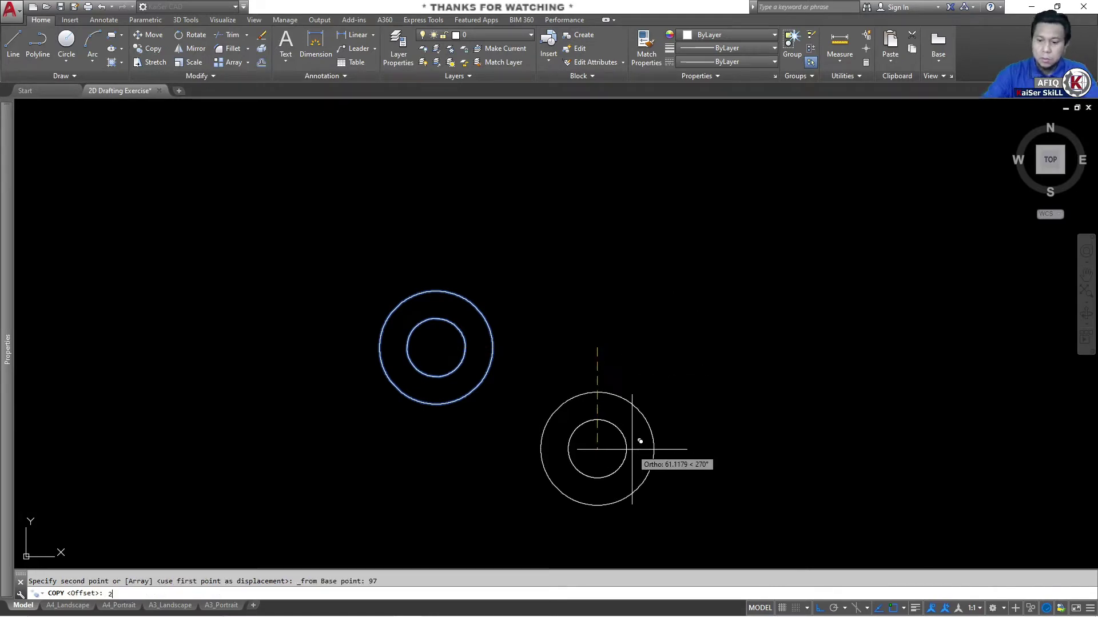
pyautogui.write('8')
pyautogui.press('Return')
pyautogui.press('Escape')
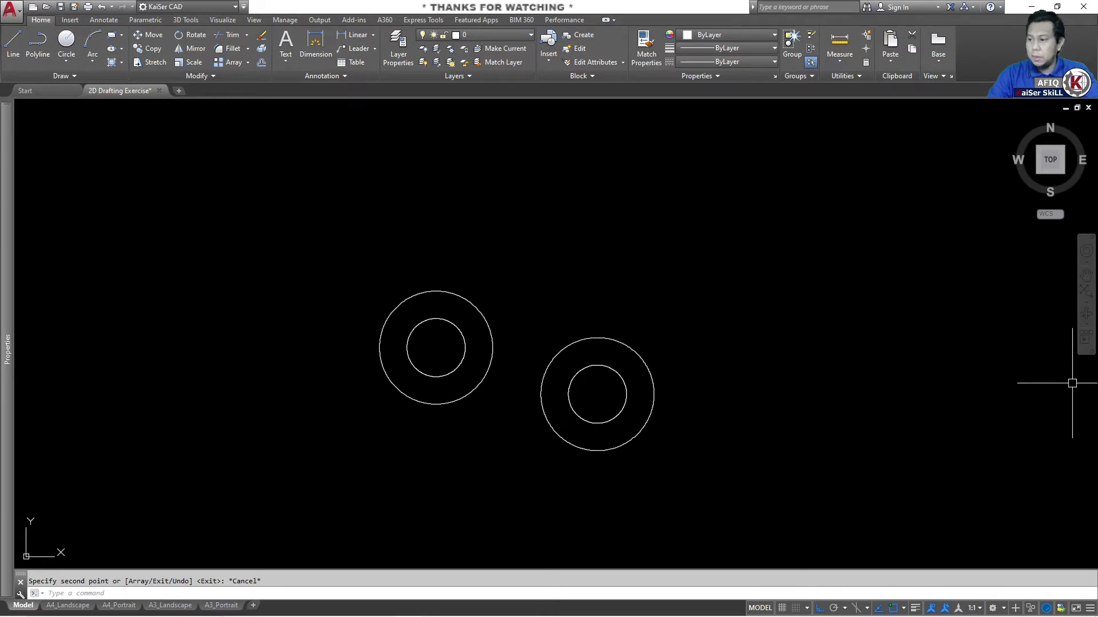
# Look up the small boss radii in the PDF drawing and set the copied inner circle's radius to 8 in AutoCAD
pyautogui.hotkey('alt', 'Tab')
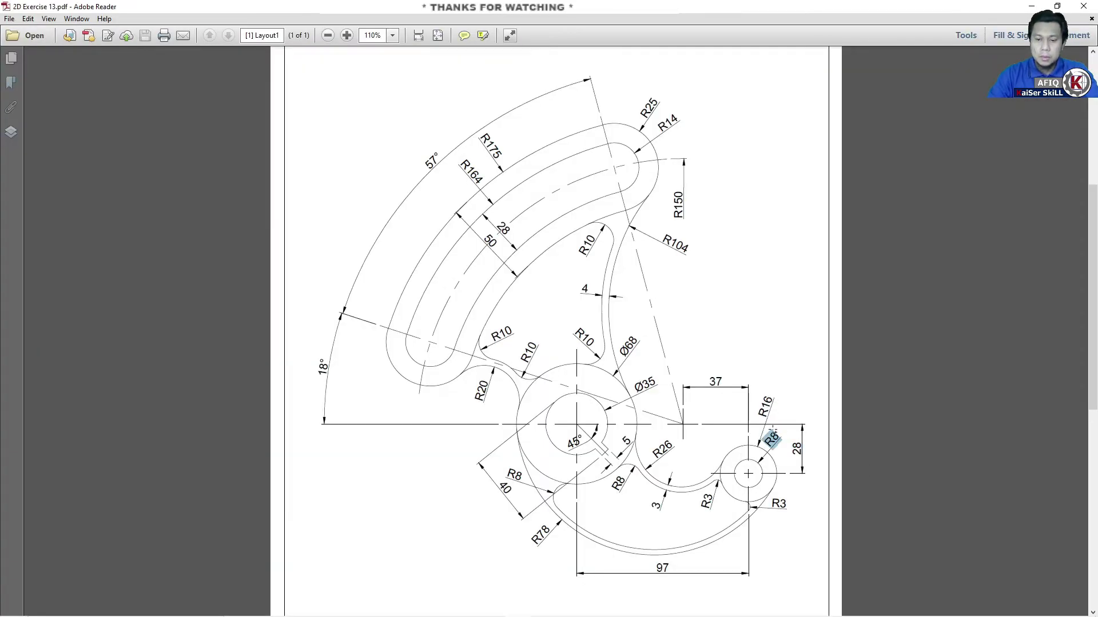
pyautogui.doubleClick(773, 398)
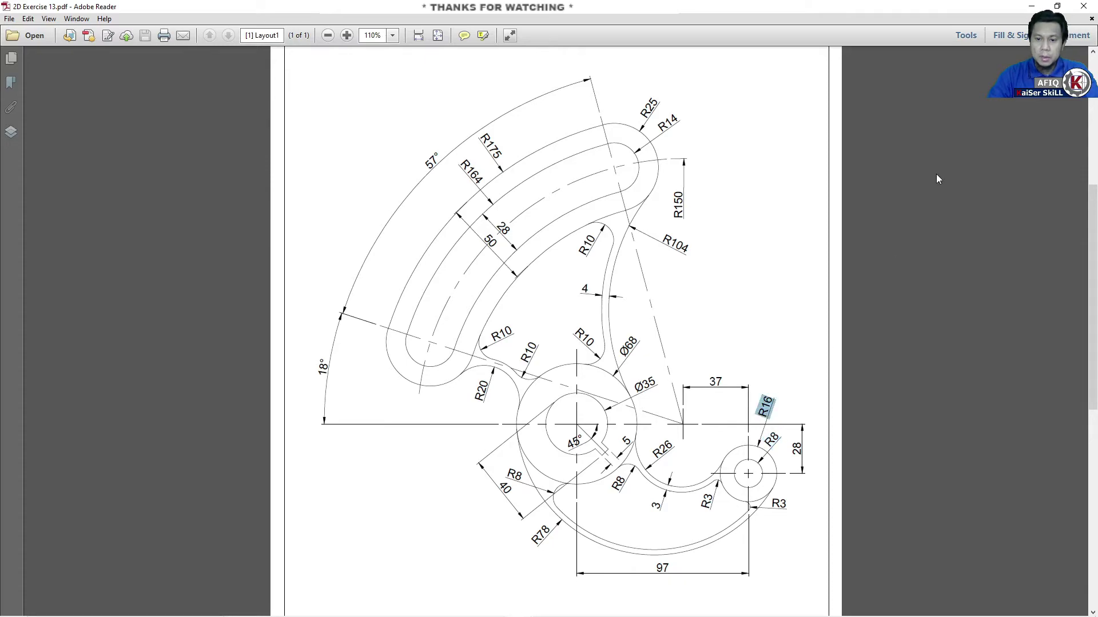
pyautogui.click(1022, 10)
pyautogui.click(618, 368)
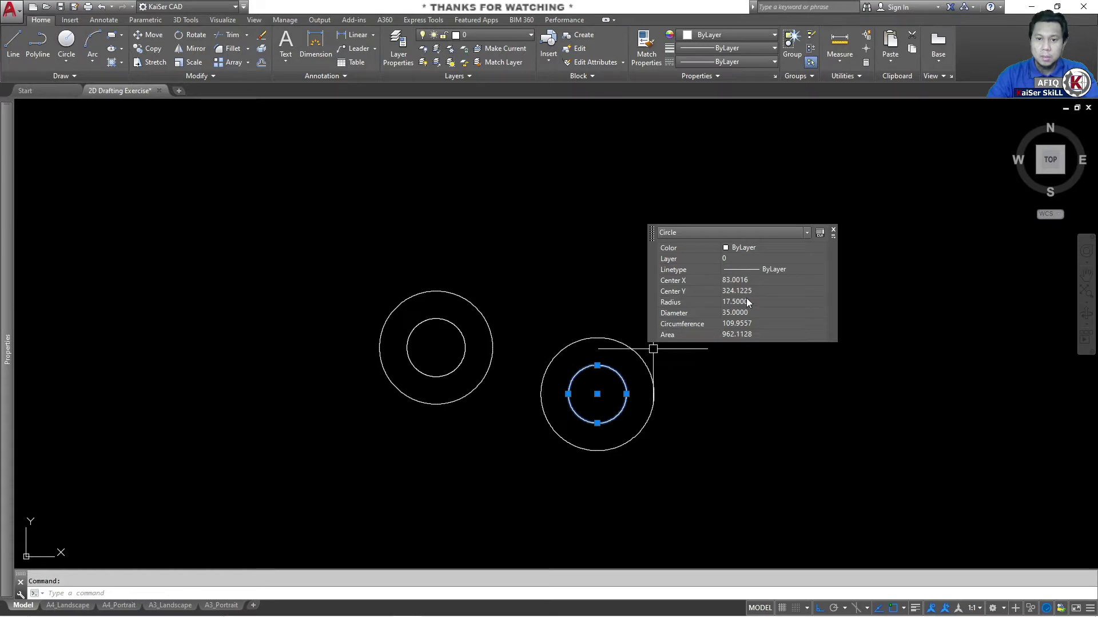
pyautogui.click(747, 302)
pyautogui.press('Return')
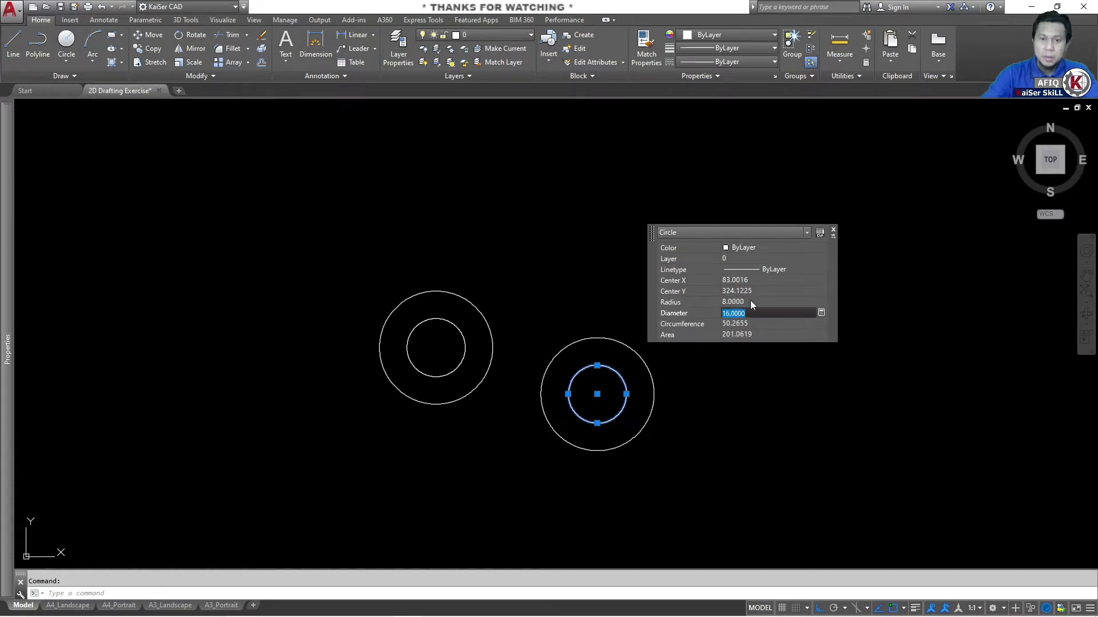
pyautogui.press('Escape')
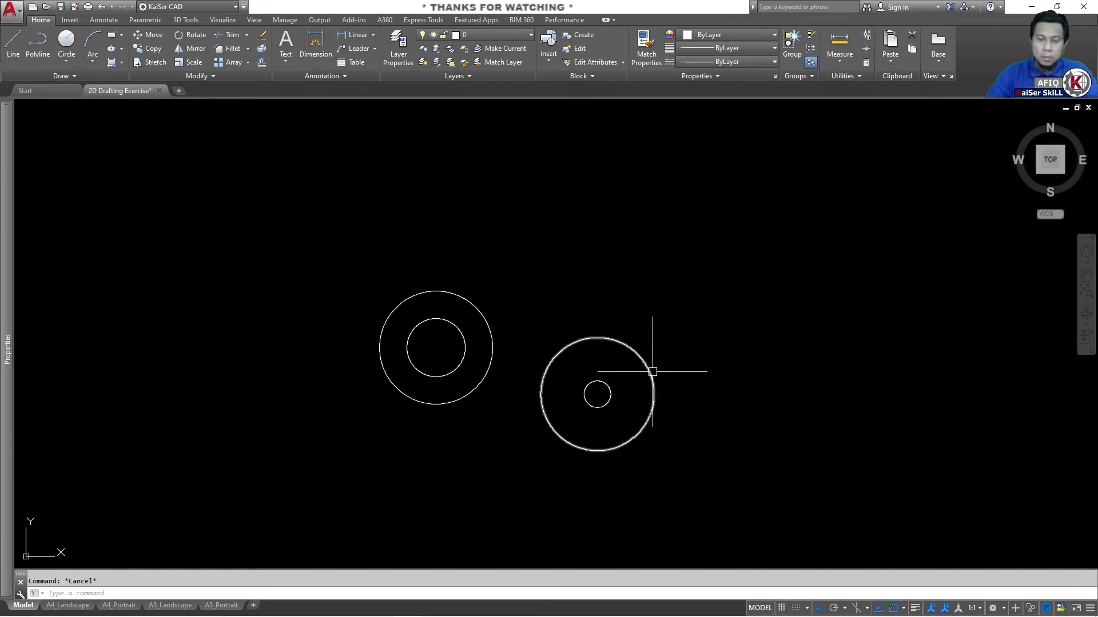
pyautogui.click(652, 371)
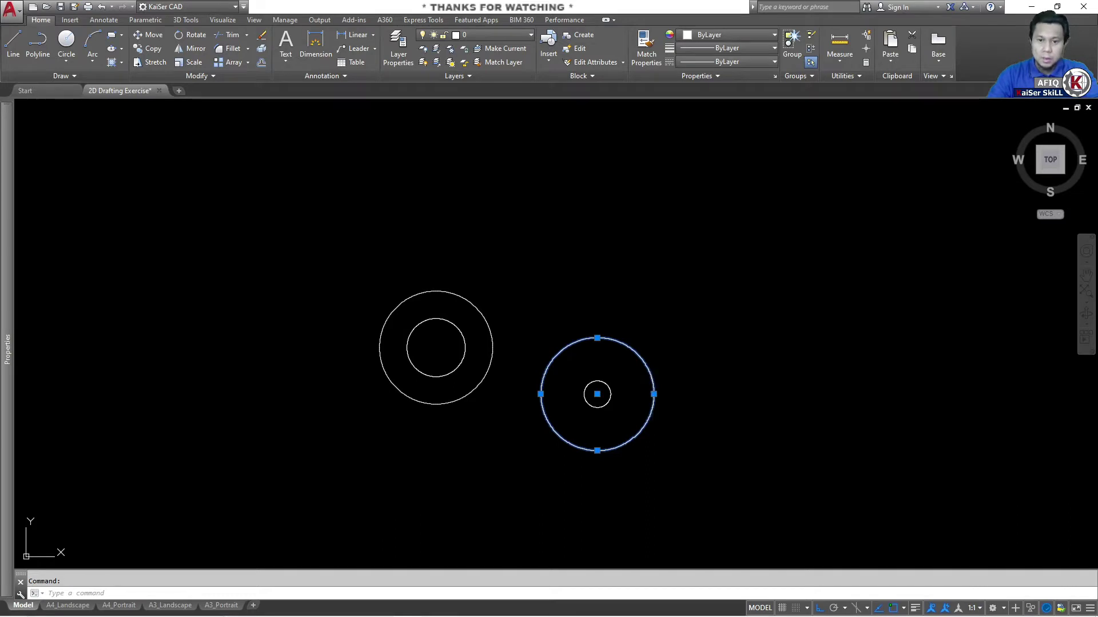
pyautogui.moveTo(652, 372); pyautogui.dragTo(702, 346)
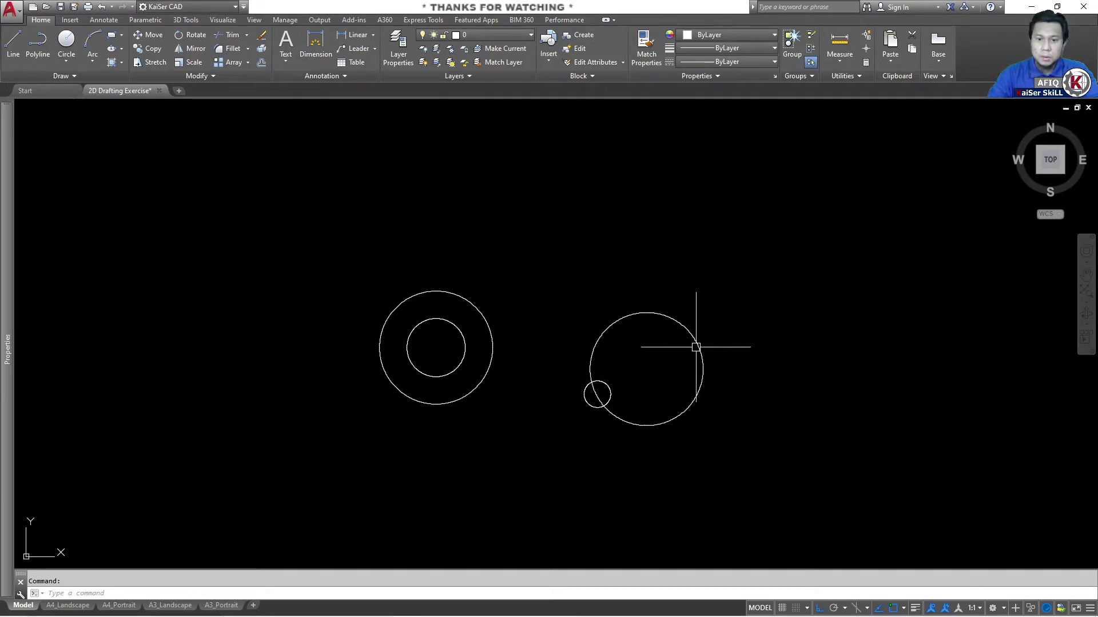
pyautogui.hotkey('ctrl', 'z')
# Set the radius of the copied outer circle to 16
pyautogui.click(645, 357)
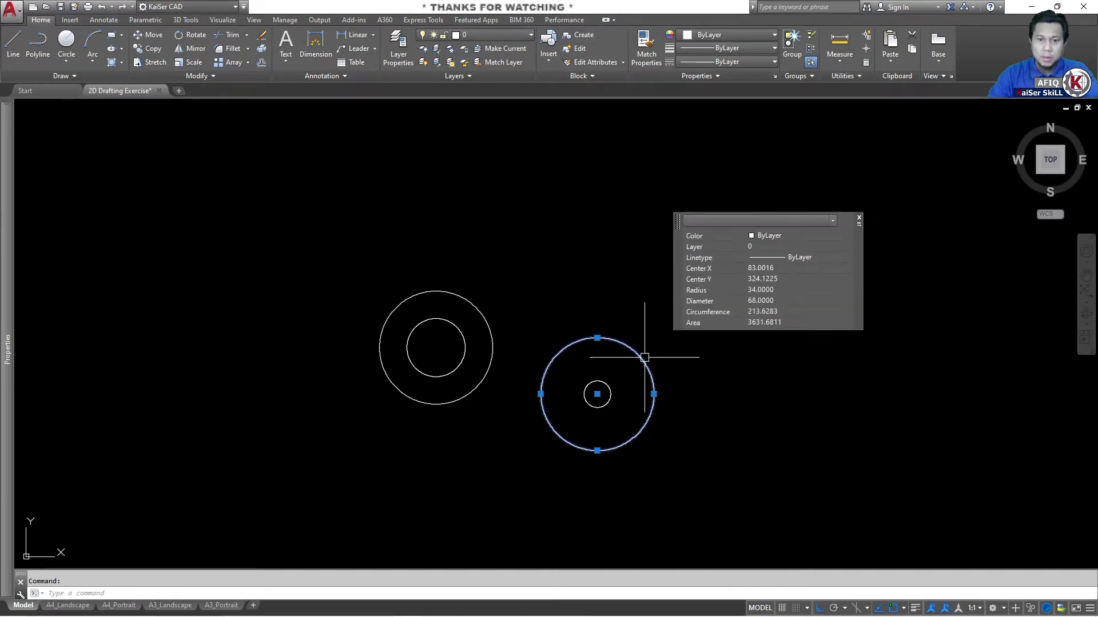
pyautogui.click(766, 290)
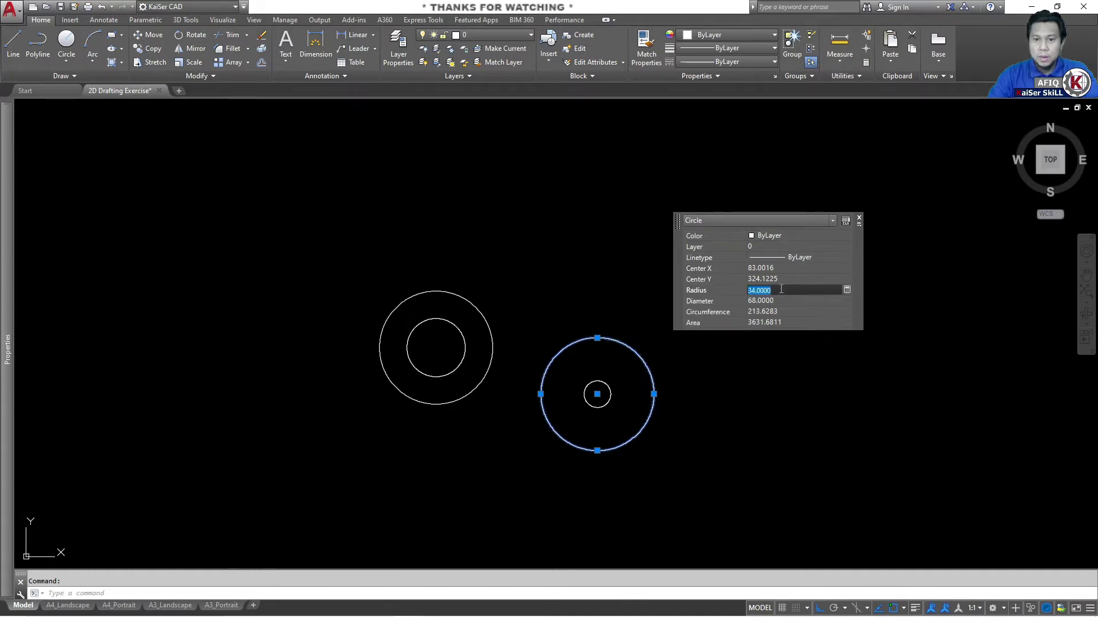
pyautogui.write('16')
pyautogui.press('Return')
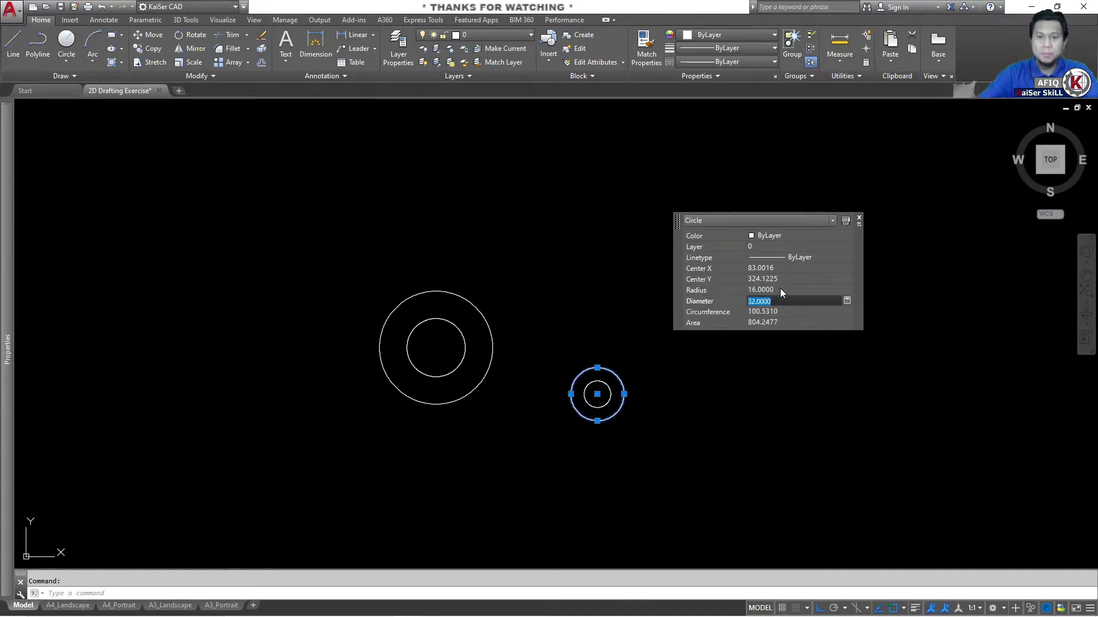
pyautogui.press('Escape')
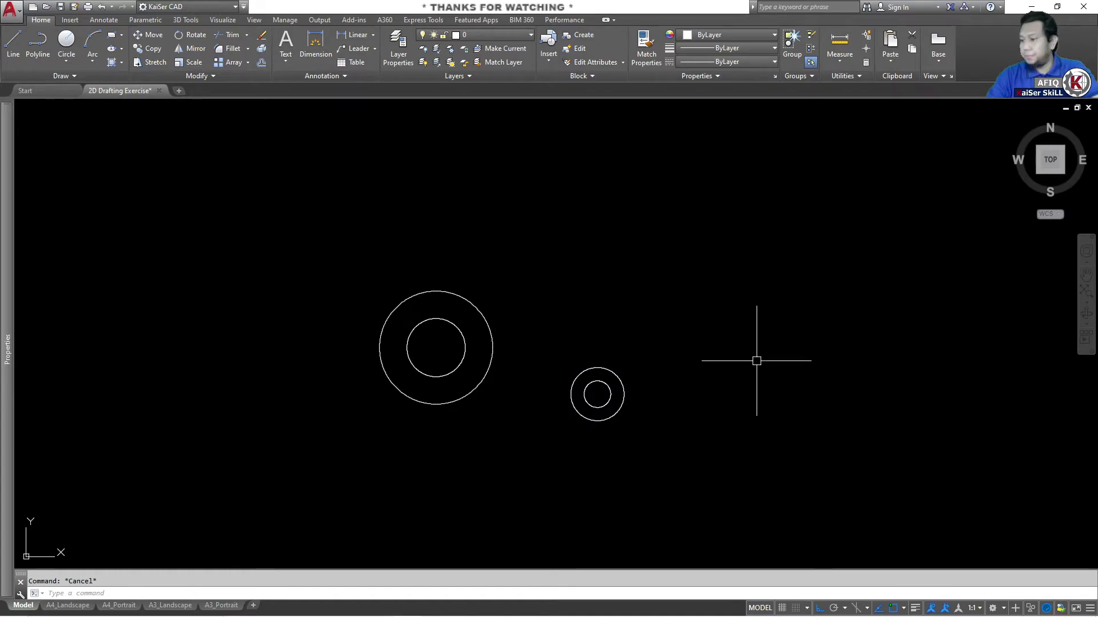
# Look up the slot arc centre's offsets from the small boss and the slot centreline radius in the PDF drawing in Adobe Reader
pyautogui.hotkey('alt', 'Tab')
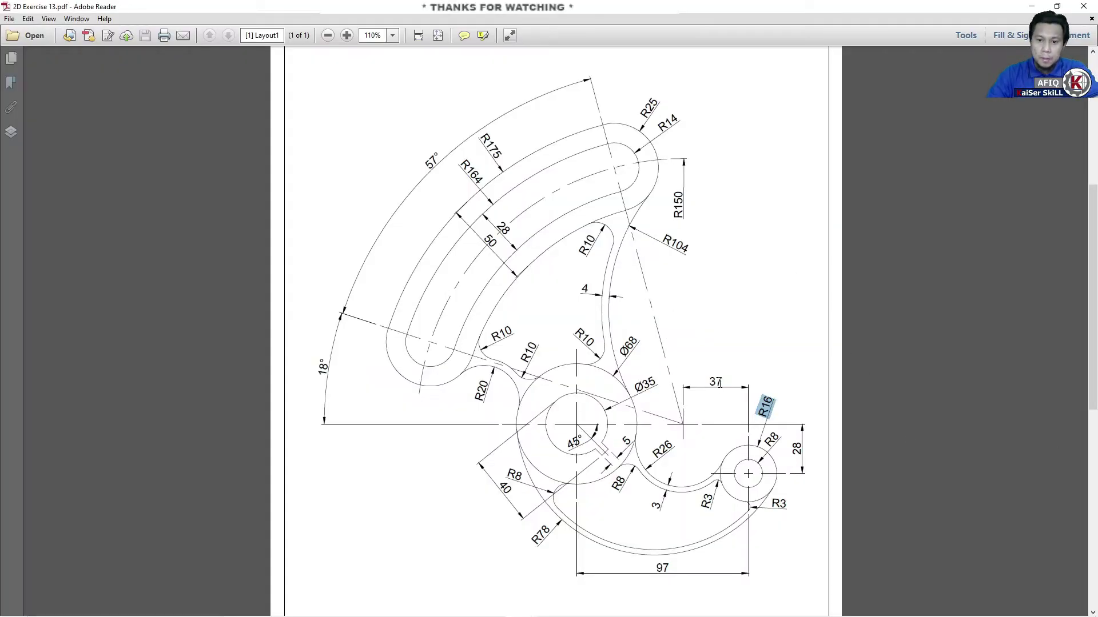
pyautogui.moveTo(723, 381); pyautogui.dragTo(713, 381)
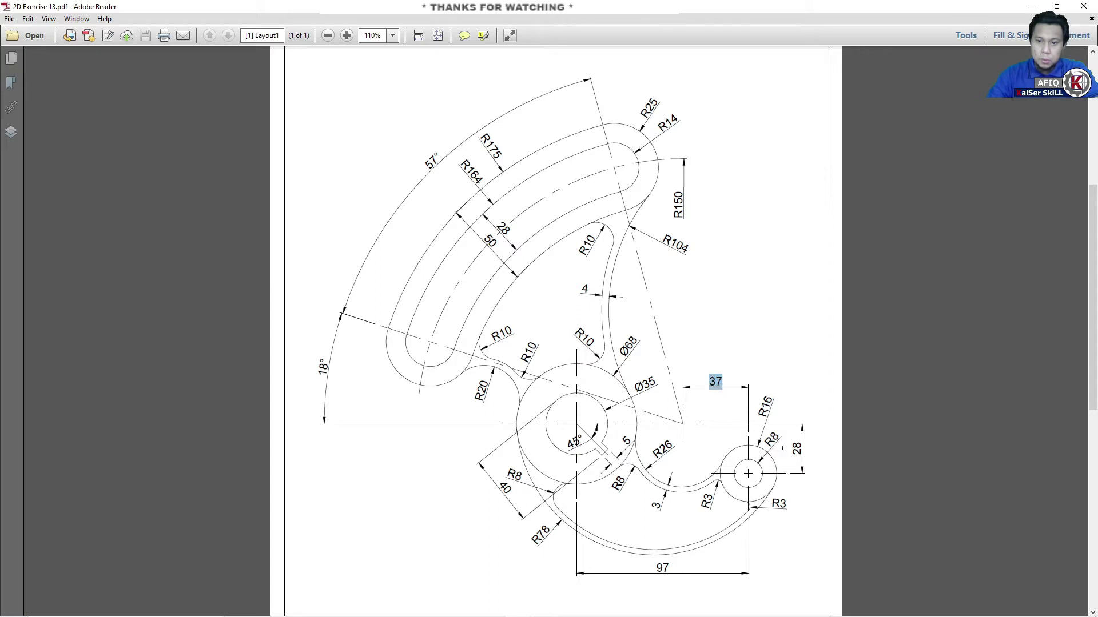
pyautogui.moveTo(796, 456); pyautogui.dragTo(797, 443)
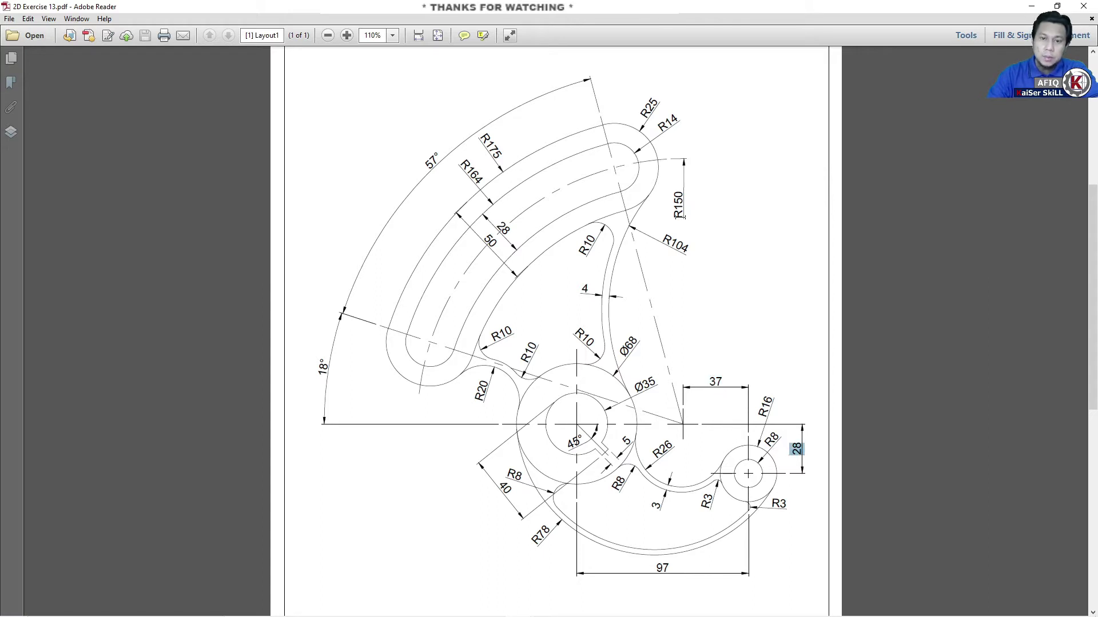
pyautogui.moveTo(680, 218); pyautogui.dragTo(677, 172)
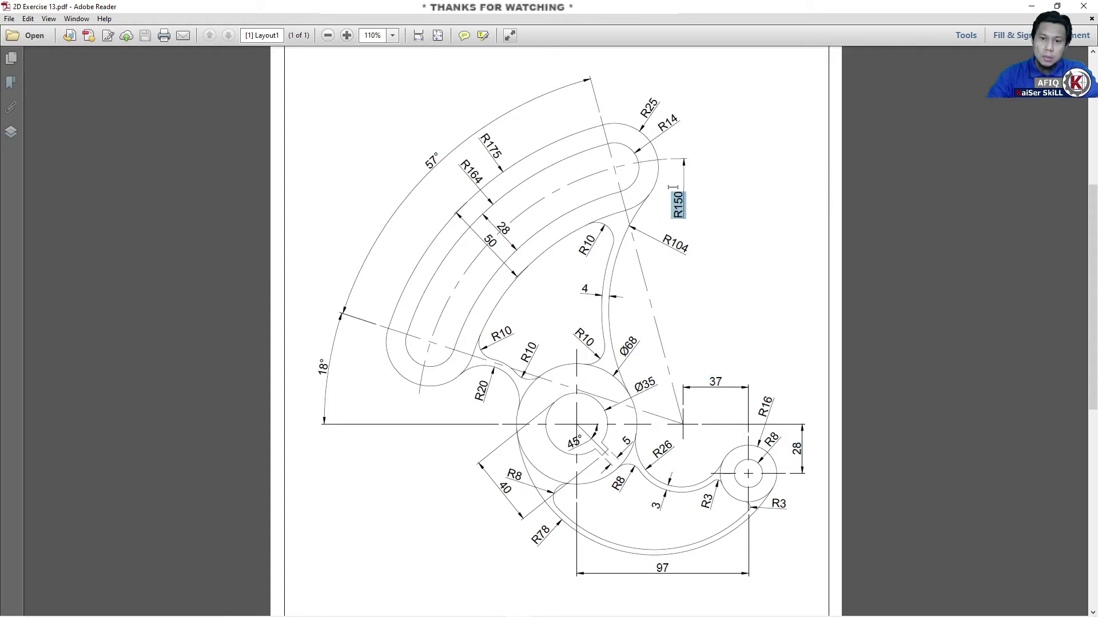
pyautogui.click(1029, 9)
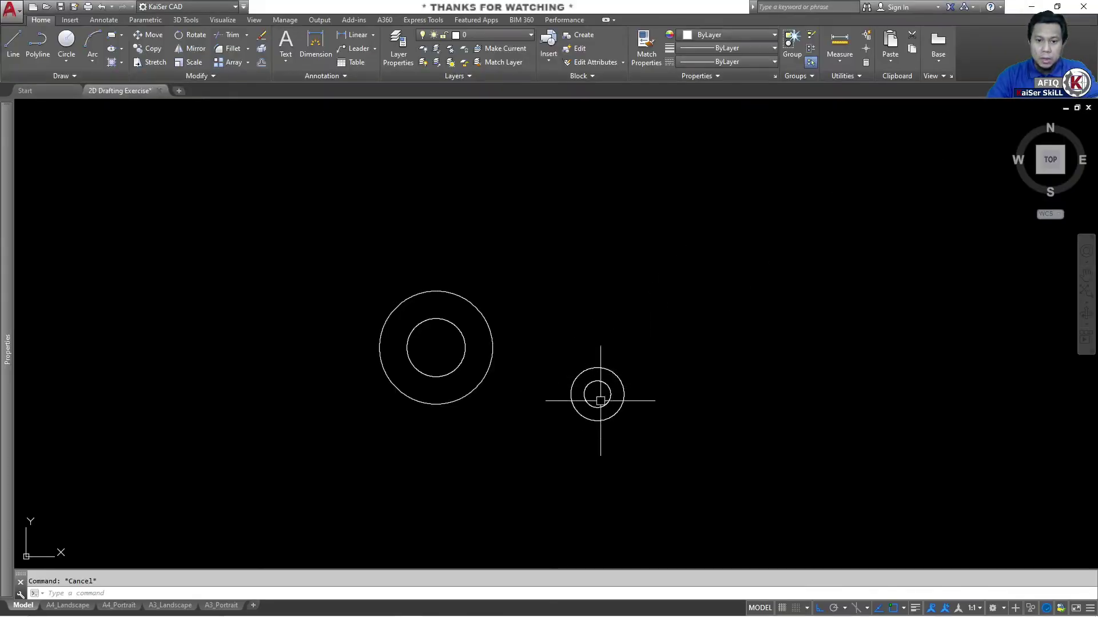
# In AutoCAD, copy the small boss's outer circle from its centre to a point 28 above and 37 to the left
pyautogui.write('co')
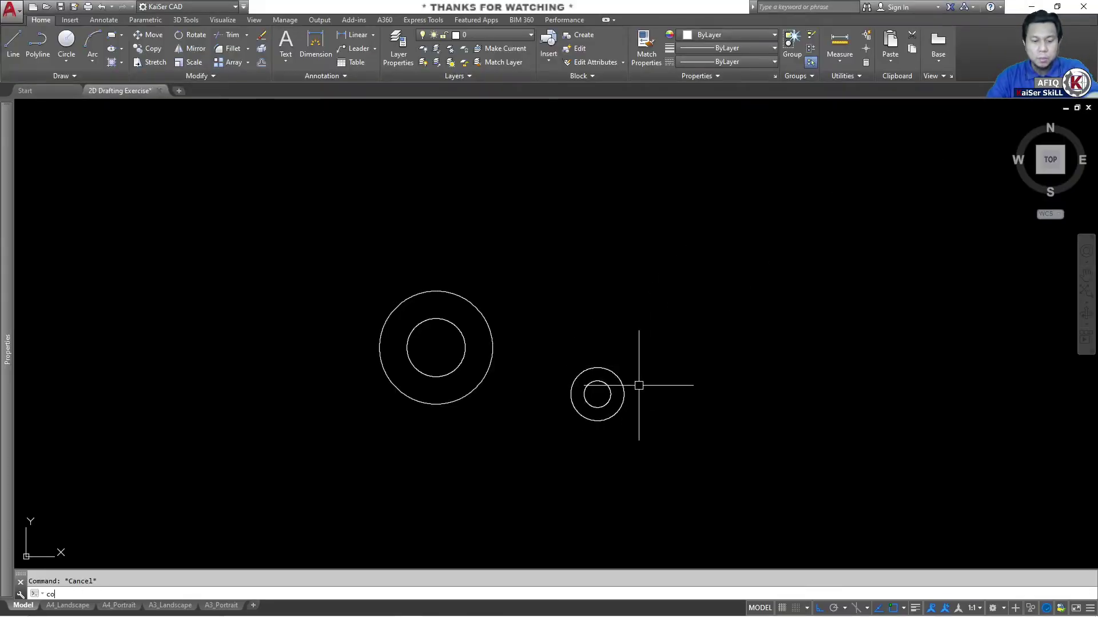
pyautogui.press('Return')
pyautogui.click(624, 386)
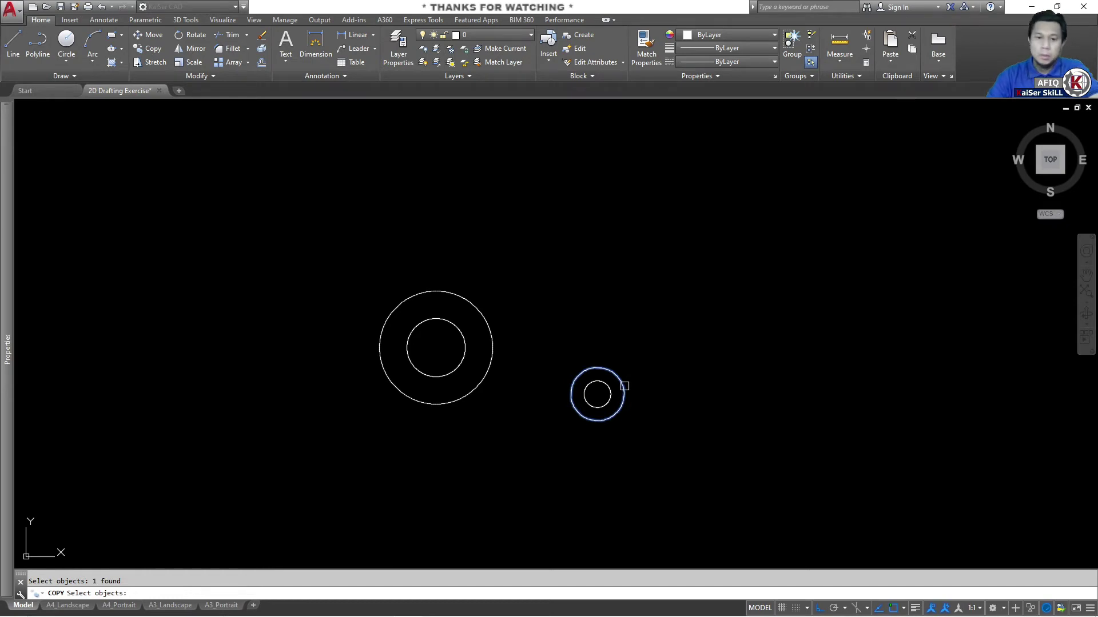
pyautogui.press('Return')
pyautogui.click(620, 394)
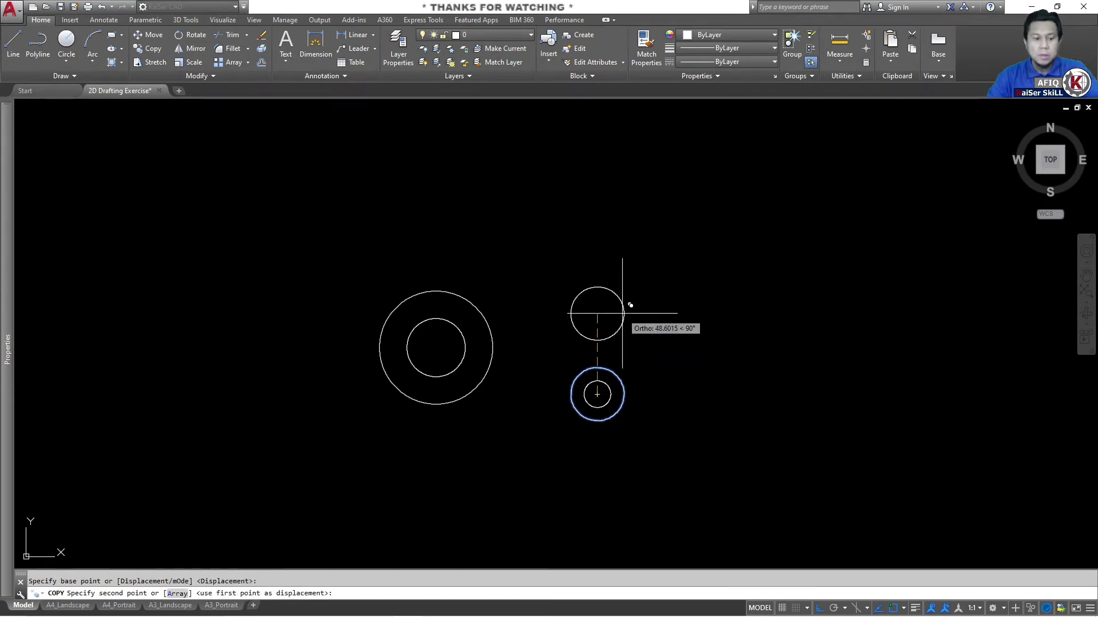
pyautogui.keyDown('shift'); pyautogui.rightClick(623, 316); pyautogui.keyUp('shift')
pyautogui.click(650, 334)
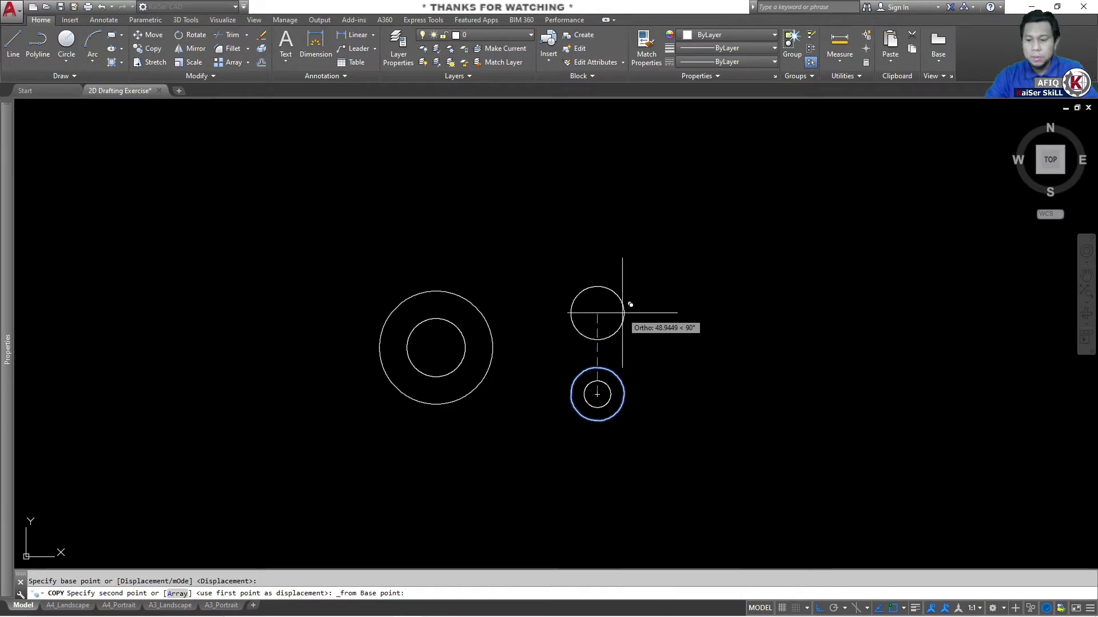
pyautogui.write('28')
pyautogui.press('Return')
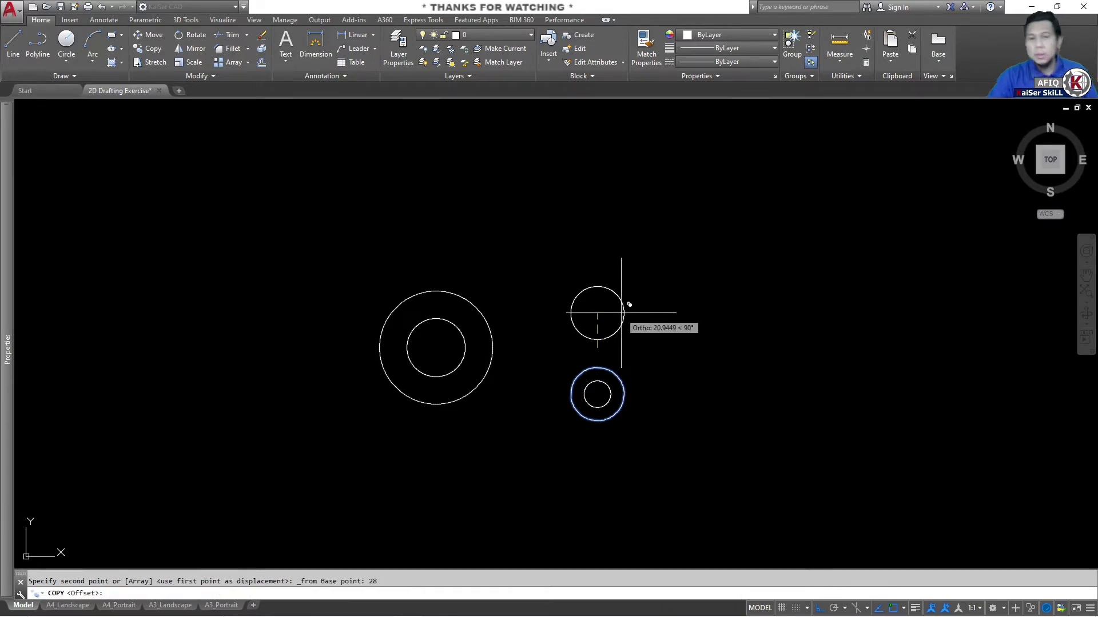
pyautogui.write('37')
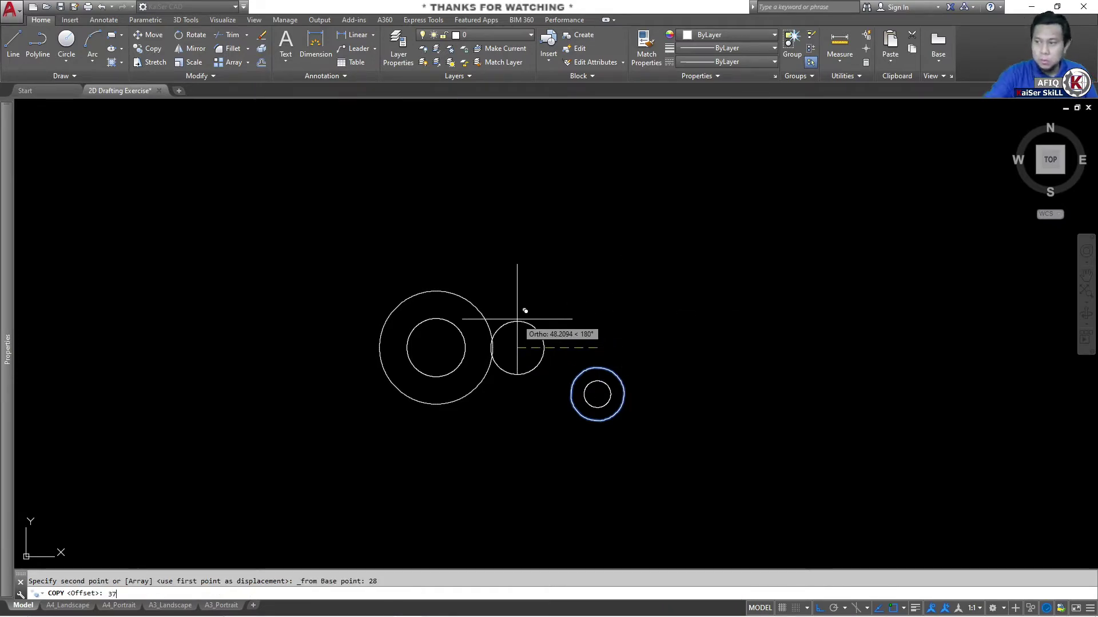
pyautogui.press('Return')
pyautogui.press('Return')
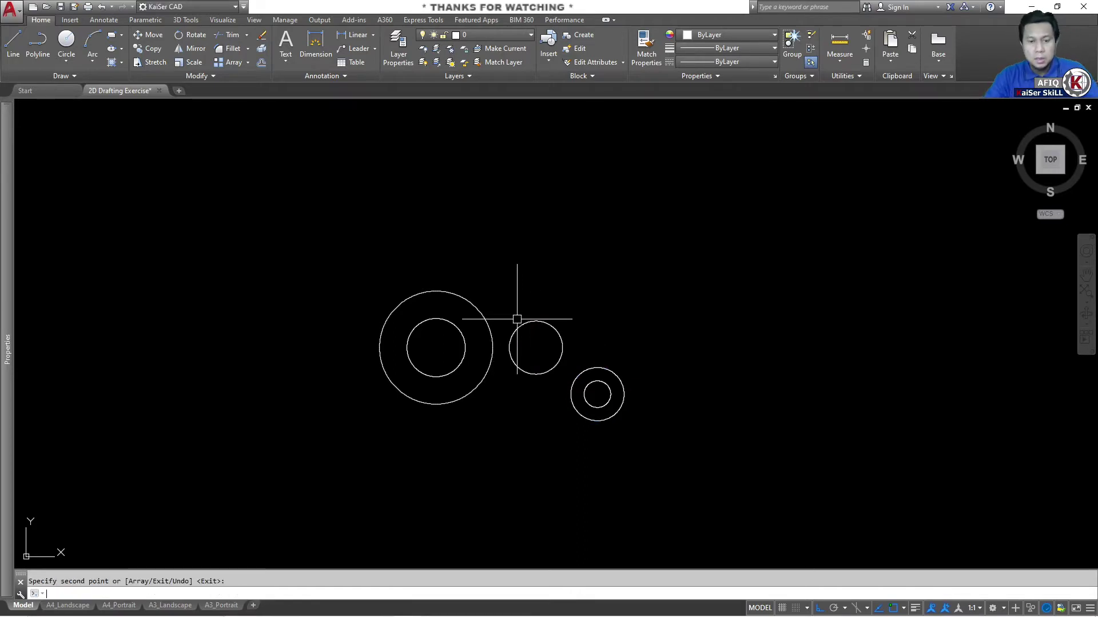
# Set the copied circle's radius to 150 and move it to the Center Line layer
pyautogui.click(528, 321)
pyautogui.doubleClick(528, 321)
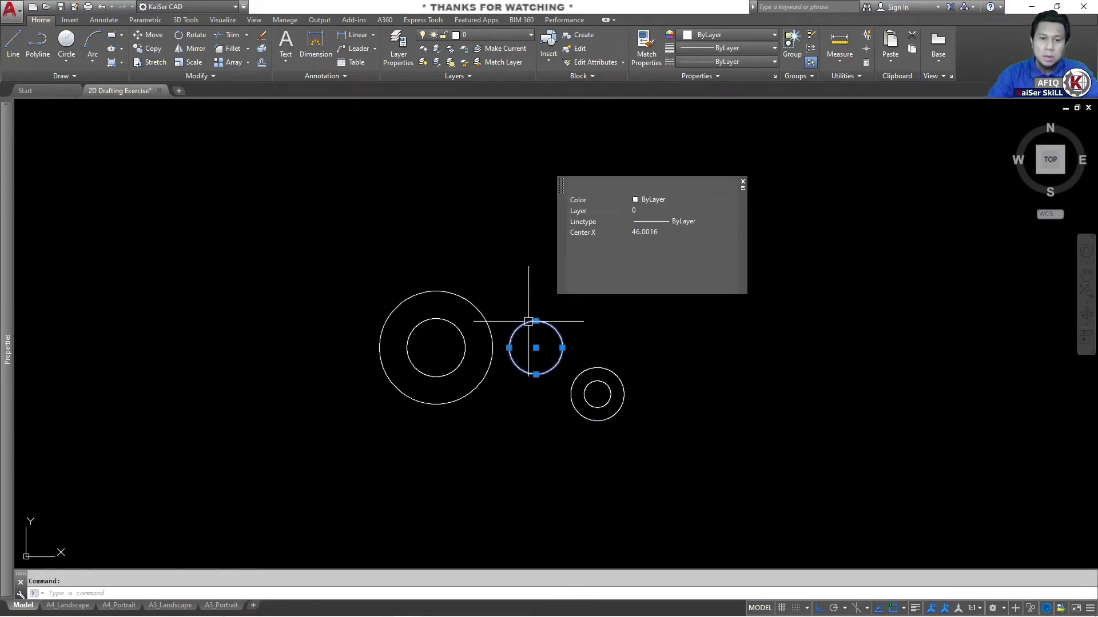
pyautogui.click(665, 254)
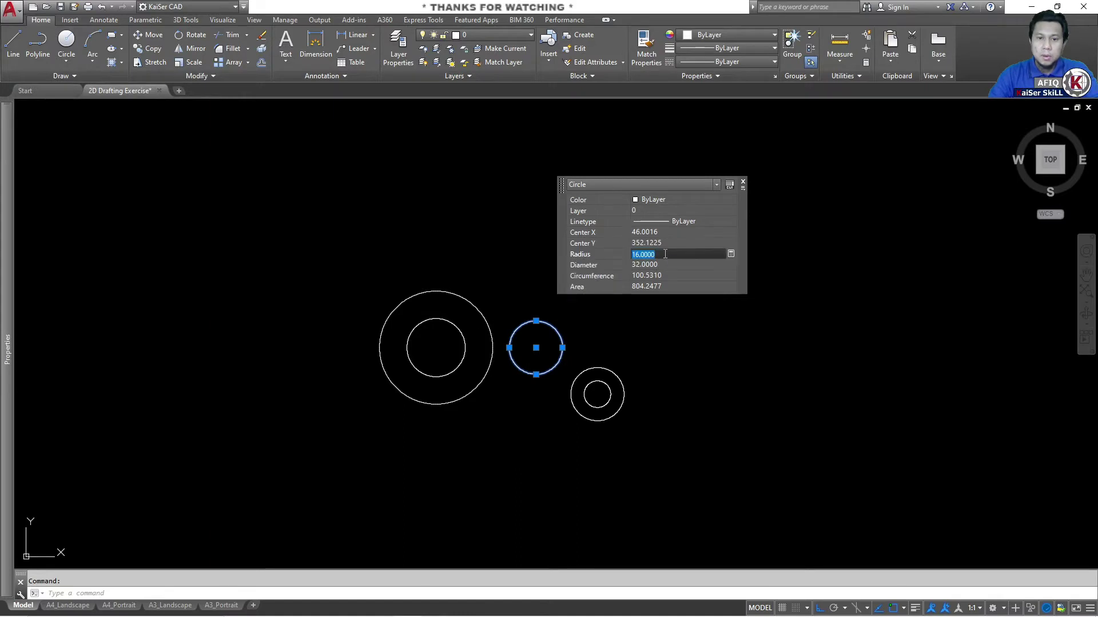
pyautogui.write('150')
pyautogui.press('Return')
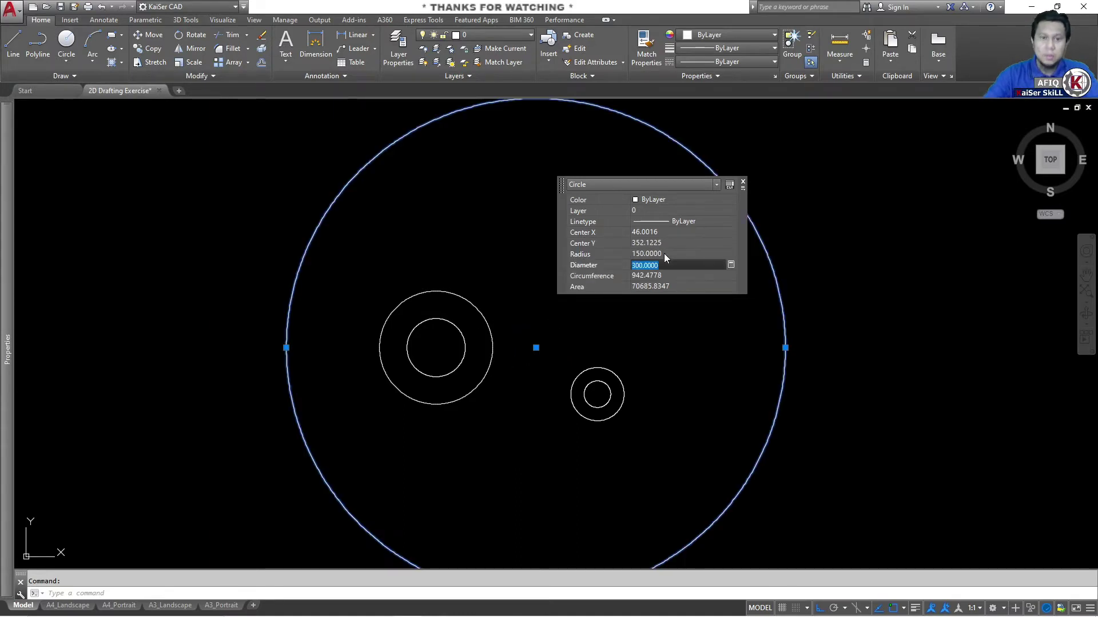
pyautogui.click(509, 38)
pyautogui.click(480, 77)
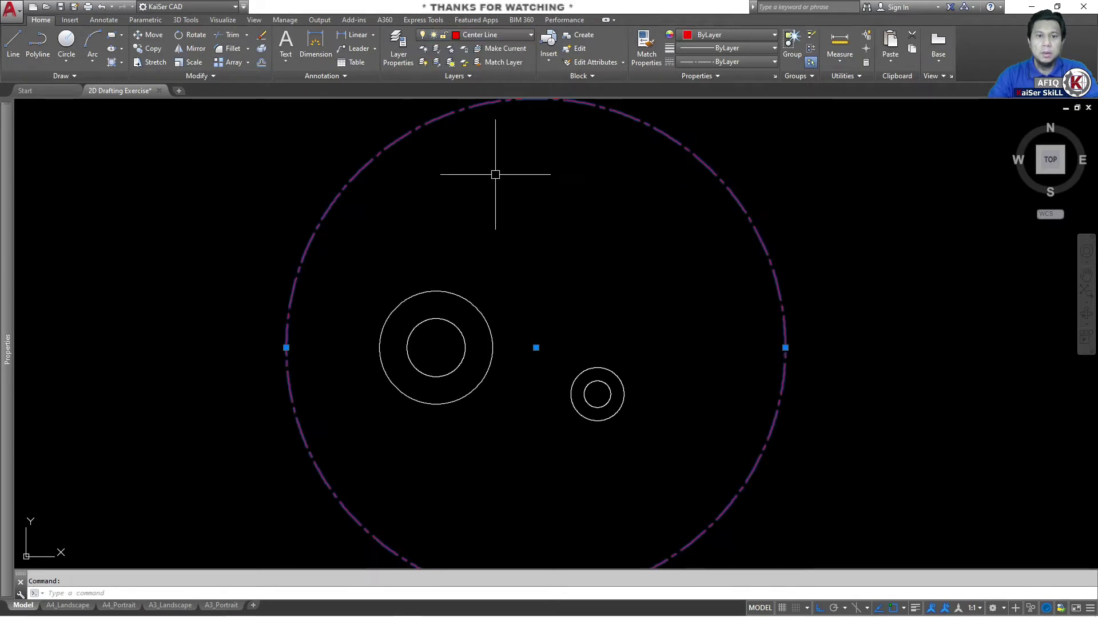
pyautogui.press('Escape')
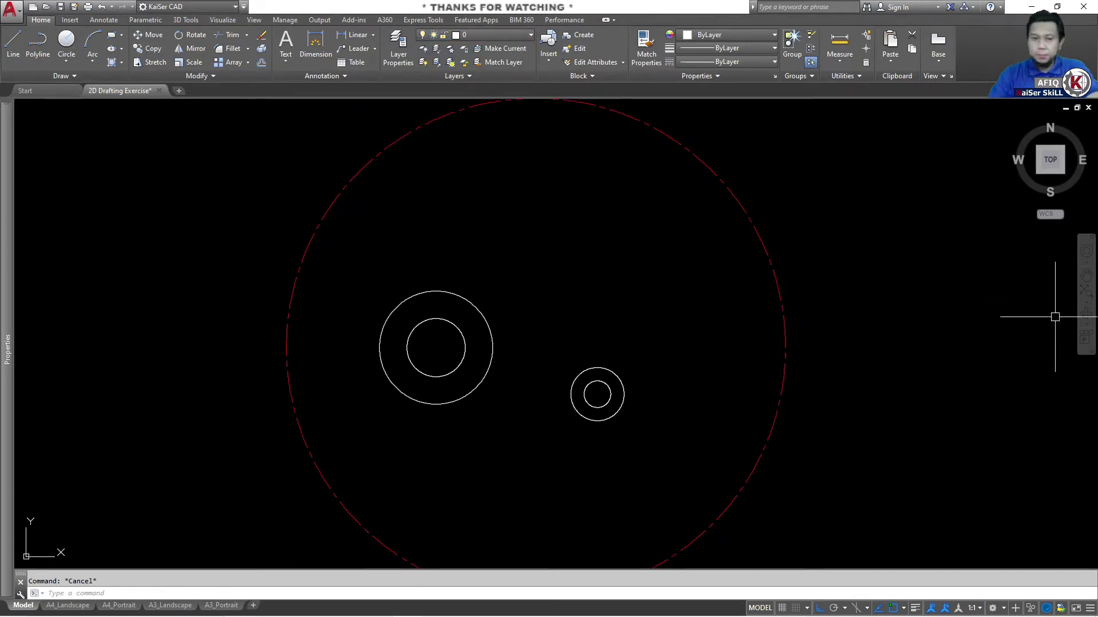
# Look up the radii of the arcs joining the hub and small boss, plus the rib thickness and corner radii, in the PDF drawing
pyautogui.hotkey('alt', 'Tab')
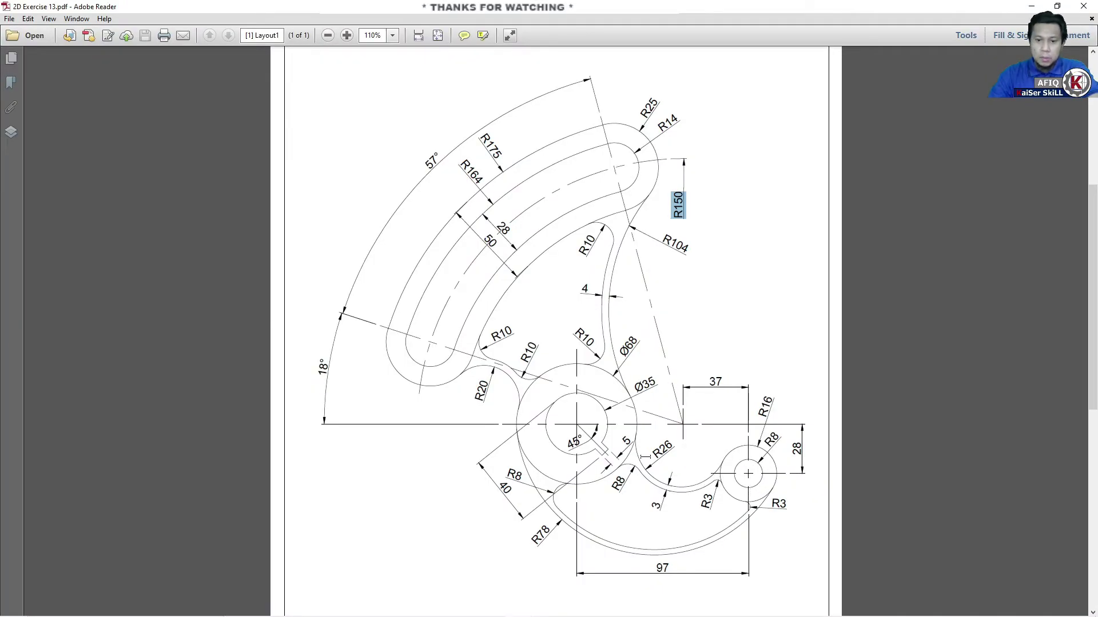
pyautogui.moveTo(656, 456); pyautogui.dragTo(677, 445)
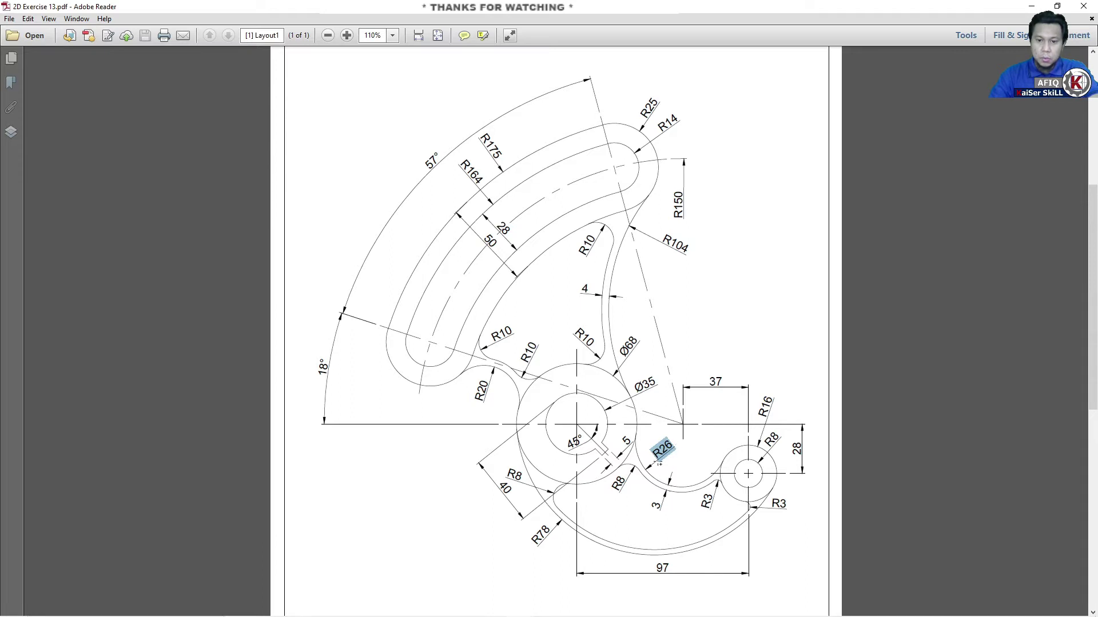
pyautogui.moveTo(544, 525); pyautogui.dragTo(518, 541)
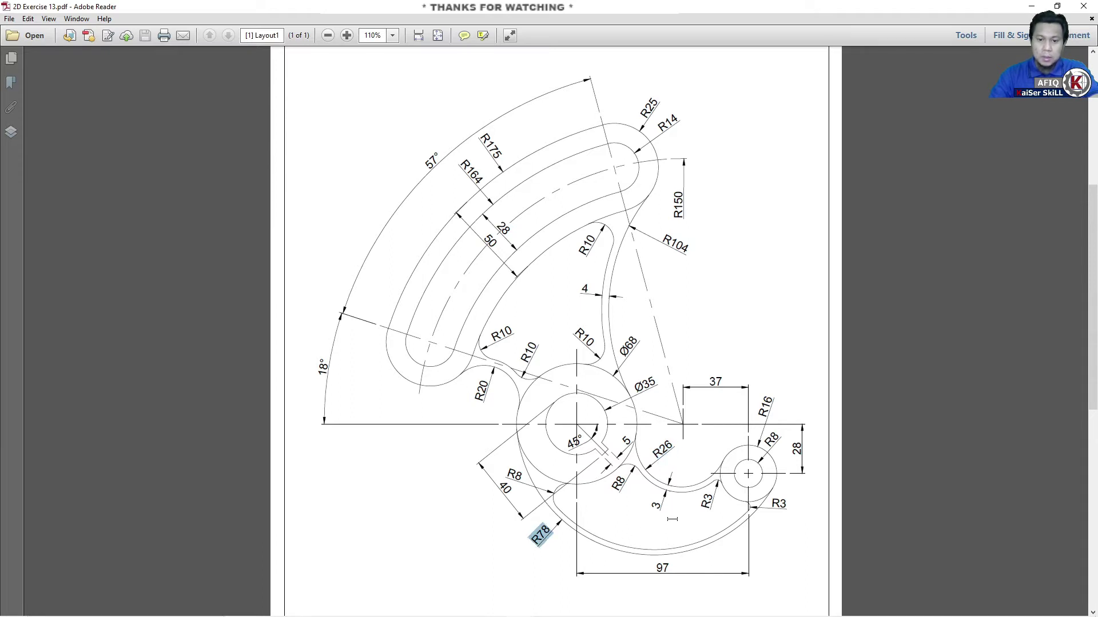
pyautogui.moveTo(654, 508); pyautogui.dragTo(661, 500)
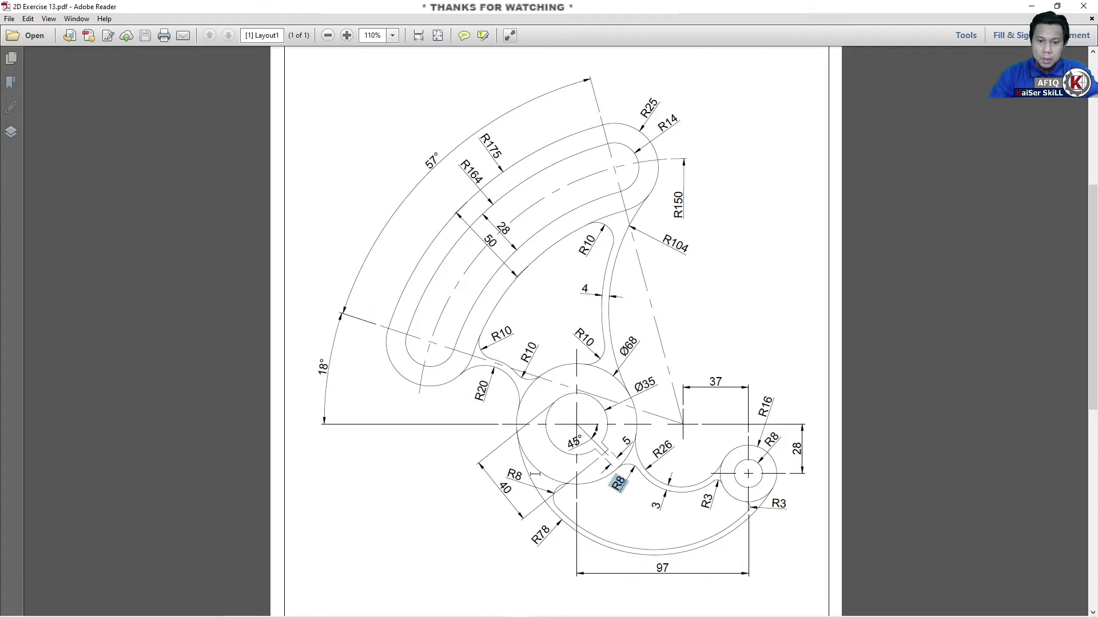
pyautogui.moveTo(535, 474); pyautogui.dragTo(509, 470)
pyautogui.moveTo(702, 490); pyautogui.dragTo(780, 502)
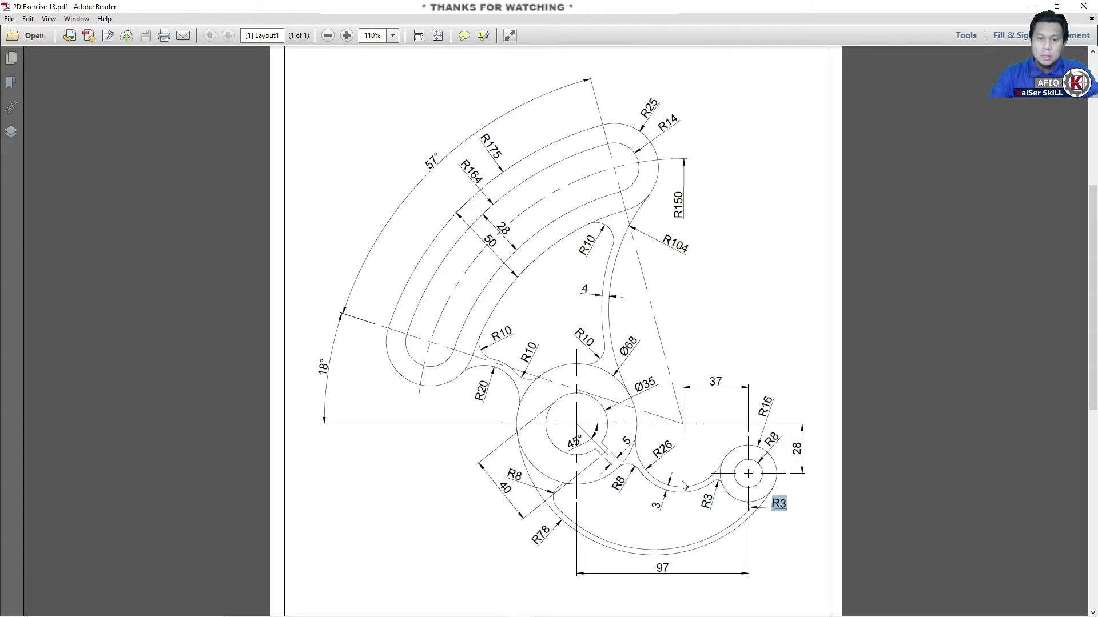
pyautogui.click(1032, 7)
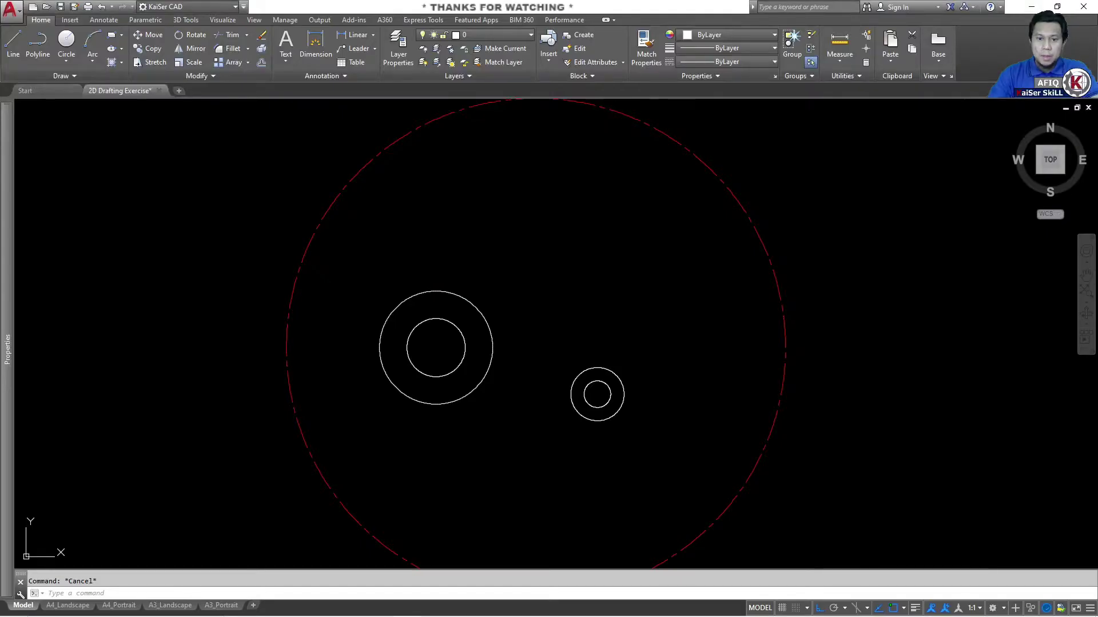
# In AutoCAD, fillet the hub's outer circle and the small boss's outer circle with radius 26
pyautogui.write('f')
pyautogui.press('Return')
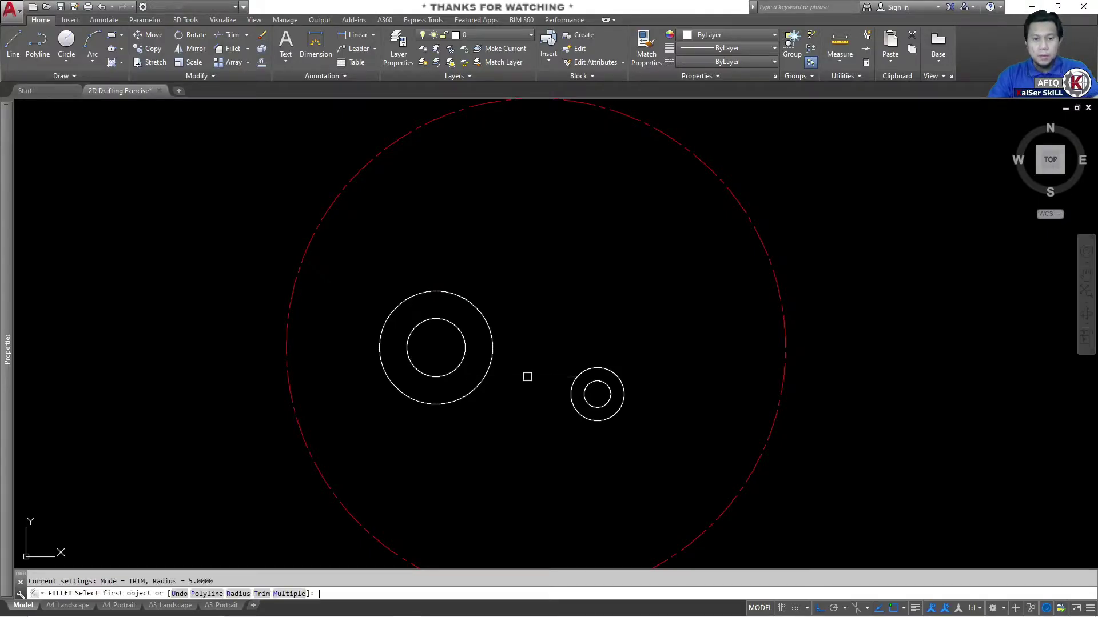
pyautogui.write('r')
pyautogui.press('Return')
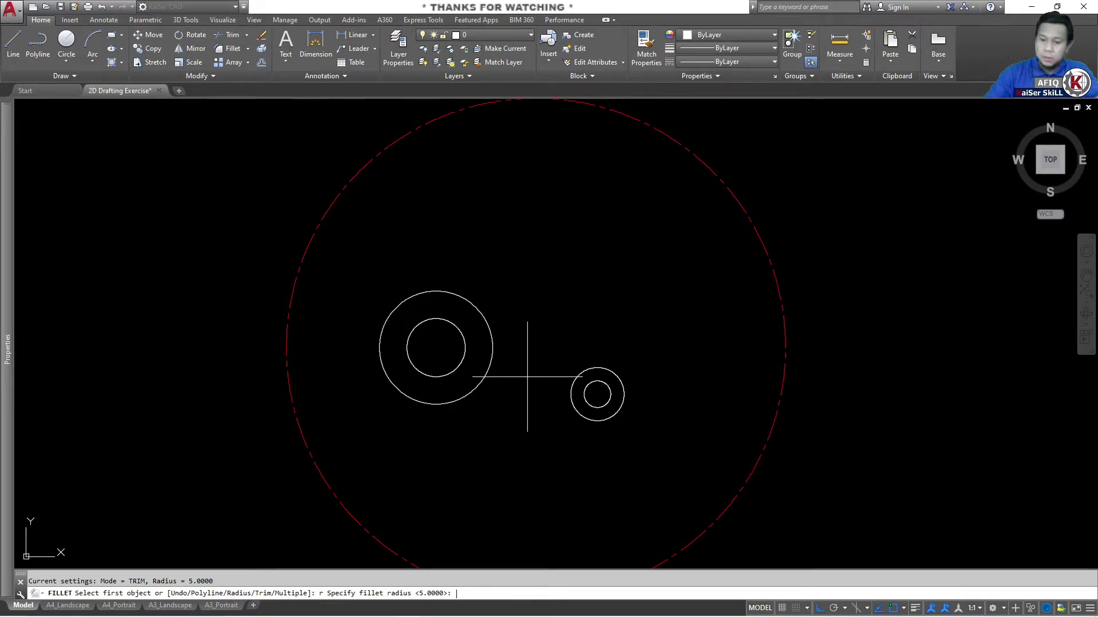
pyautogui.write('26')
pyautogui.press('Return')
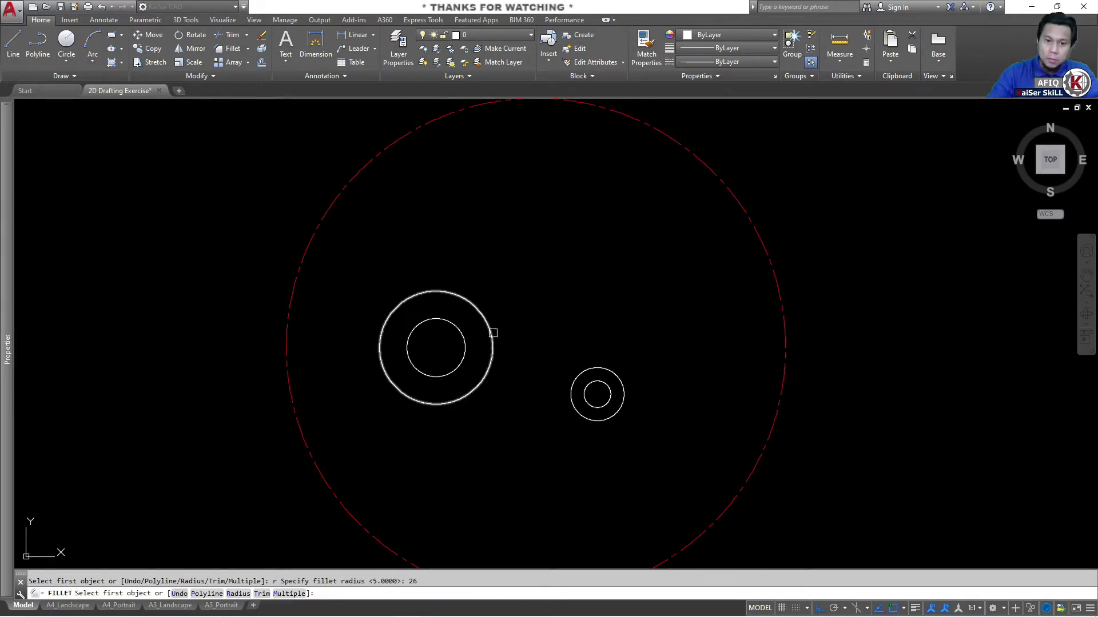
pyautogui.click(492, 331)
pyautogui.click(587, 369)
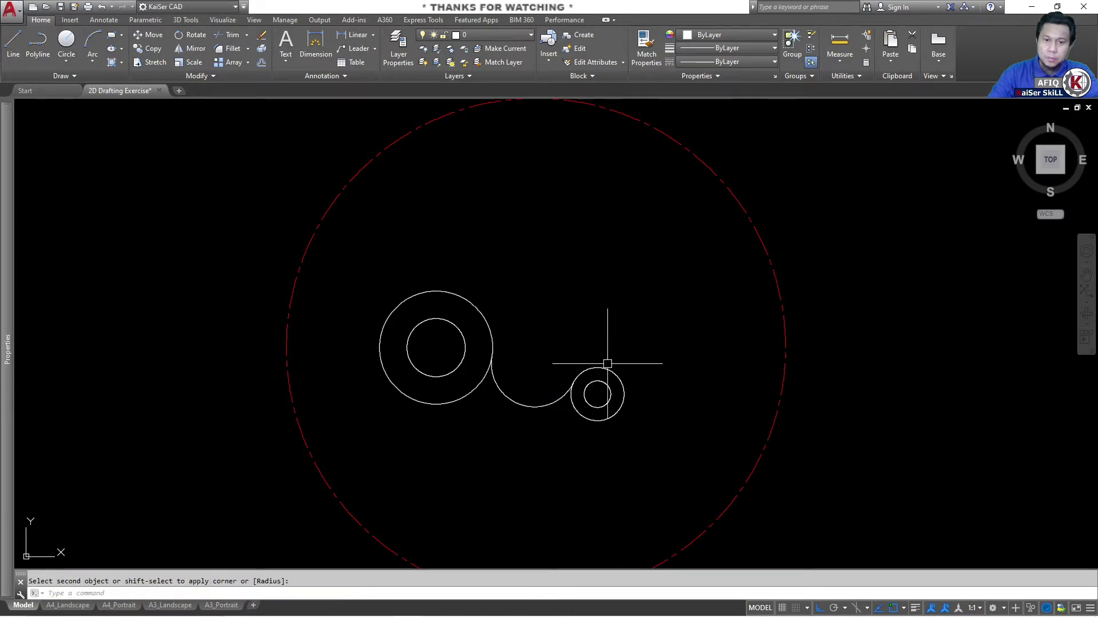
pyautogui.press('Escape')
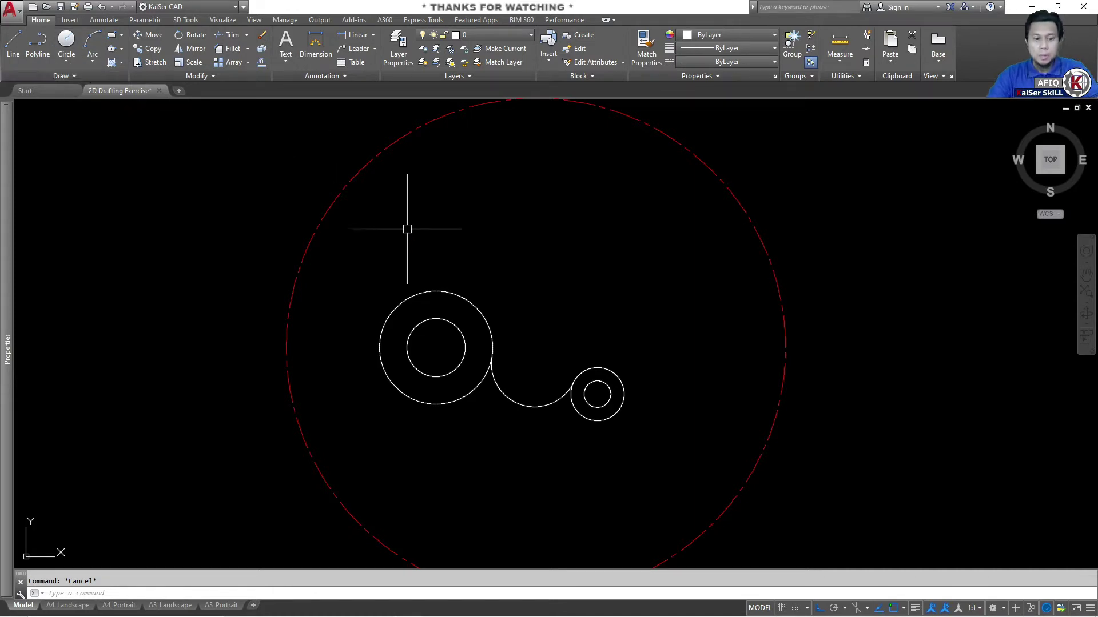
# Try a tangent-tangent-radius circle of radius 78 touching the outer circles of the hub and small boss, and erase it
pyautogui.press('Return')
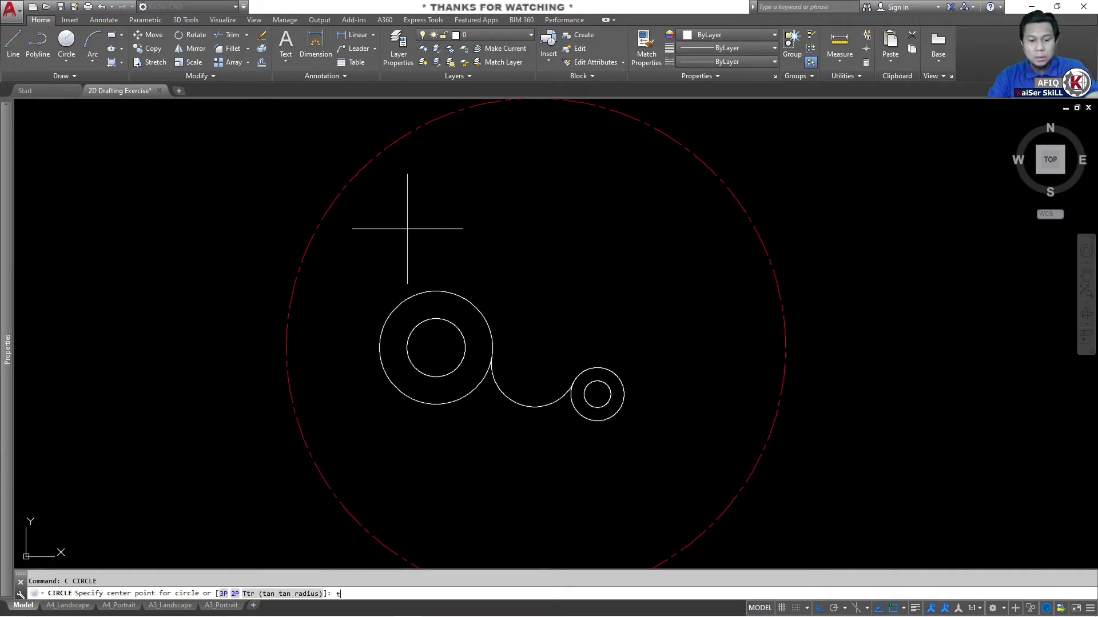
pyautogui.write('t')
pyautogui.press('Return')
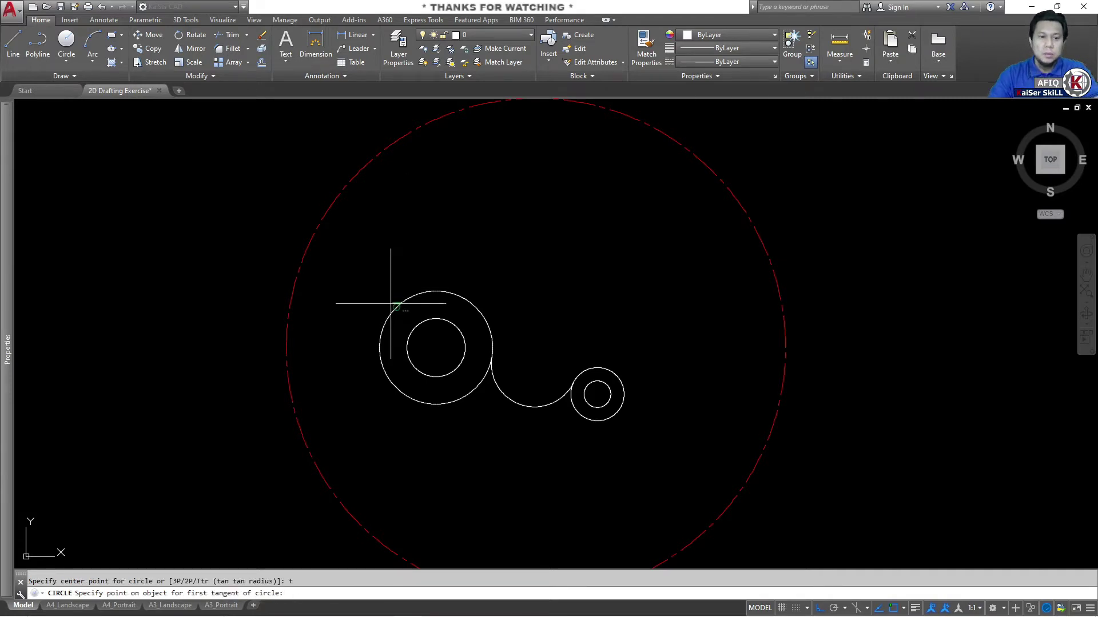
pyautogui.click(401, 345)
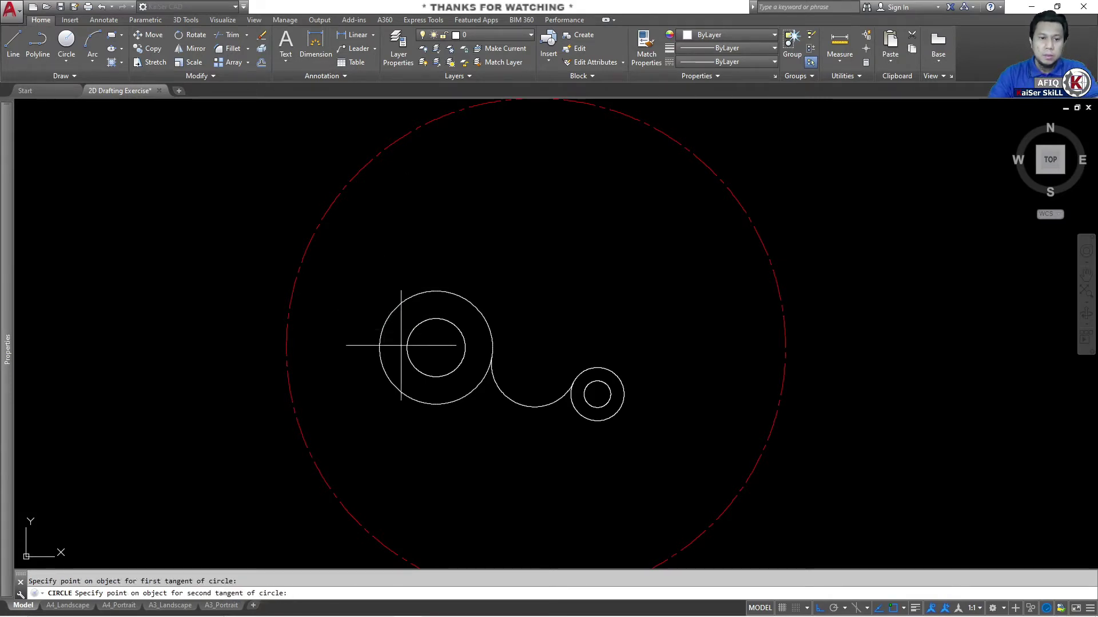
pyautogui.click(620, 412)
pyautogui.write('78')
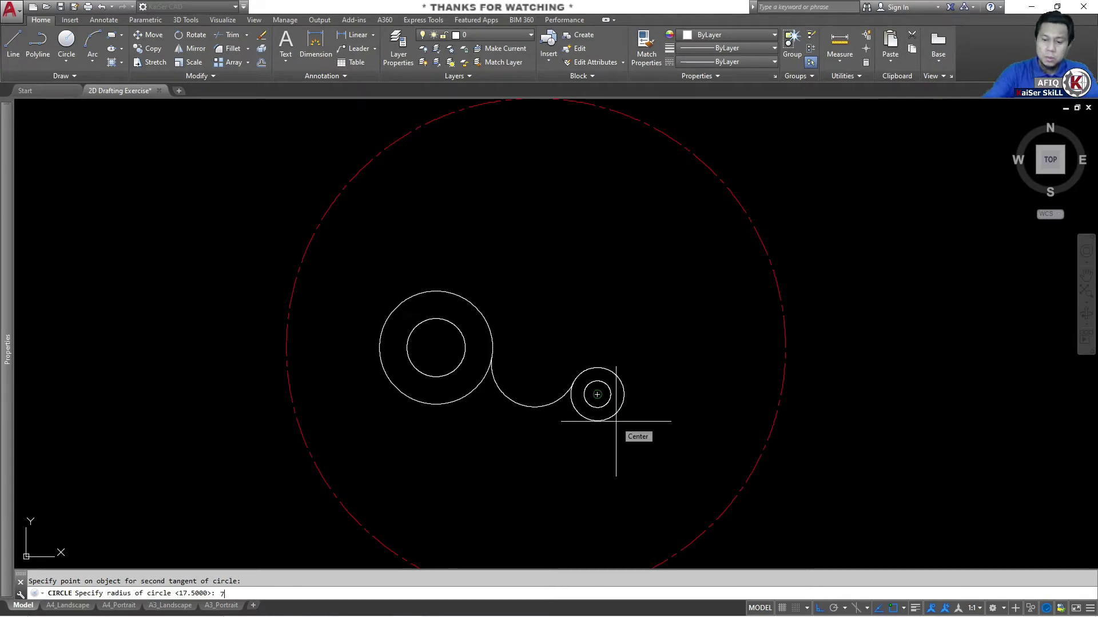
pyautogui.press('Return')
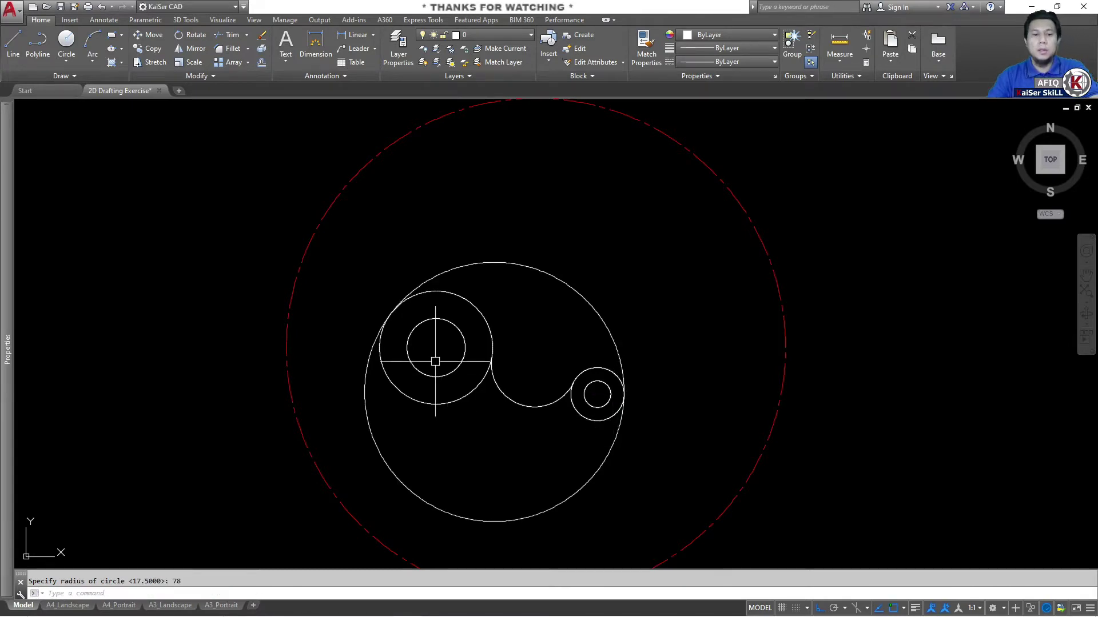
pyautogui.click(467, 277)
pyautogui.press('Delete')
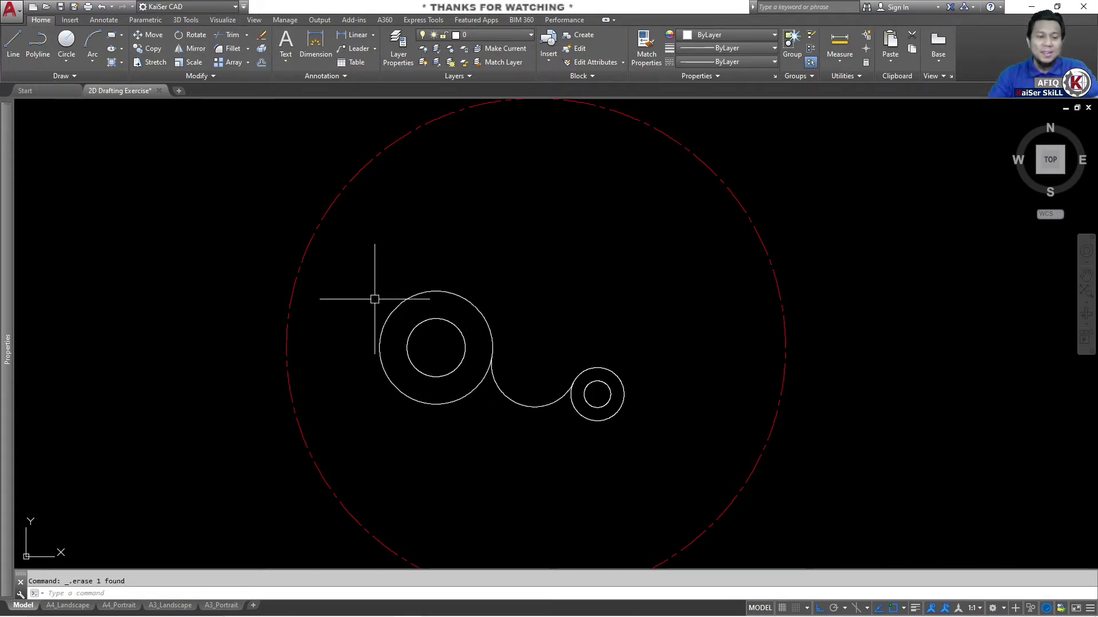
# Draw a tangent-tangent-radius circle of radius 78 enclosing the hub's and small boss's outer circles, touching their far sides
pyautogui.write('c')
pyautogui.press('Return')
pyautogui.write('t')
pyautogui.press('Return')
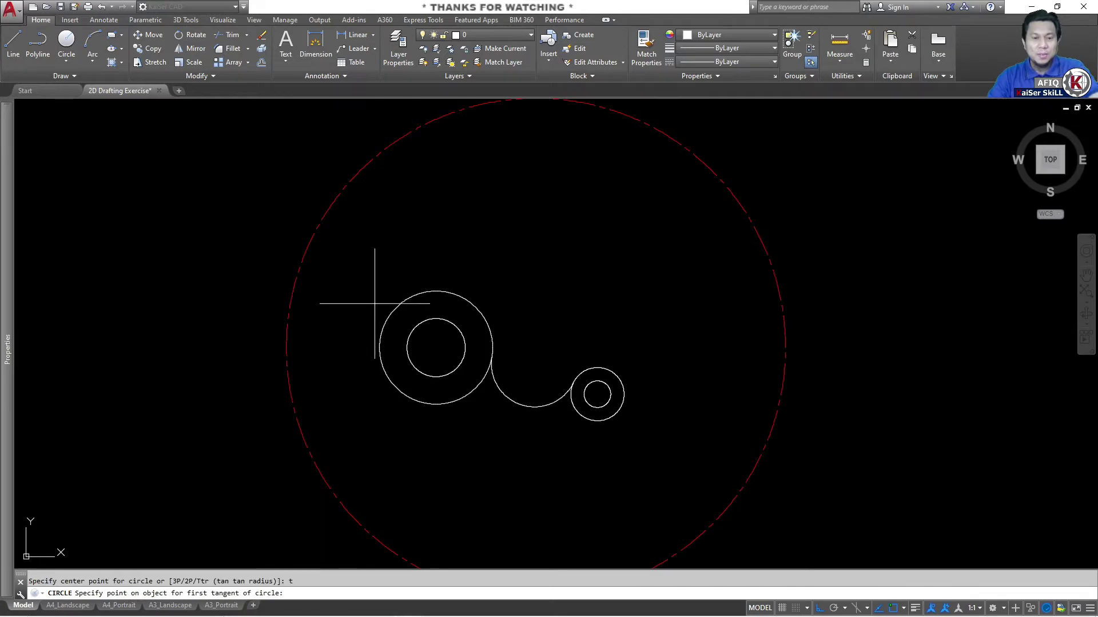
pyautogui.click(380, 337)
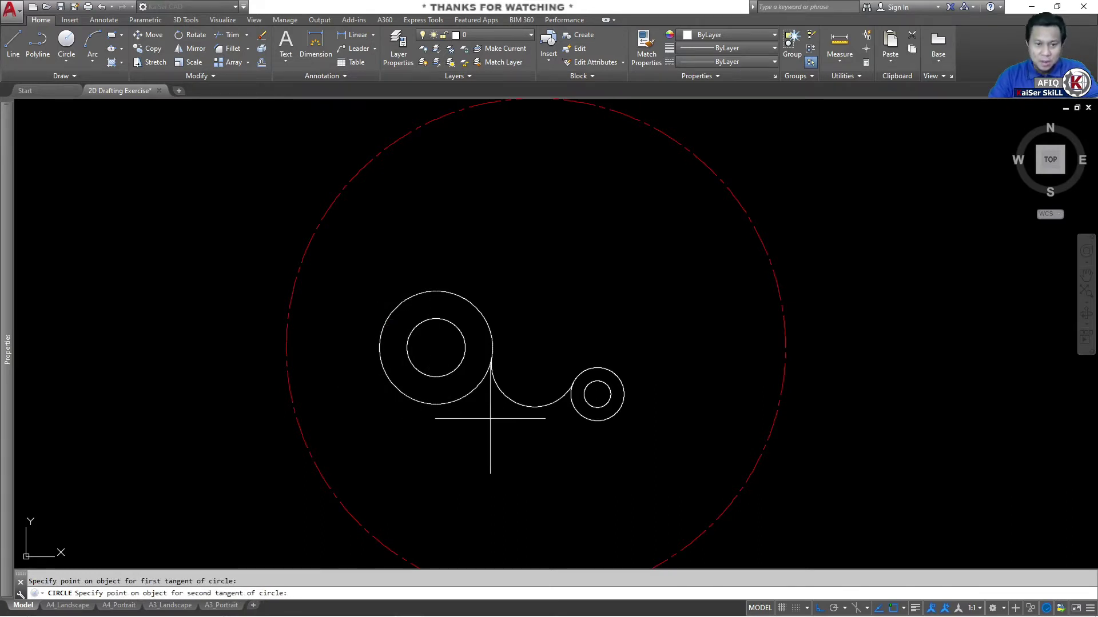
pyautogui.click(621, 410)
pyautogui.write('78')
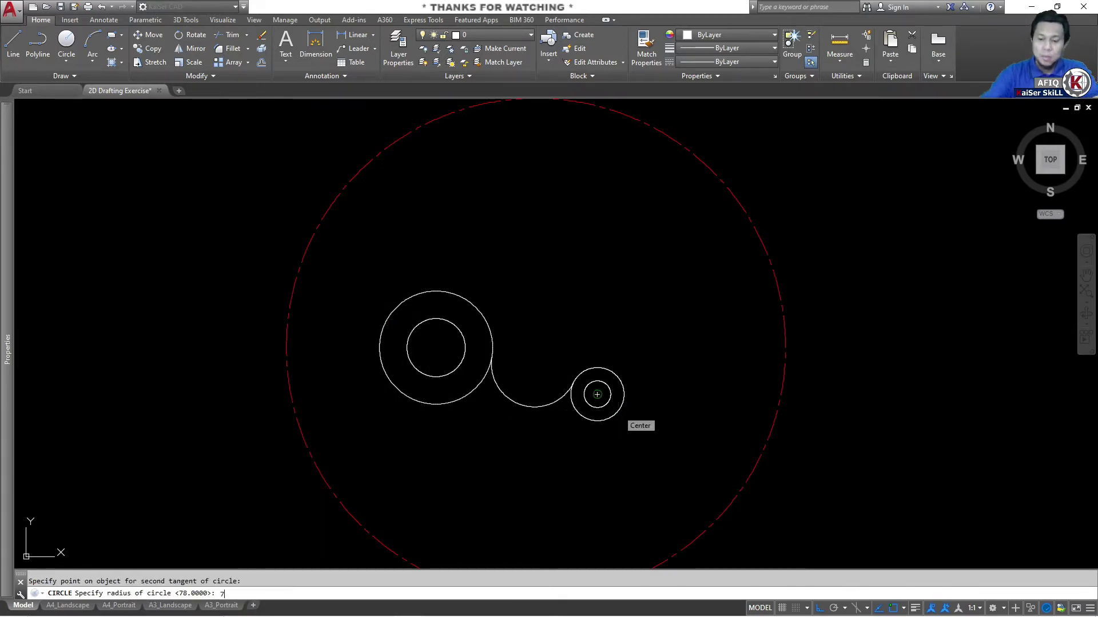
pyautogui.press('Return')
pyautogui.press('Escape')
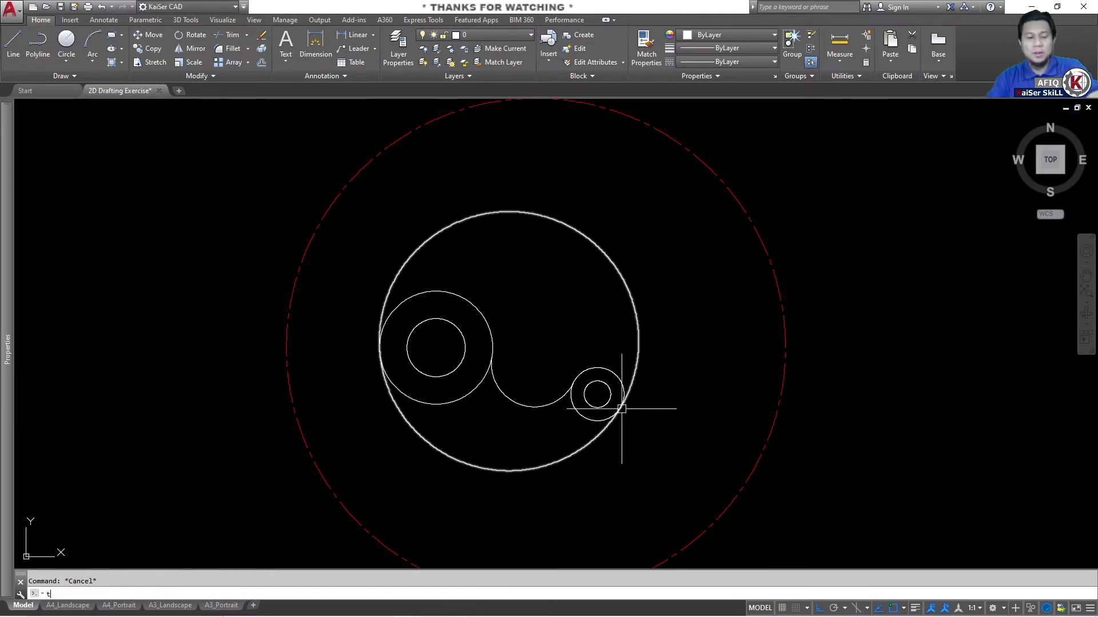
# Trim away the upper part of the radius-78 circle, leaving the lower arc between the hub and small boss
pyautogui.write('tr')
pyautogui.press('Return')
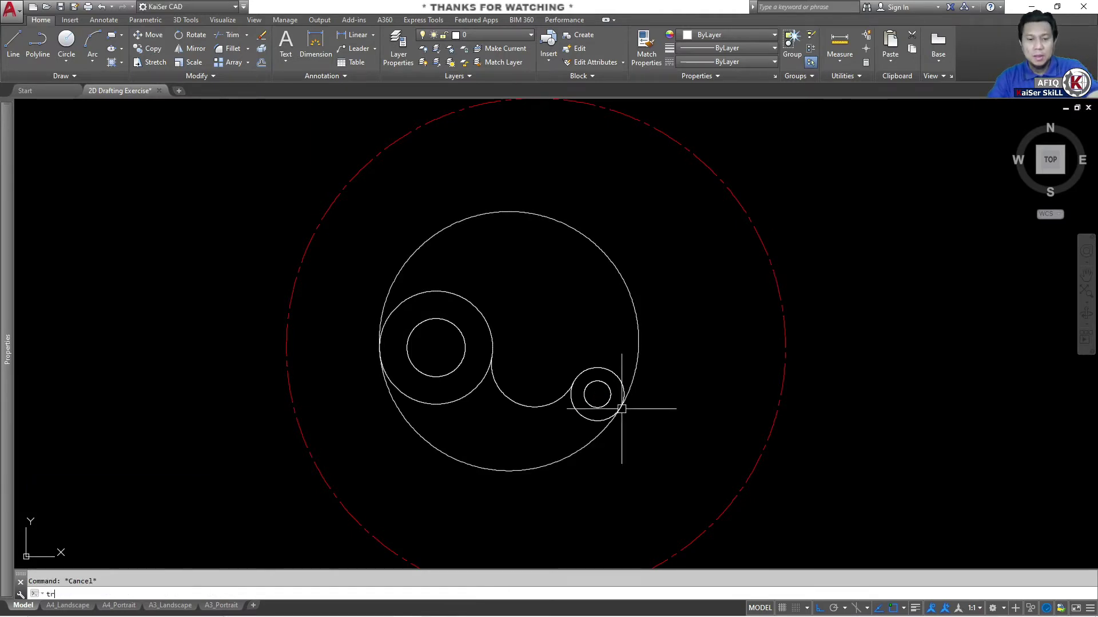
pyautogui.press('Return')
pyautogui.click(630, 299)
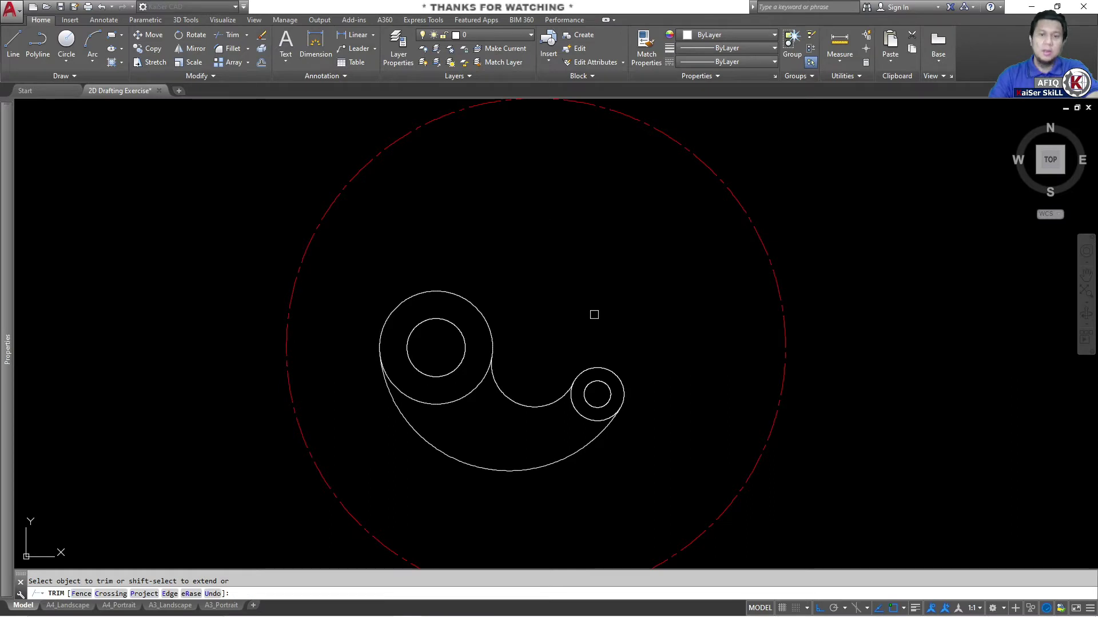
pyautogui.press('Escape')
# Offset the radius-26 and radius-78 connecting arcs by 3 towards the inside of the web between hub and small boss
pyautogui.scroll(4, 530, 400)
pyautogui.moveTo(517, 409); pyautogui.dragTo(525, 343, button='middle')
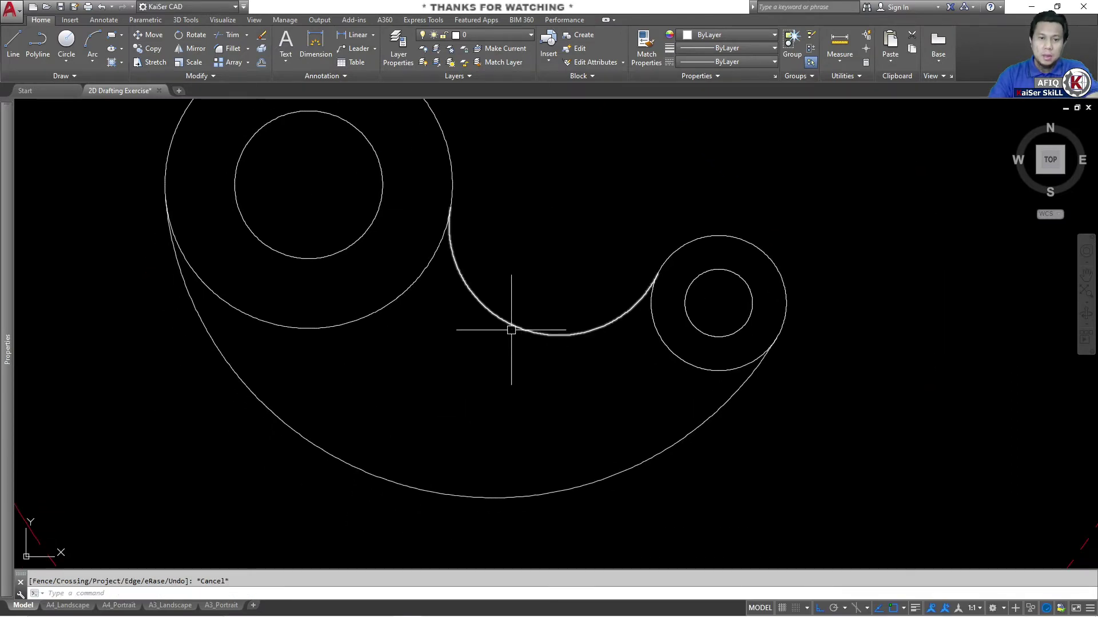
pyautogui.write('o')
pyautogui.press('Return')
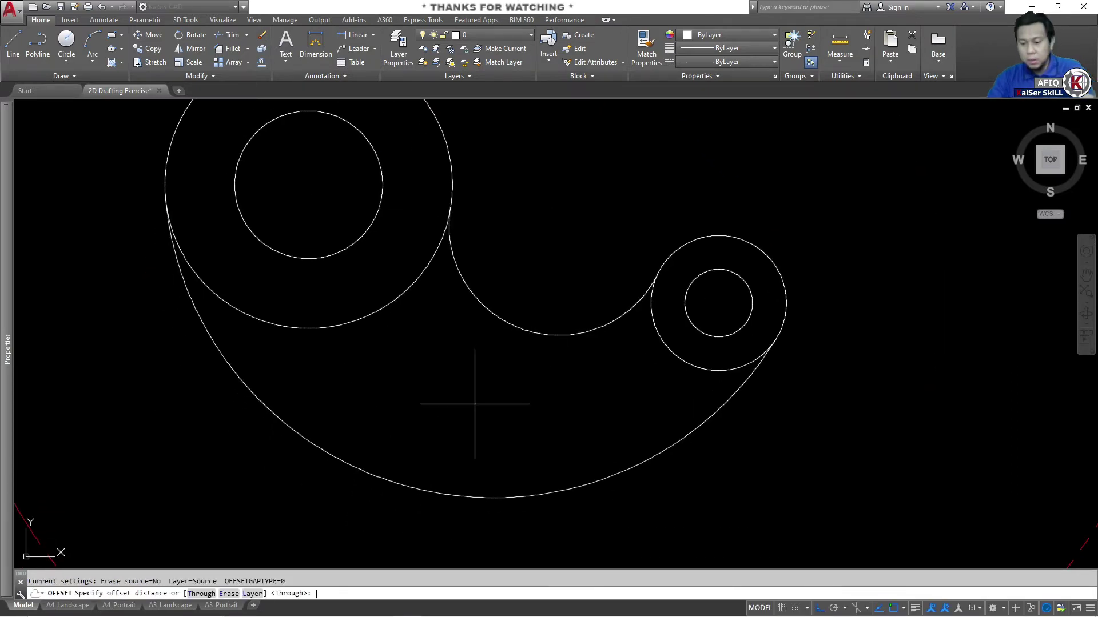
pyautogui.write('3')
pyautogui.press('Return')
pyautogui.click(515, 319)
pyautogui.click(464, 426)
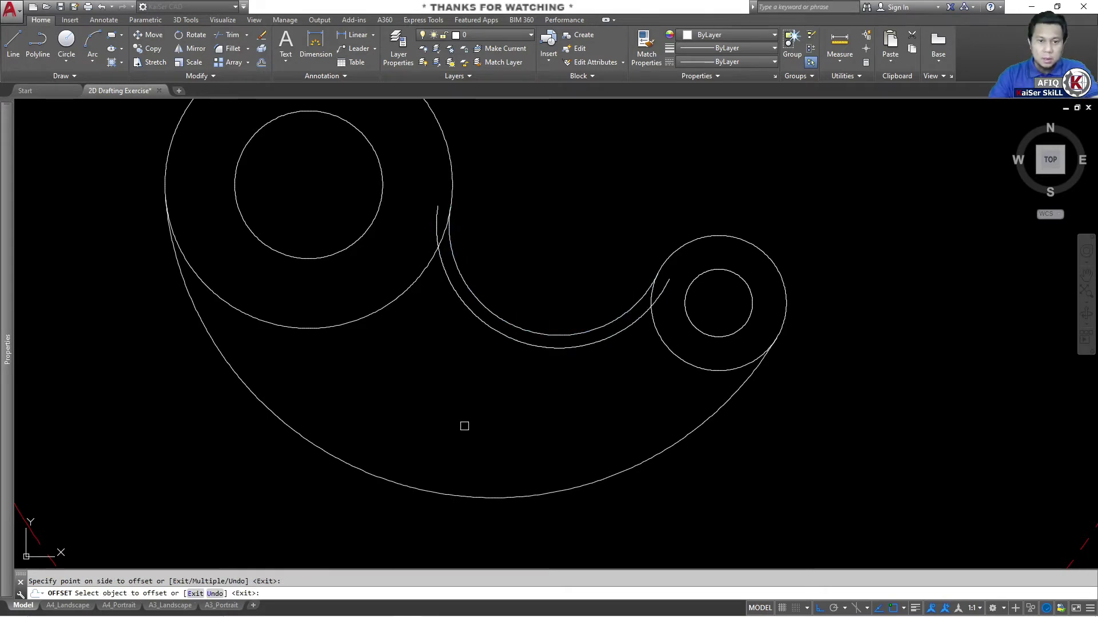
pyautogui.click(444, 488)
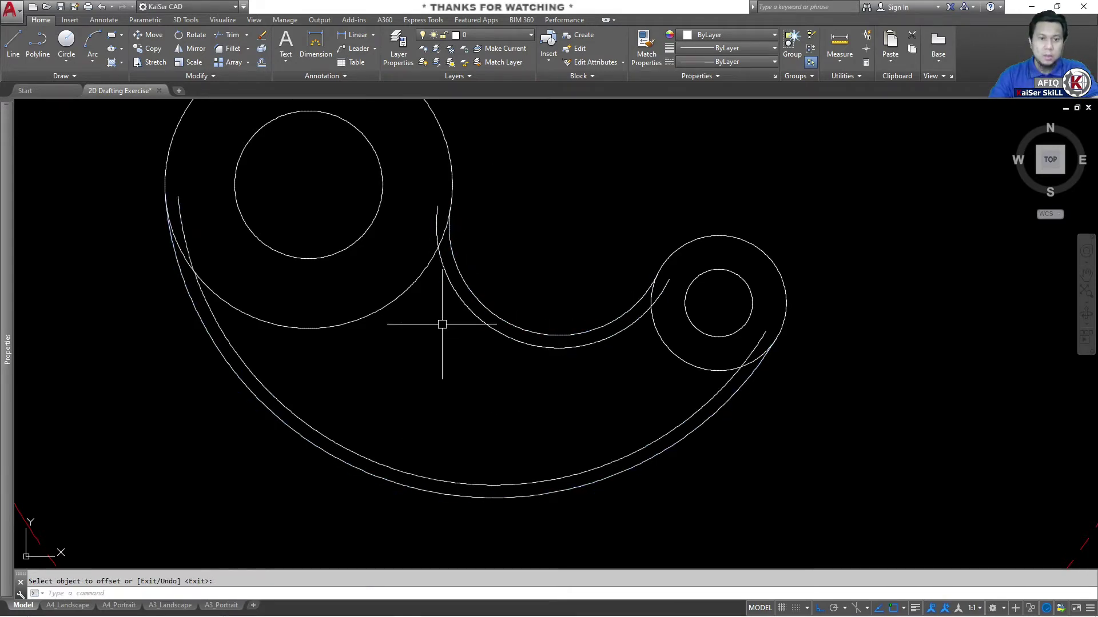
pyautogui.press('Escape')
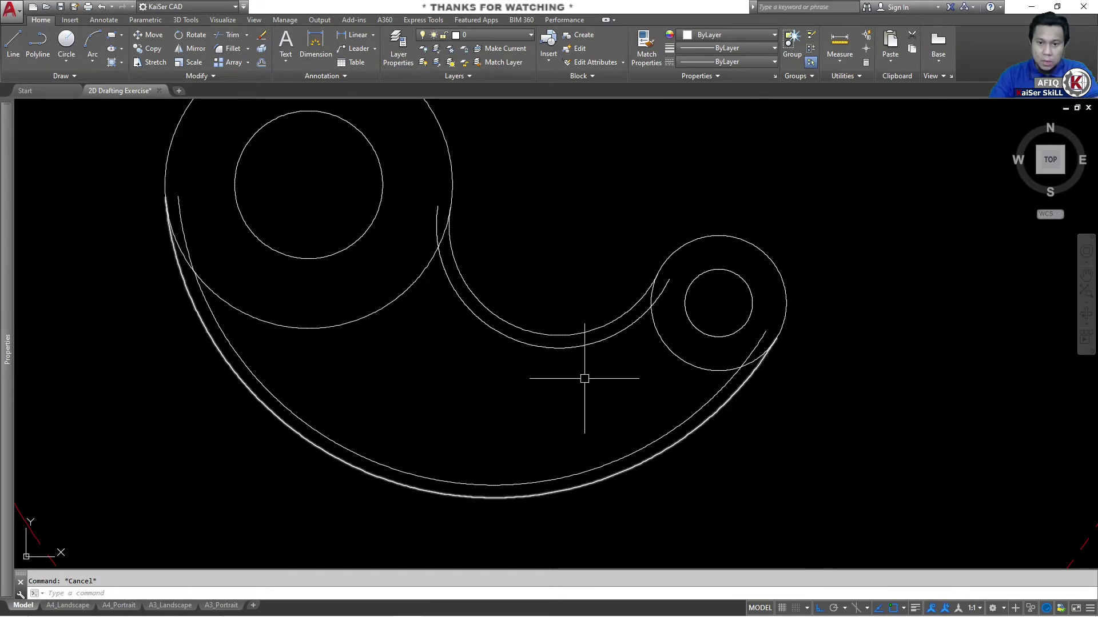
# Fillet both inner offset arcs to the hub's outer circle with radius 8
pyautogui.write('f')
pyautogui.press('Return')
pyautogui.write('r')
pyautogui.press('Return')
pyautogui.write('8')
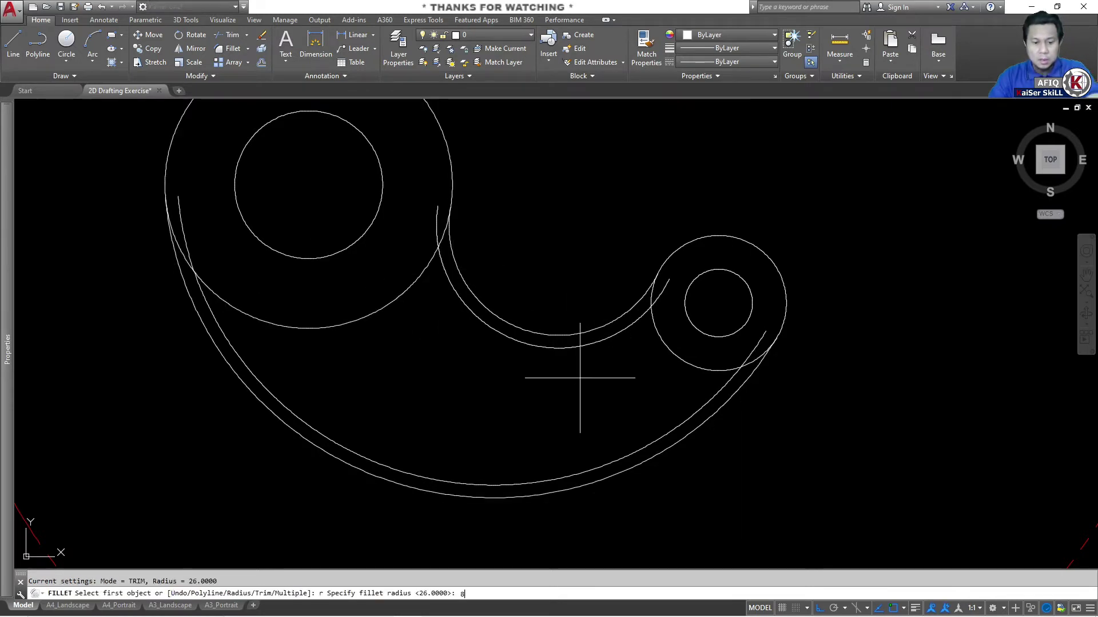
pyautogui.press('Return')
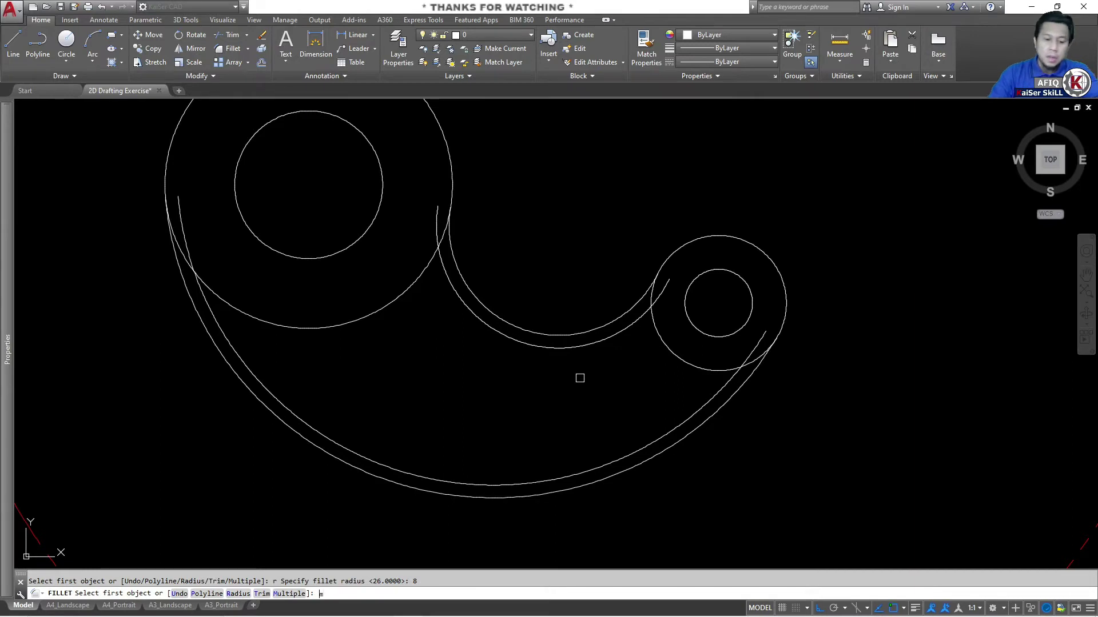
pyautogui.click(449, 295)
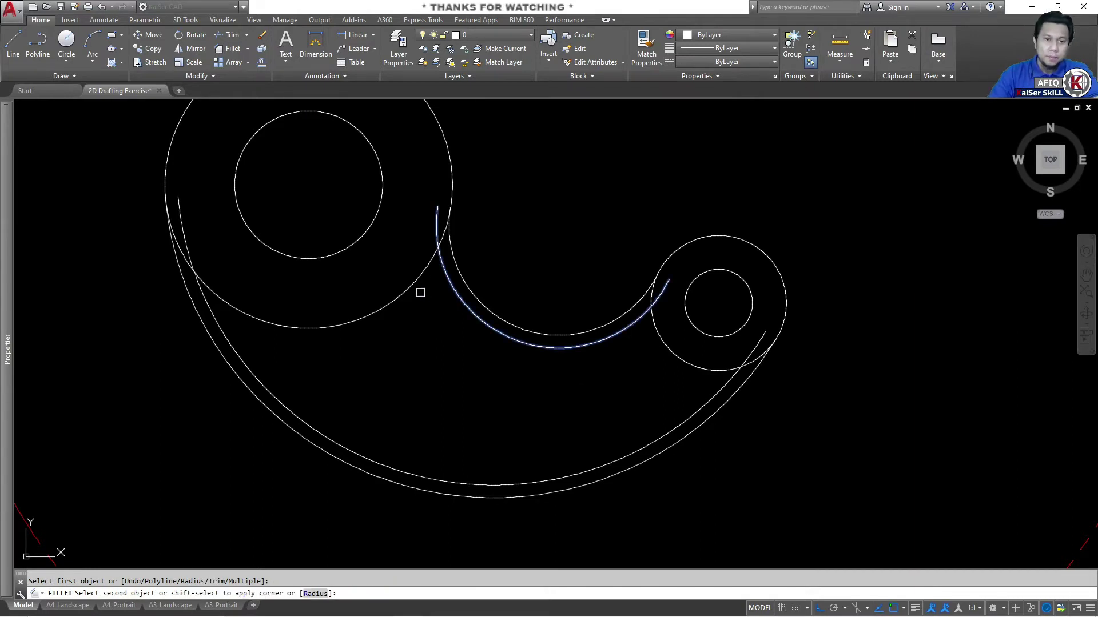
pyautogui.click(409, 287)
pyautogui.press('Return')
pyautogui.click(281, 402)
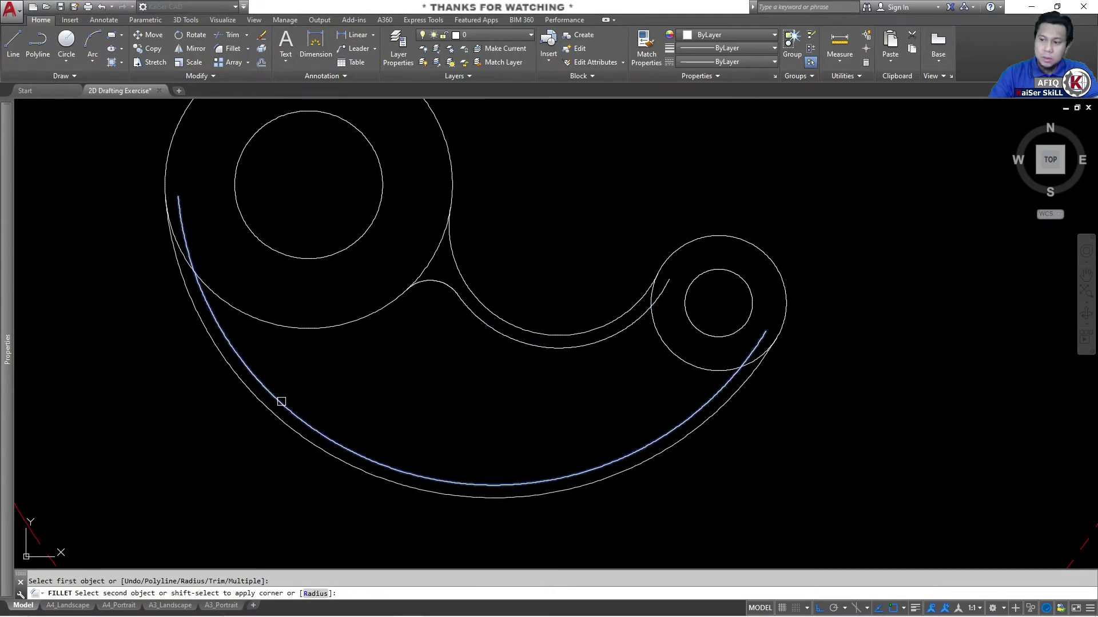
pyautogui.click(299, 329)
pyautogui.press('Return')
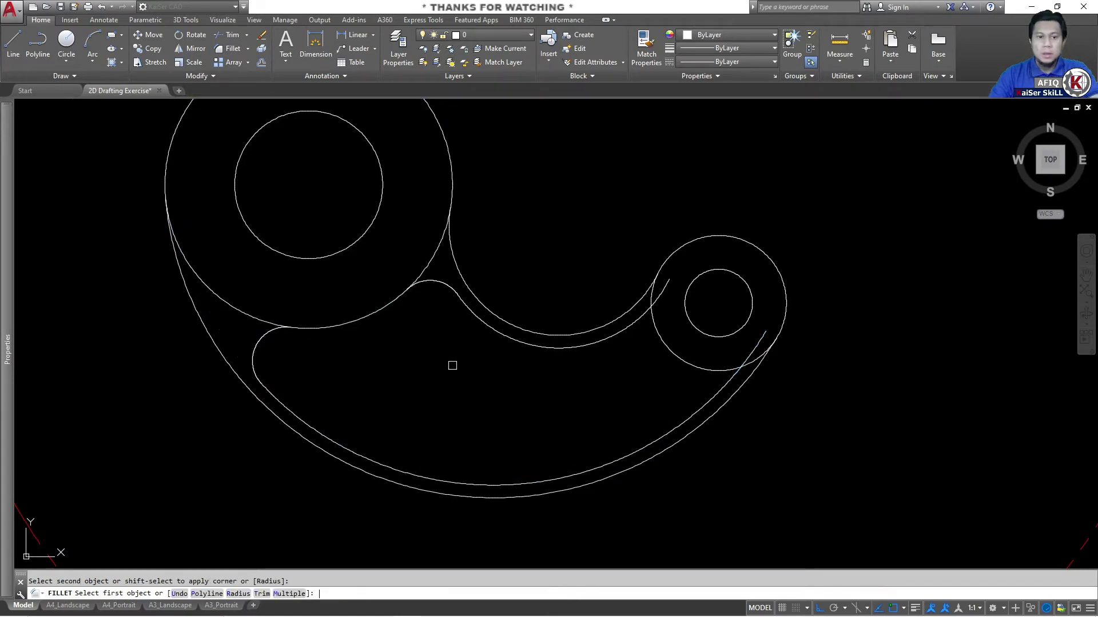
pyautogui.press('Escape')
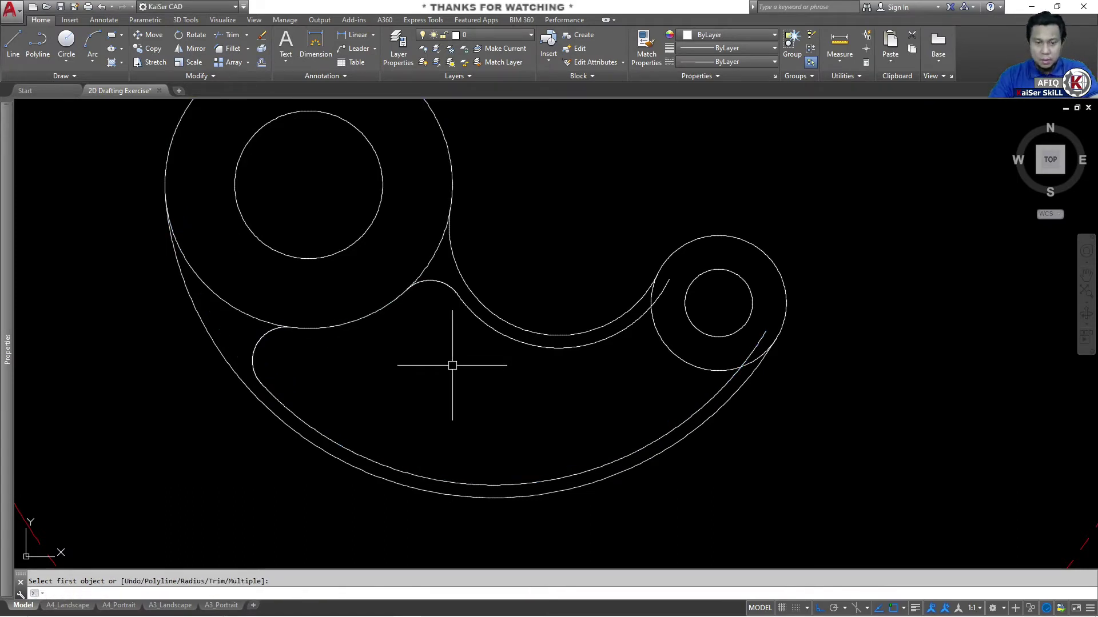
# Fillet both inner offset arcs to the small boss's outer circle with radius 3
pyautogui.press('Return')
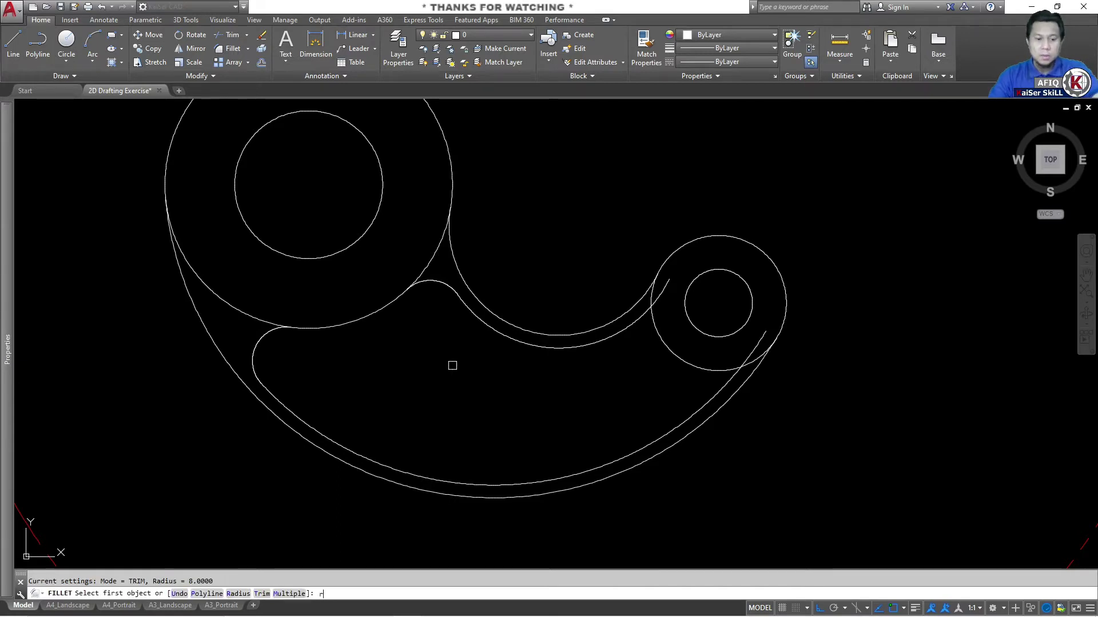
pyautogui.write('r')
pyautogui.press('Return')
pyautogui.write('3')
pyautogui.press('Return')
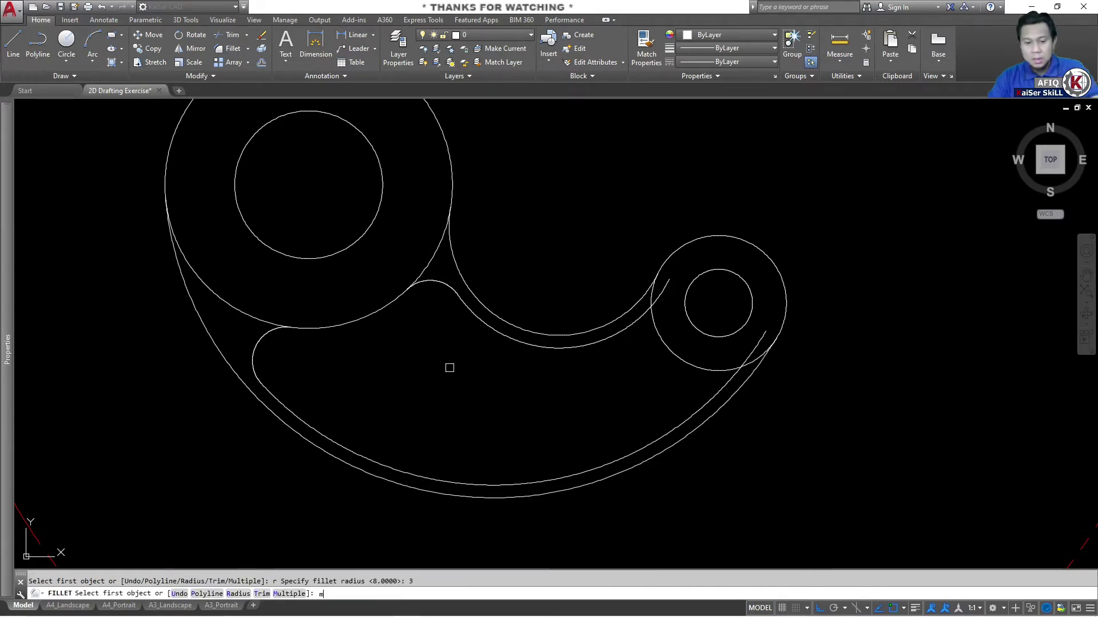
pyautogui.write('m')
pyautogui.press('Return')
pyautogui.click(600, 337)
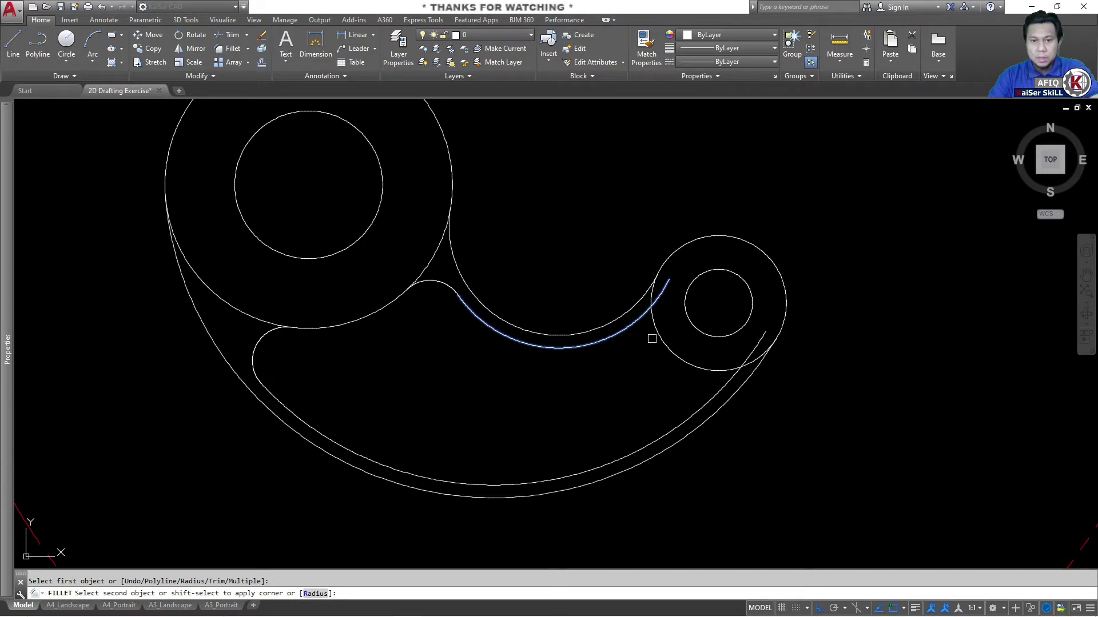
pyautogui.click(654, 321)
pyautogui.click(693, 402)
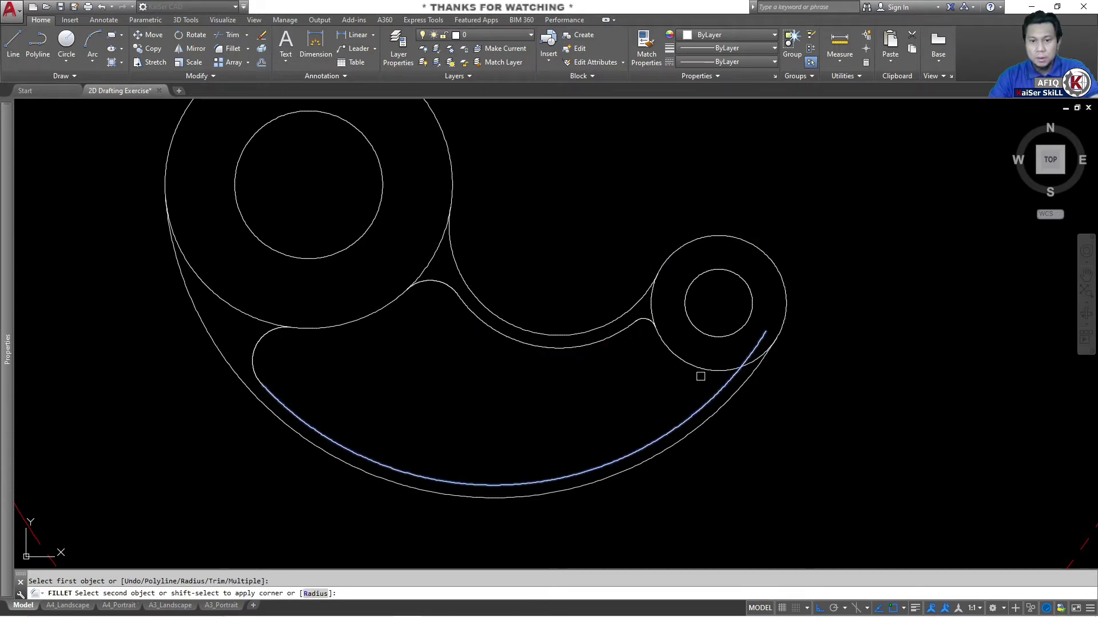
pyautogui.click(654, 379)
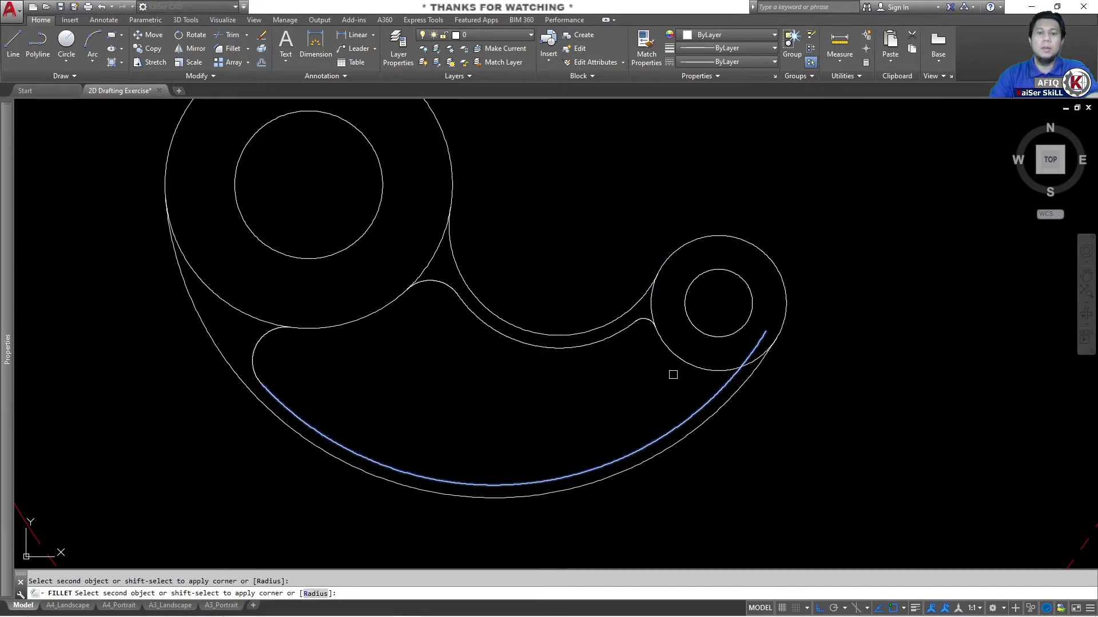
pyautogui.click(683, 366)
pyautogui.press('Escape')
# Look up the curved slot's centre line radius, end radii and angular positions in the PDF drawing
pyautogui.scroll(-2, 527, 353)
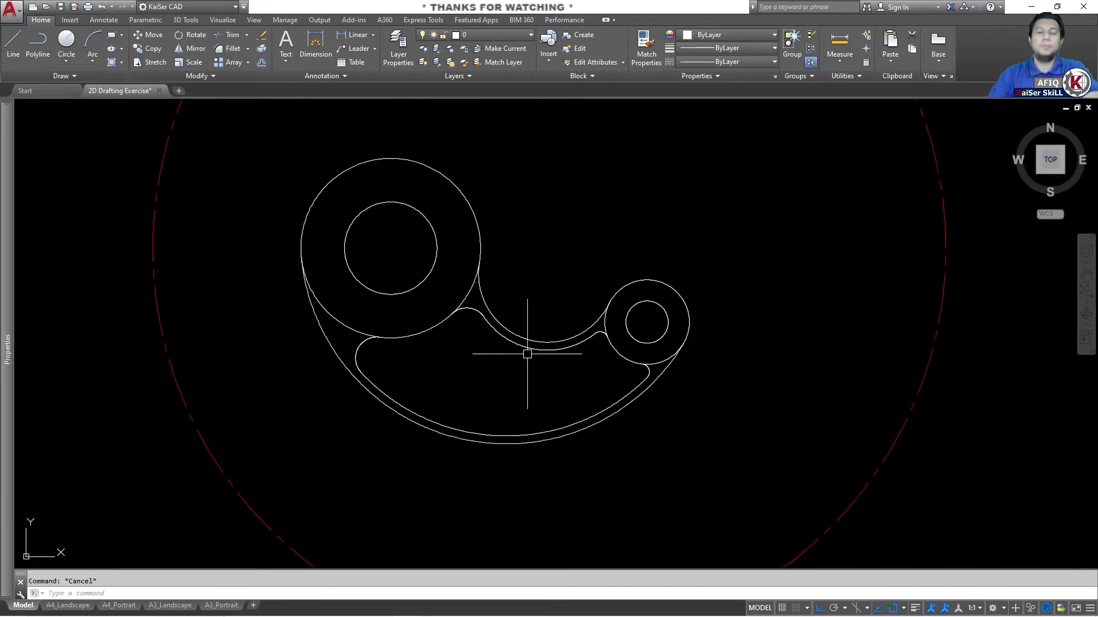
pyautogui.scroll(-2, 527, 354)
pyautogui.scroll(-2, 457, 341)
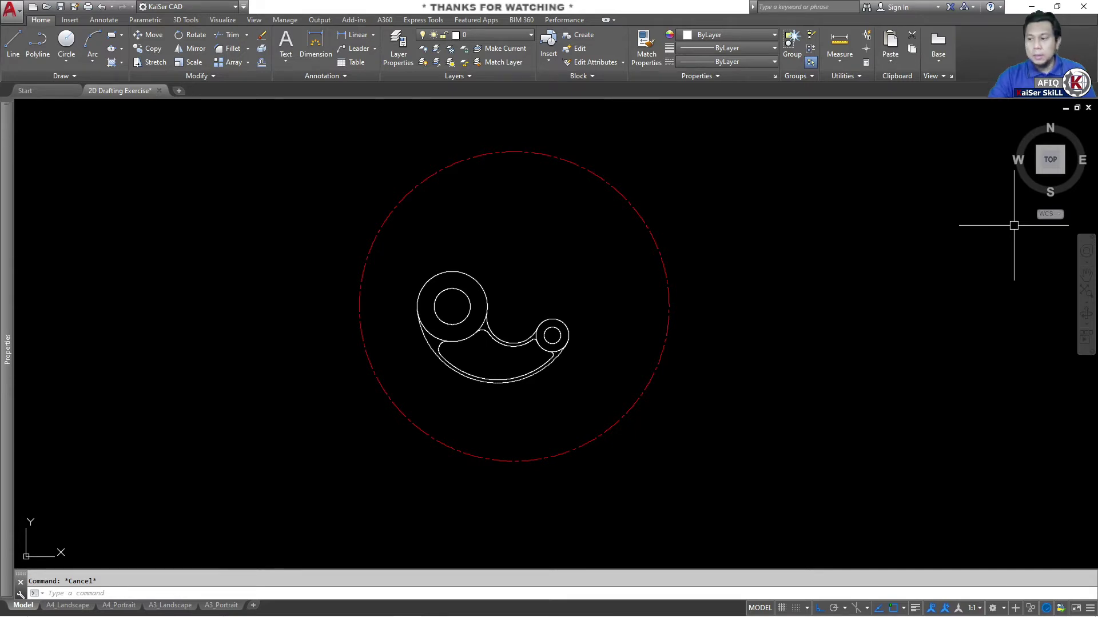
pyautogui.hotkey('alt', 'Tab')
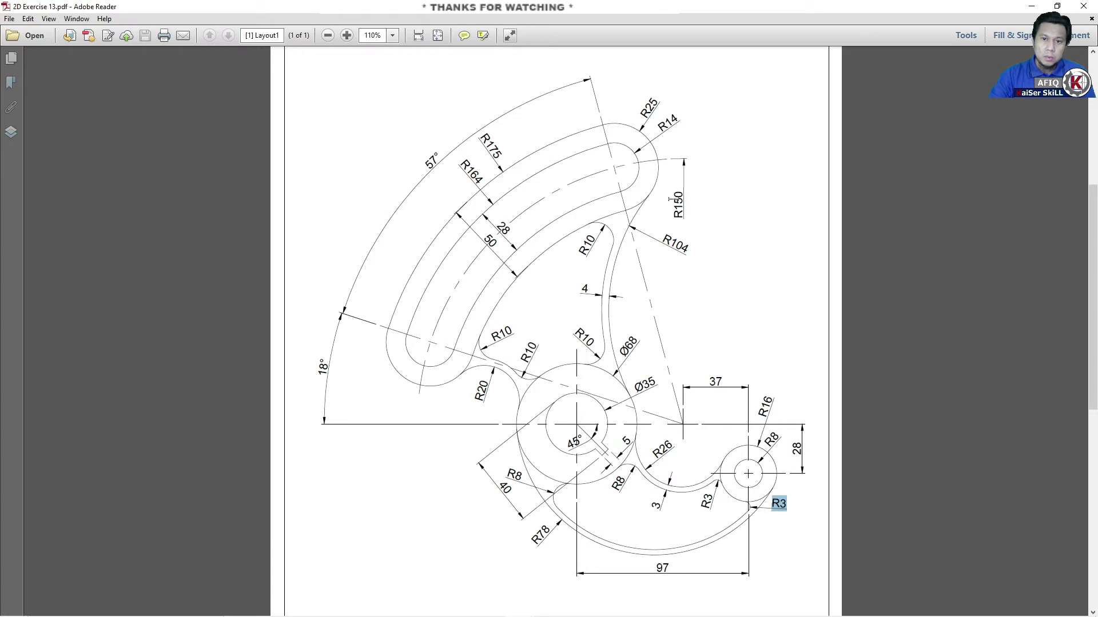
pyautogui.moveTo(675, 219); pyautogui.dragTo(677, 192)
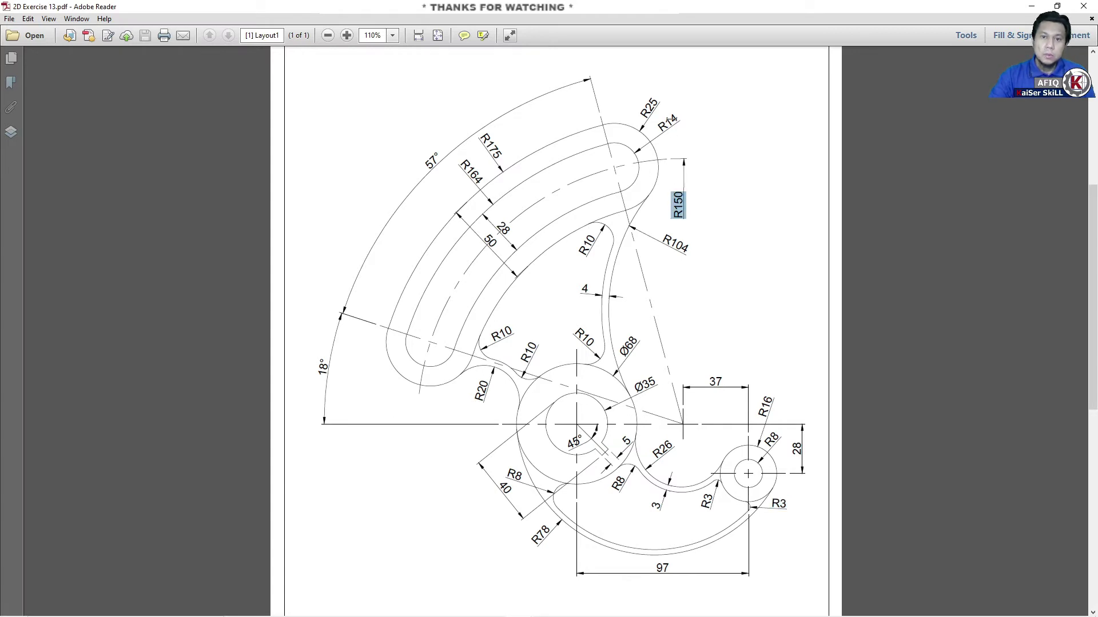
pyautogui.moveTo(679, 117); pyautogui.dragTo(640, 120)
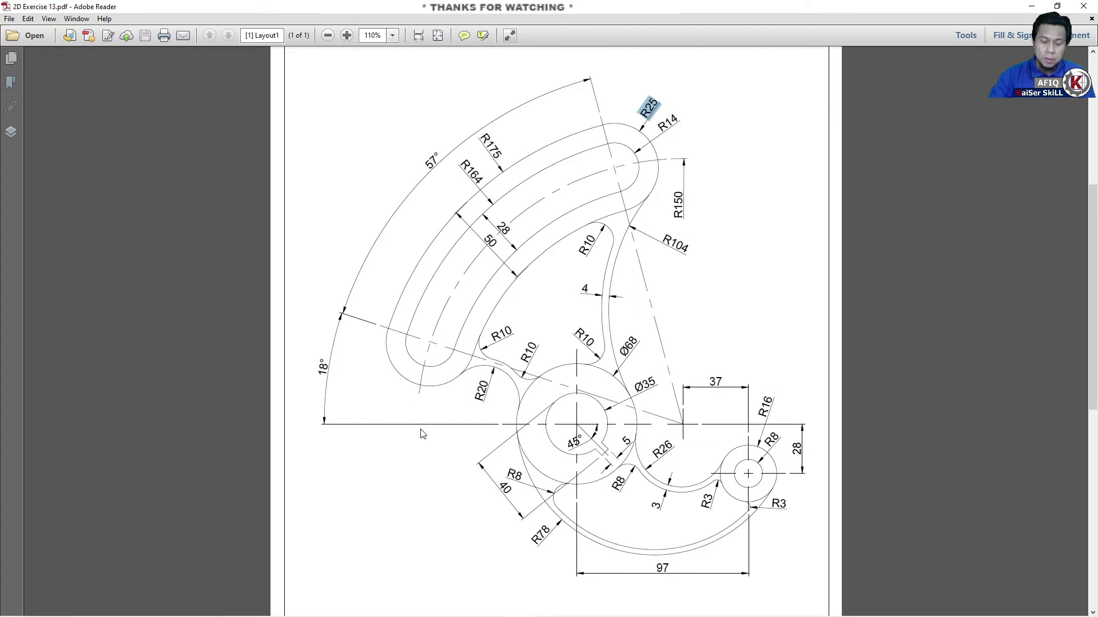
pyautogui.moveTo(336, 363); pyautogui.dragTo(319, 379)
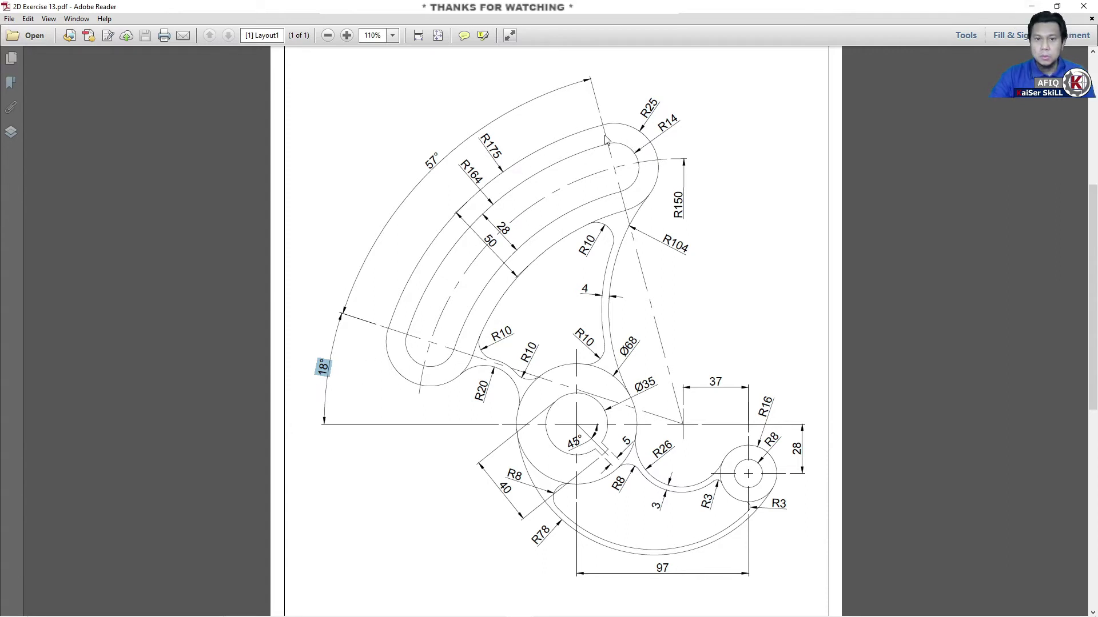
pyautogui.moveTo(435, 148); pyautogui.dragTo(418, 167)
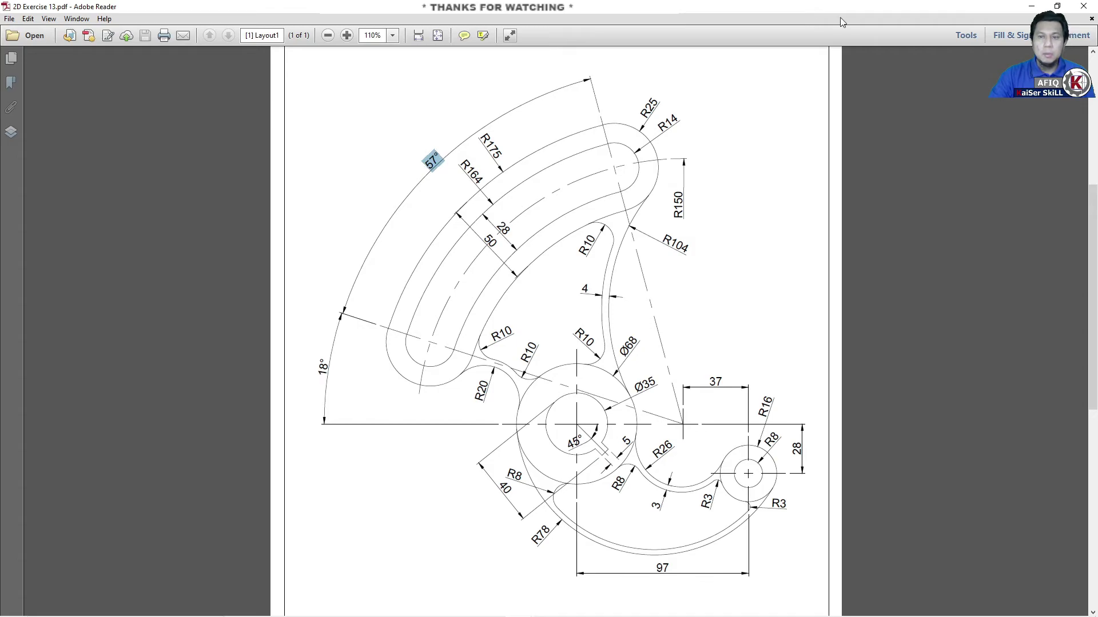
# In AutoCAD, draw a circle of radius 14 centred on the left quadrant of the large center line circle
pyautogui.click(1032, 6)
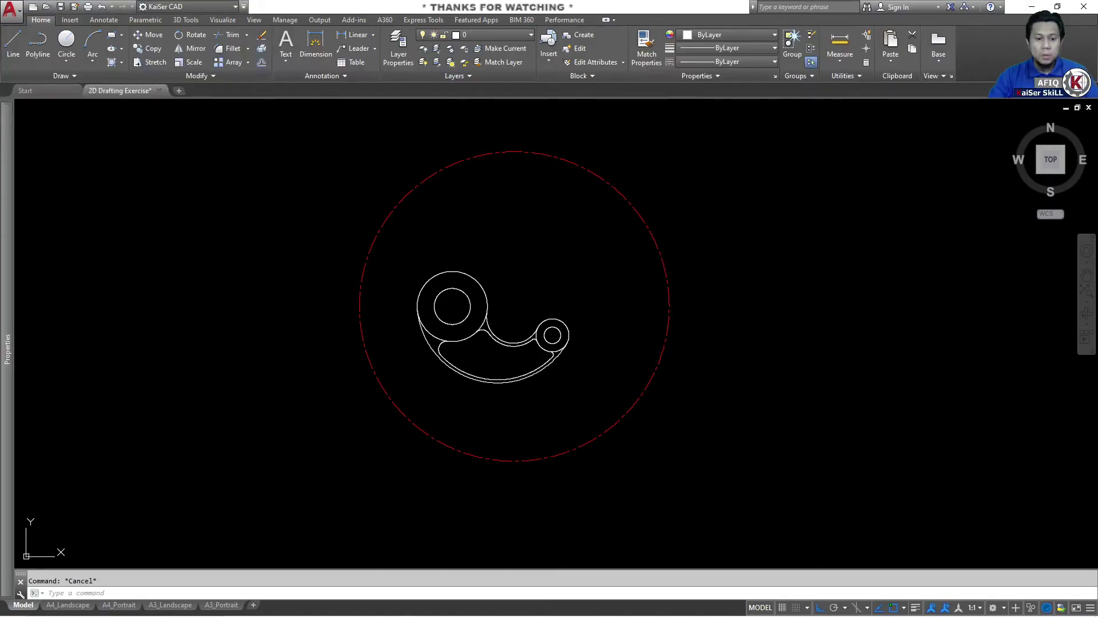
pyautogui.write('c')
pyautogui.press('Return')
pyautogui.keyDown('shift'); pyautogui.rightClick(312, 319); pyautogui.keyUp('shift')
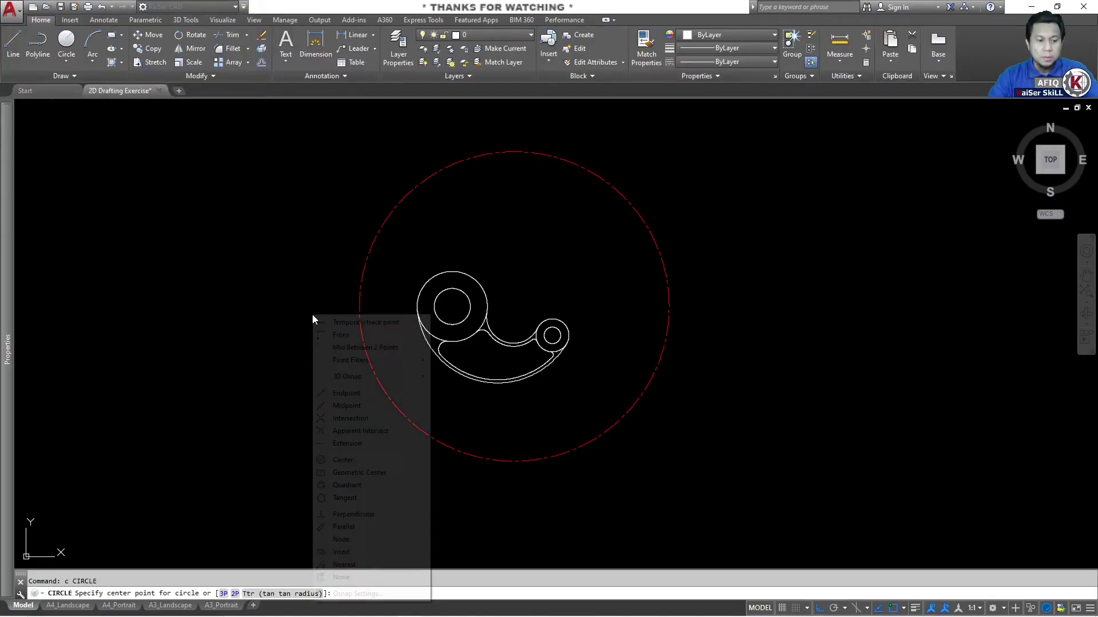
pyautogui.click(347, 485)
pyautogui.click(361, 307)
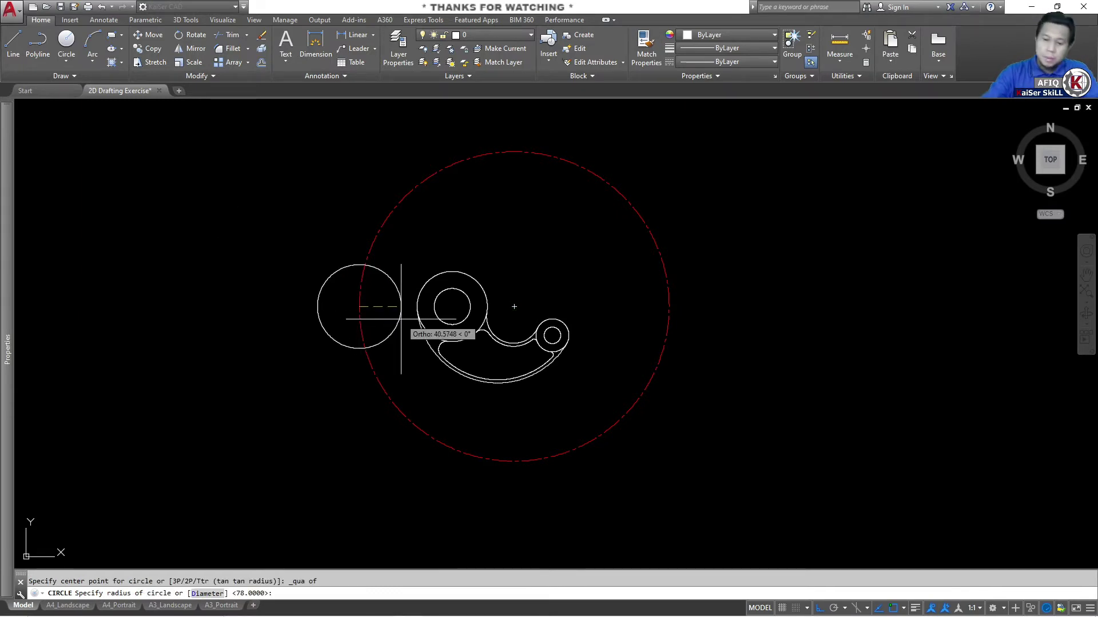
pyautogui.write('14')
pyautogui.press('Return')
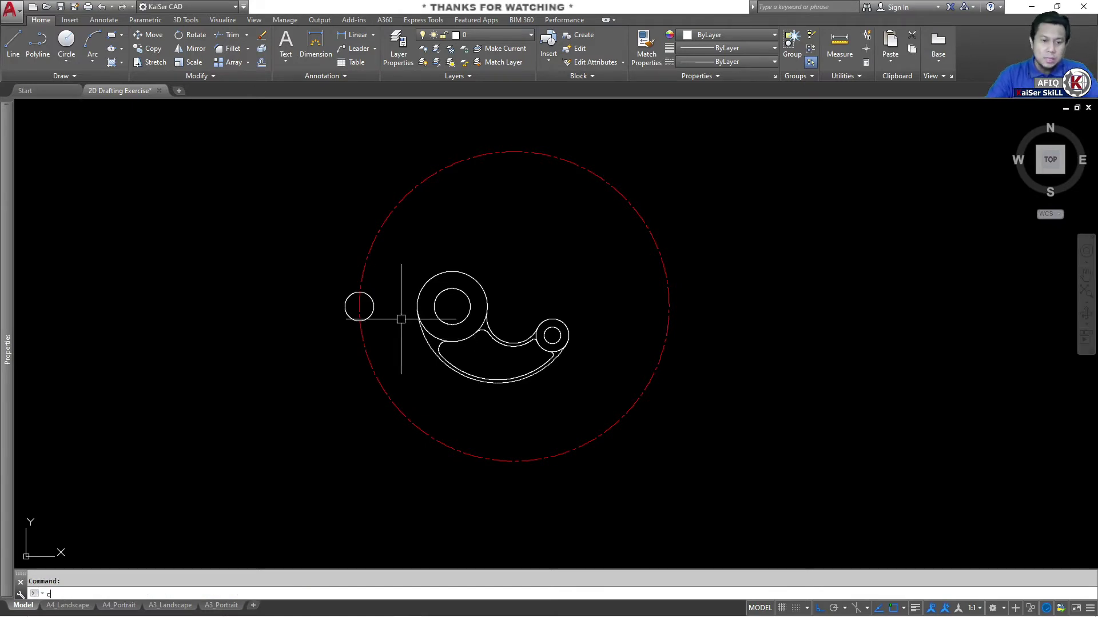
# Draw a concentric circle of radius 25 around the radius-14 slot-end circle
pyautogui.write('c')
pyautogui.press('Return')
pyautogui.click(360, 307)
pyautogui.write('2')
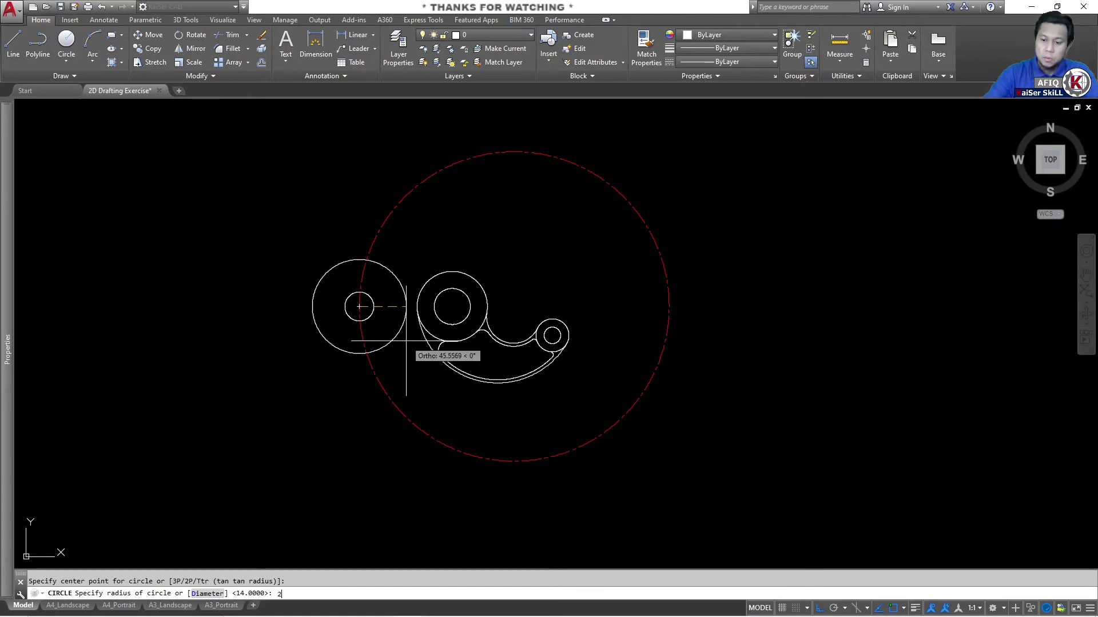
pyautogui.write('5')
pyautogui.press('Return')
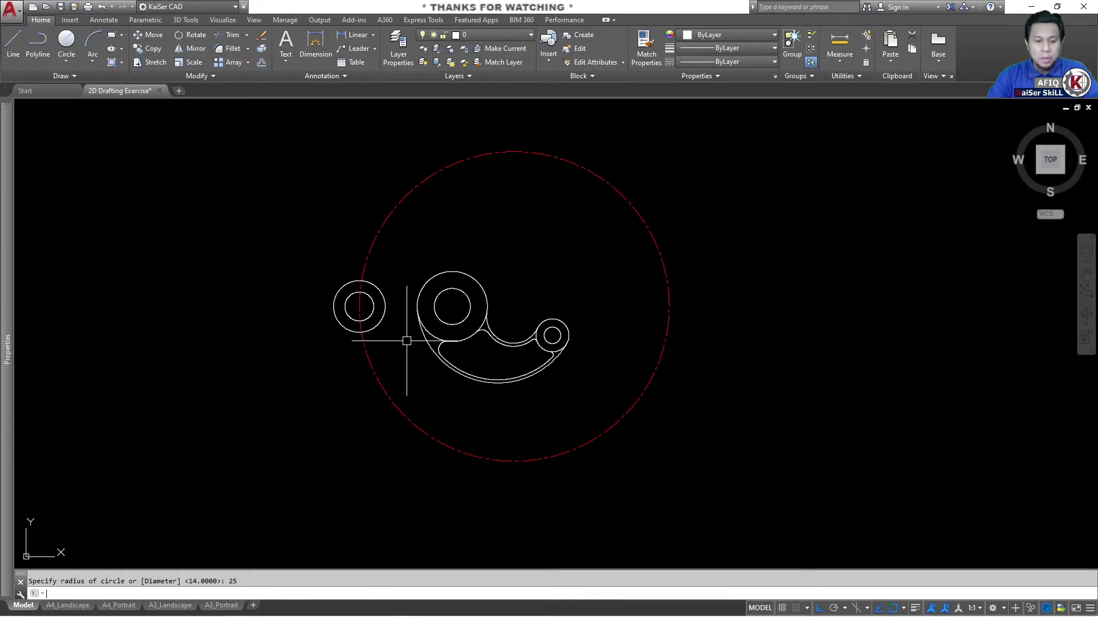
# Rotate the radius-14 and radius-25 slot-end circles by -18 degrees about the center of the large center line circle
pyautogui.write('ro')
pyautogui.press('Return')
pyautogui.click(387, 326)
pyautogui.click(368, 307)
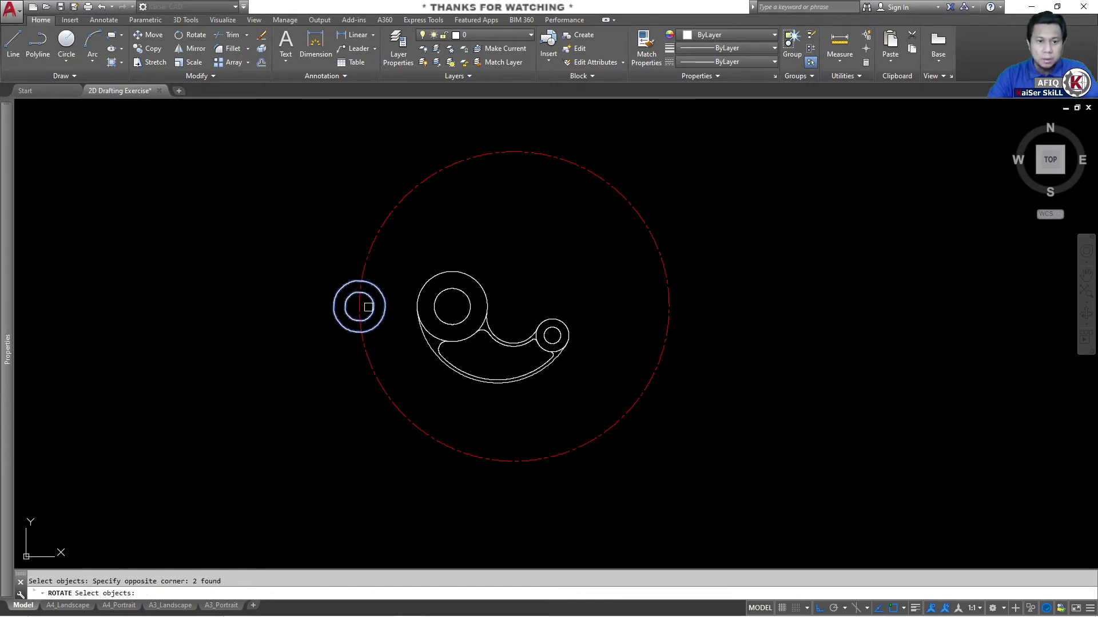
pyautogui.press('Return')
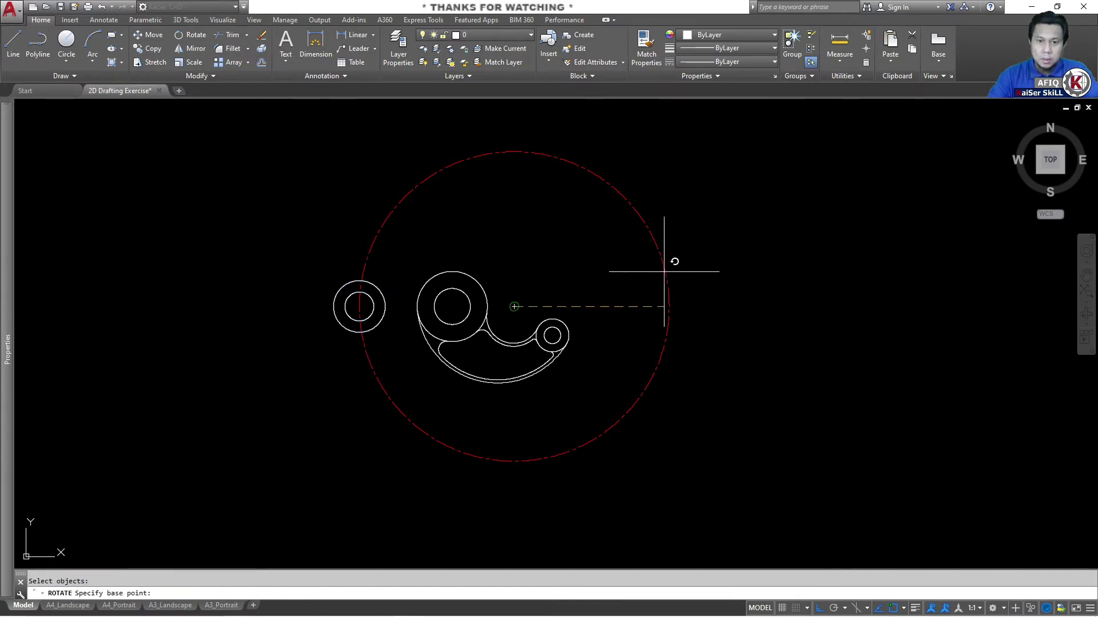
pyautogui.click(663, 271)
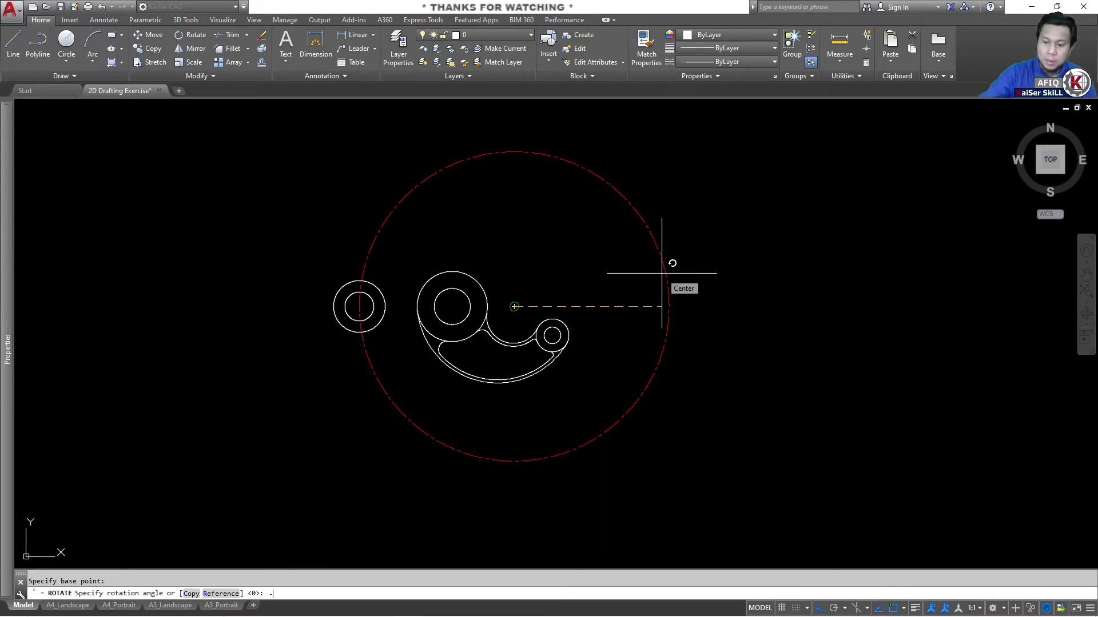
pyautogui.write('-18')
pyautogui.press('Return')
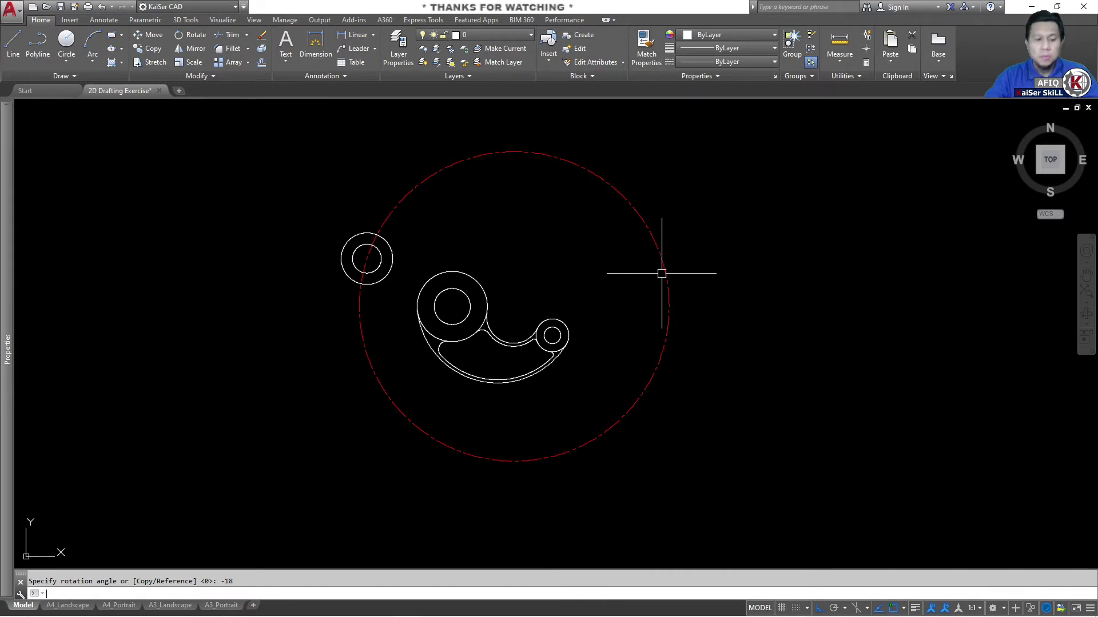
# Rotate a copy of both slot-end circles by -57 degrees about the same center line circle's center
pyautogui.press('Return')
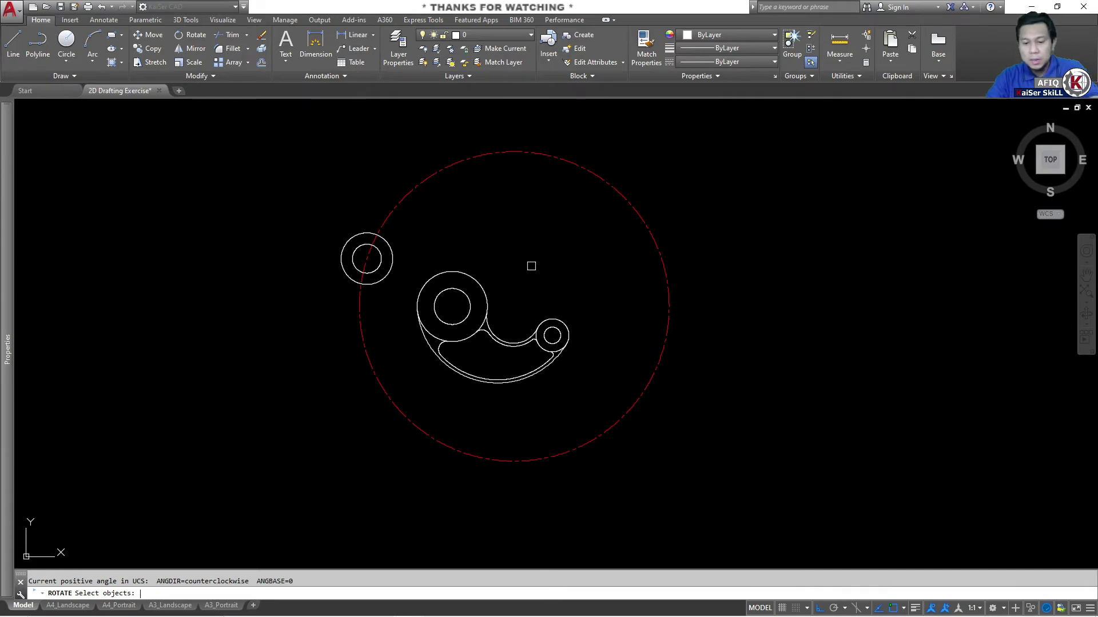
pyautogui.press('Return')
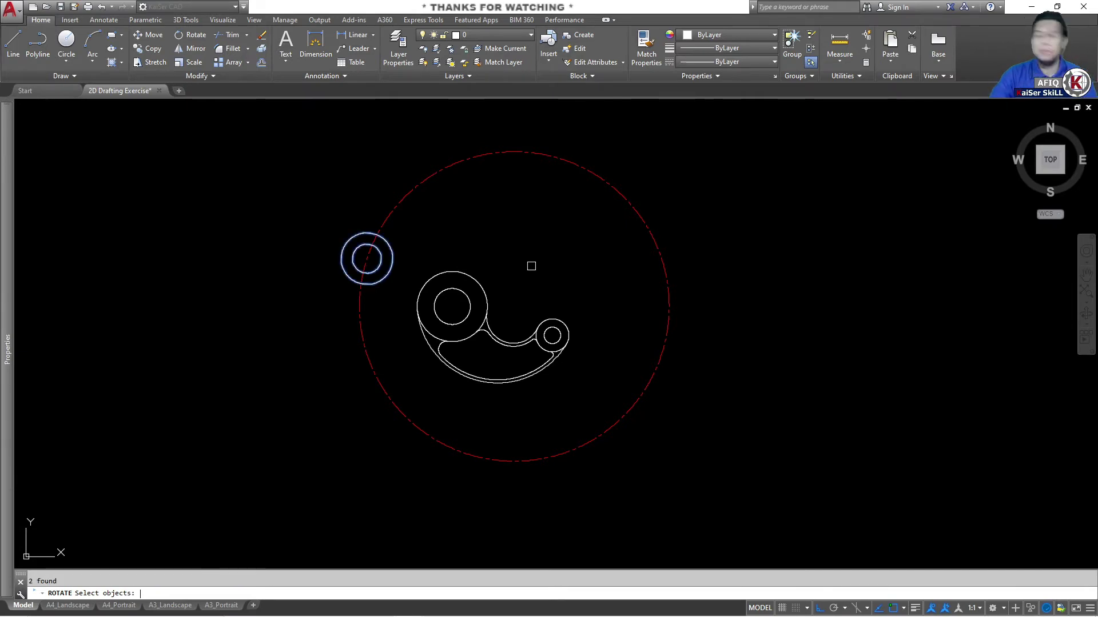
pyautogui.press('Return')
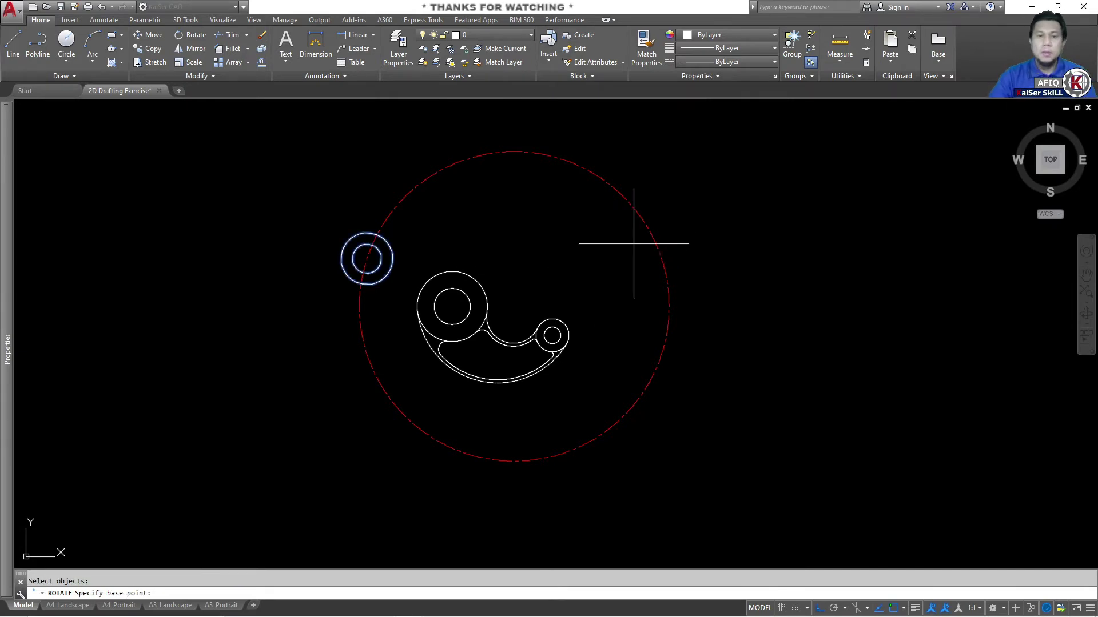
pyautogui.click(642, 227)
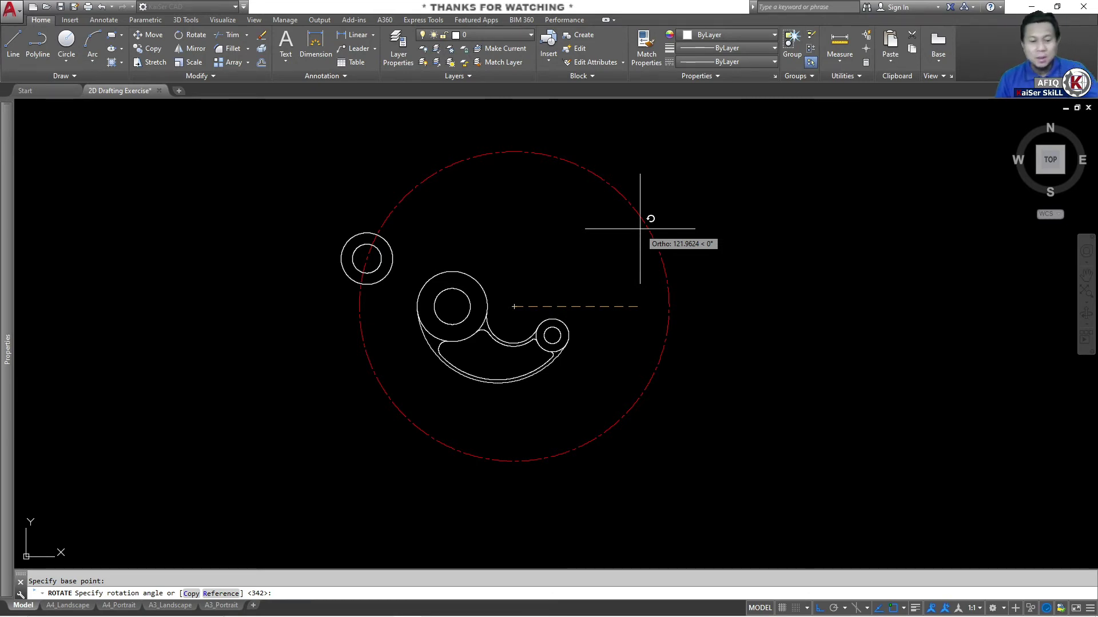
pyautogui.press('Return')
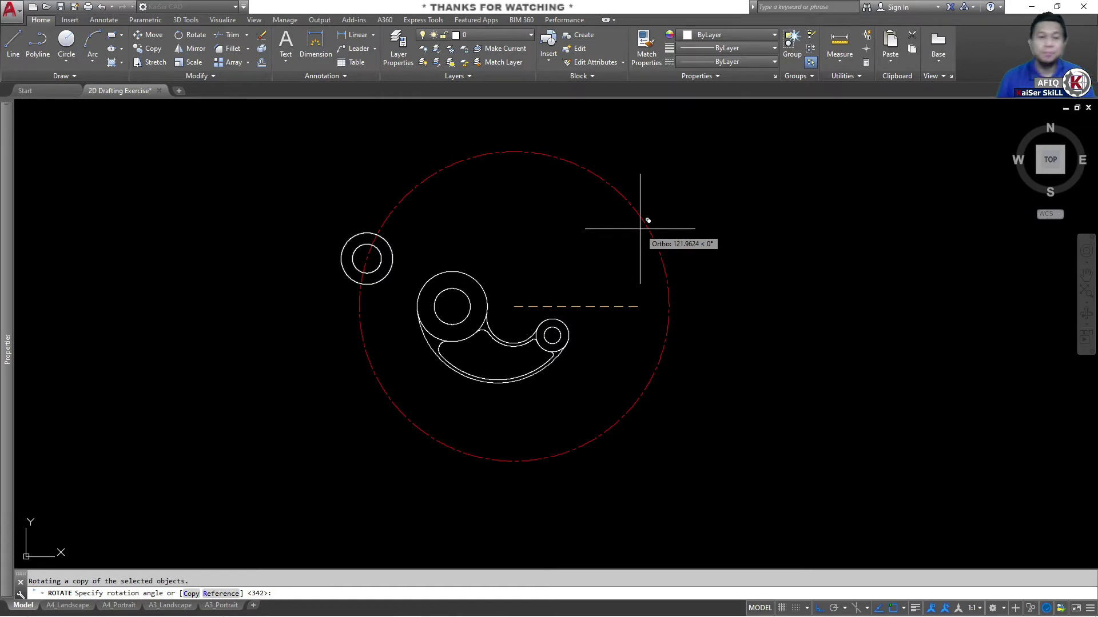
pyautogui.write('-')
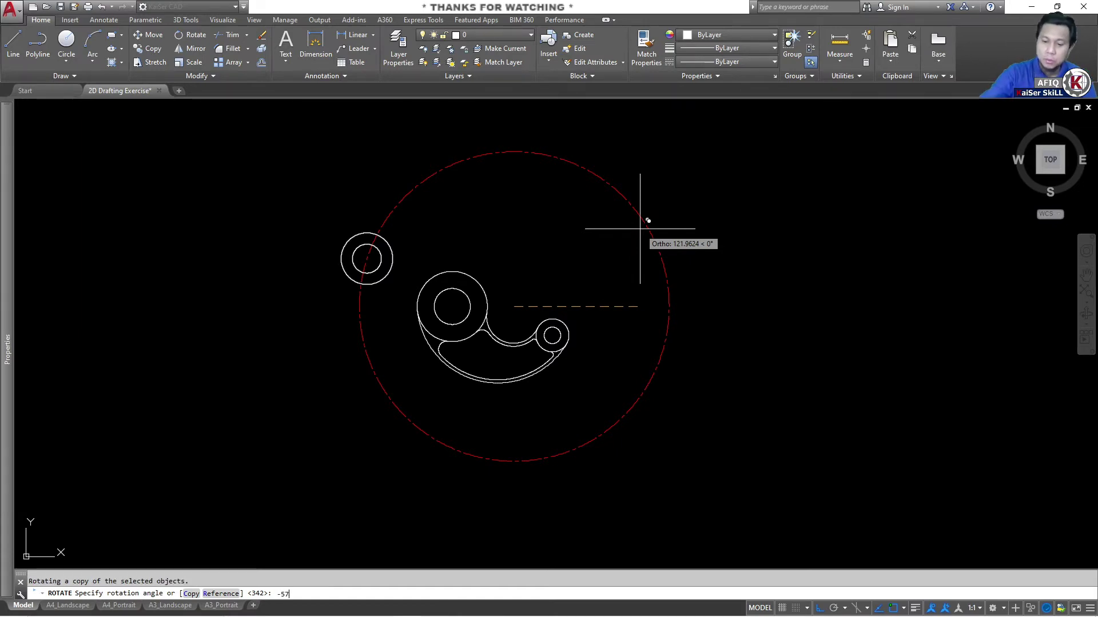
pyautogui.write('57')
pyautogui.press('Return')
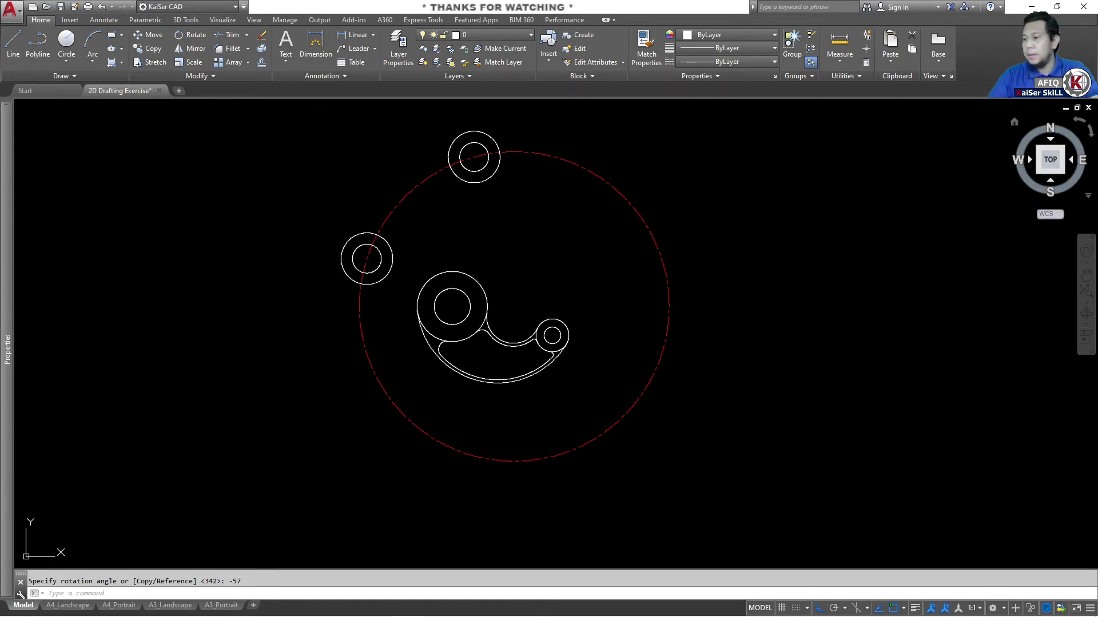
# Look up the curved slot's outer arc radii and its inner and outer widths in the PDF drawing
pyautogui.hotkey('alt', 'Tab')
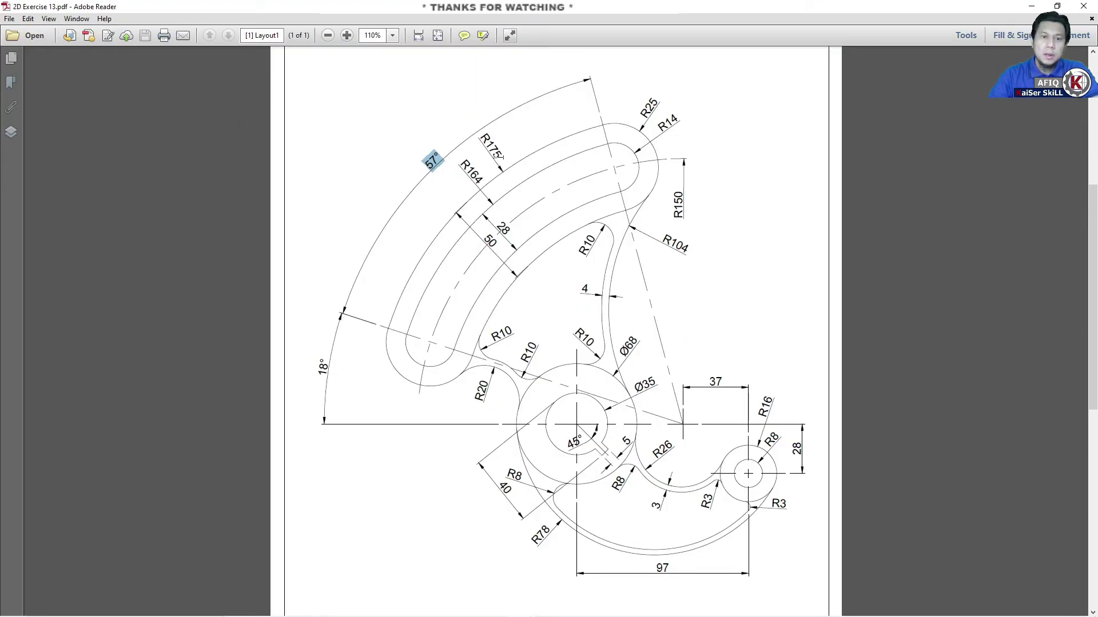
pyautogui.moveTo(497, 156); pyautogui.dragTo(482, 137)
pyautogui.moveTo(476, 181); pyautogui.dragTo(459, 160)
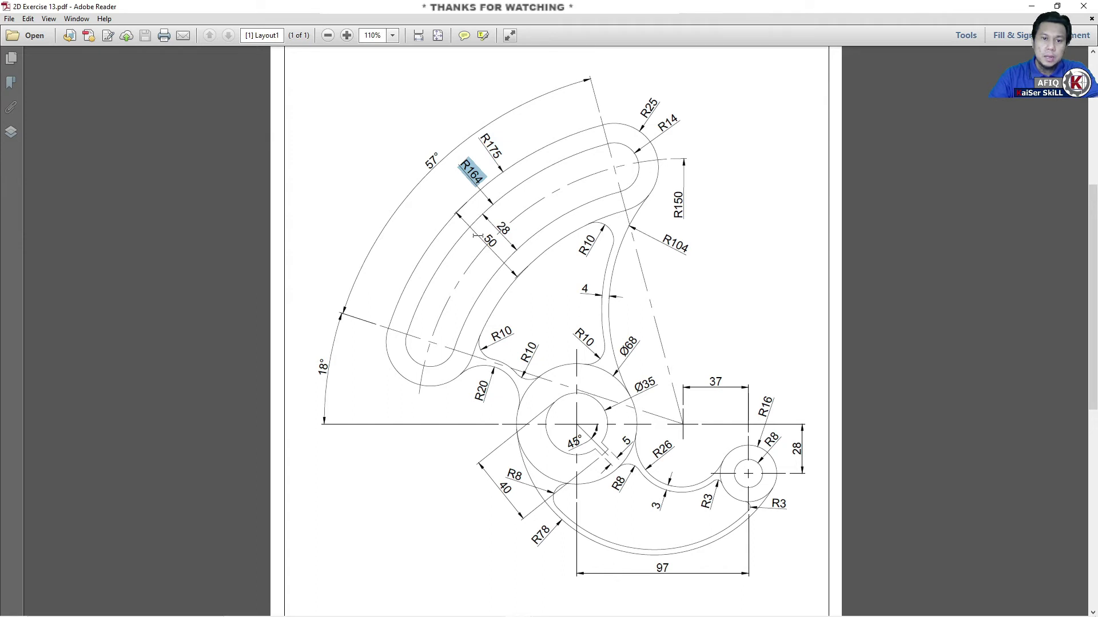
pyautogui.moveTo(486, 237); pyautogui.dragTo(510, 234)
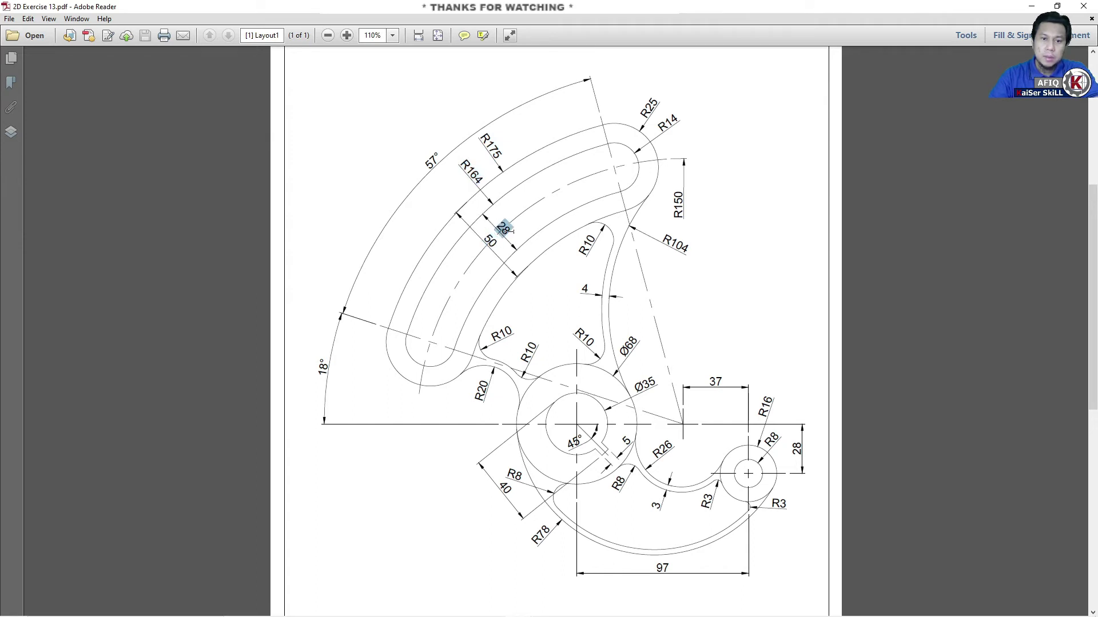
pyautogui.click(1031, 7)
# In AutoCAD, draw a circle of radius 175 concentric with the large center line circle
pyautogui.press('Escape')
pyautogui.write('c CIRCLE')
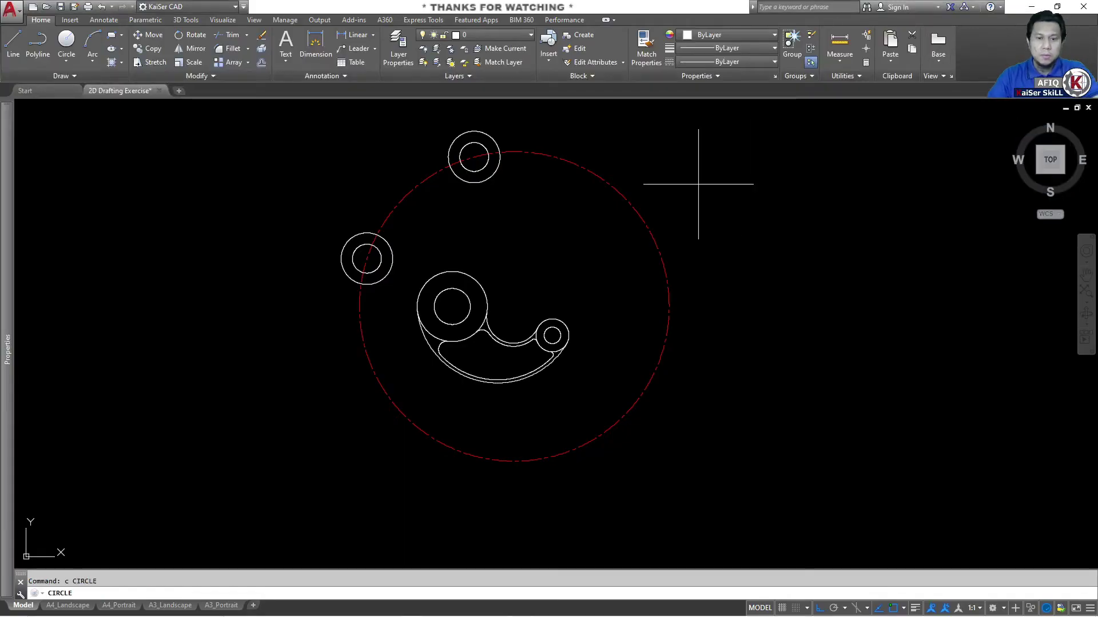
pyautogui.press('Return')
pyautogui.click(629, 200)
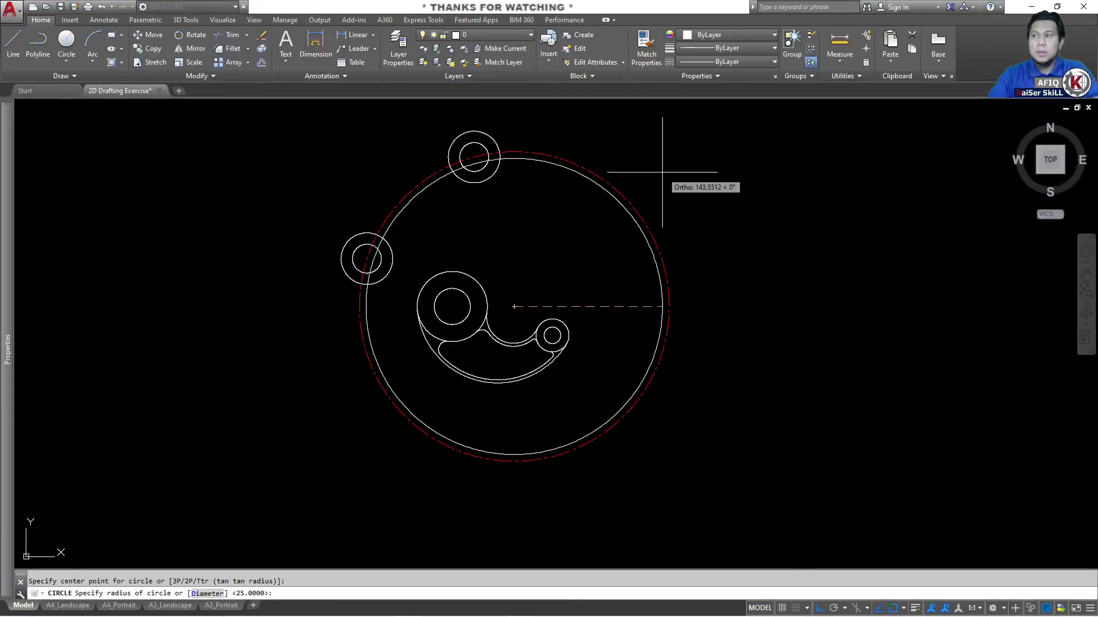
pyautogui.write('175')
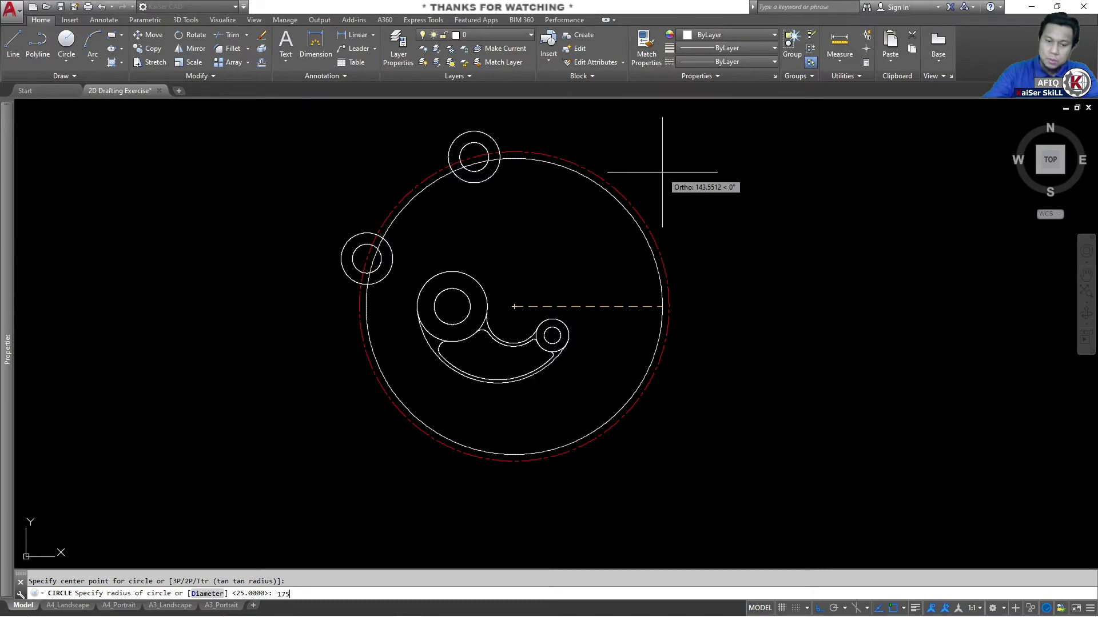
pyautogui.press('Return')
# Draw another circle of radius 164 concentric with the large center line circle
pyautogui.press('Return')
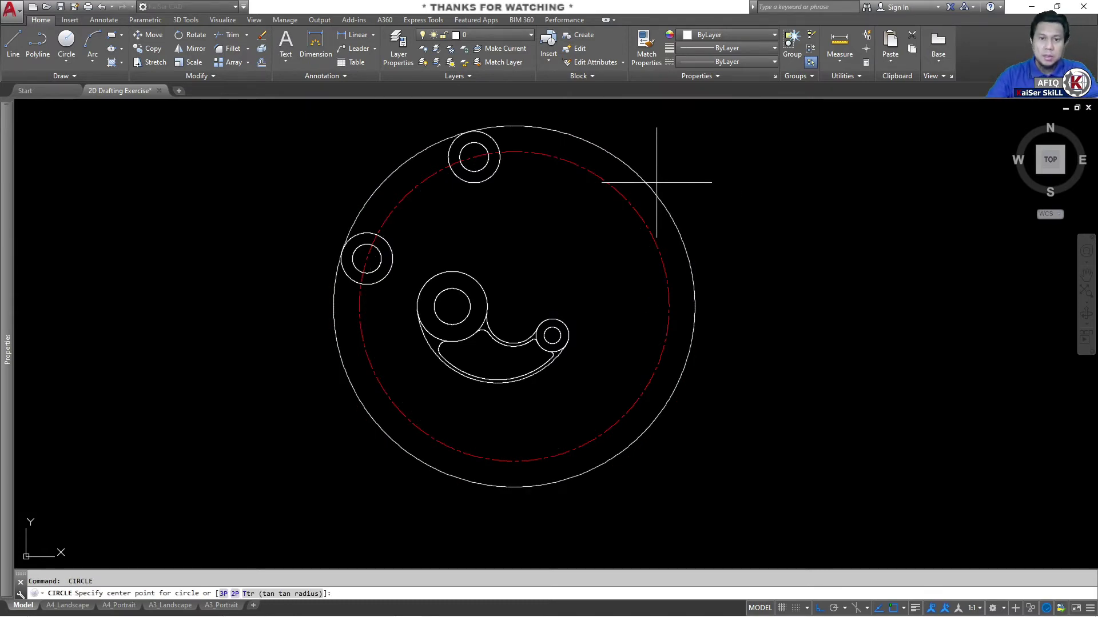
pyautogui.click(661, 181)
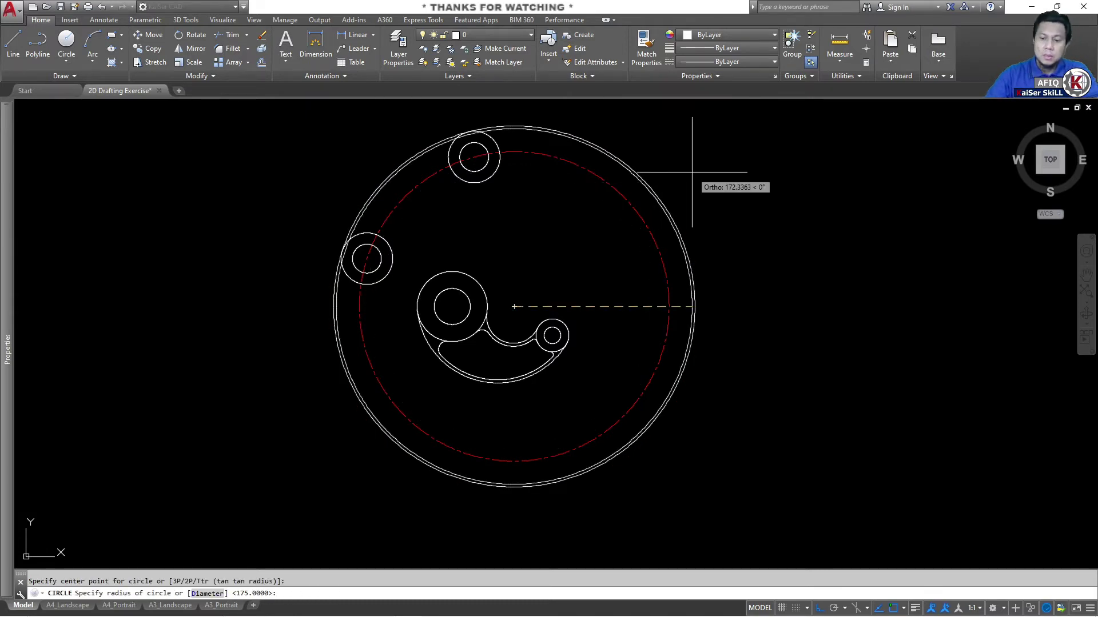
pyautogui.write('164')
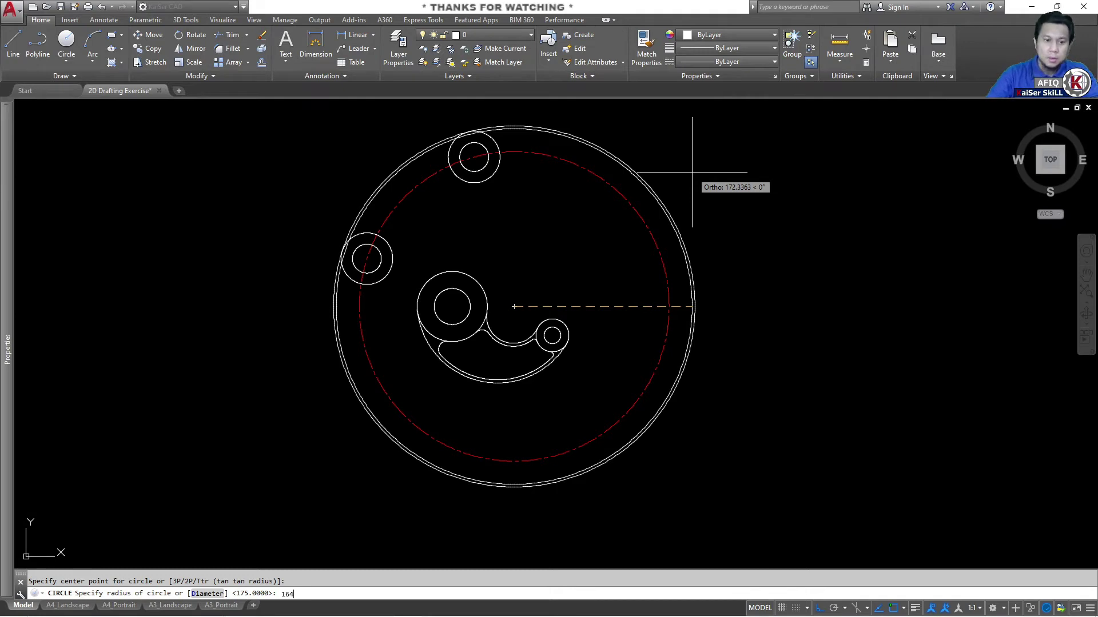
pyautogui.press('Return')
# Offset the radius-175 circle inward by 50
pyautogui.scroll(2, 409, 176)
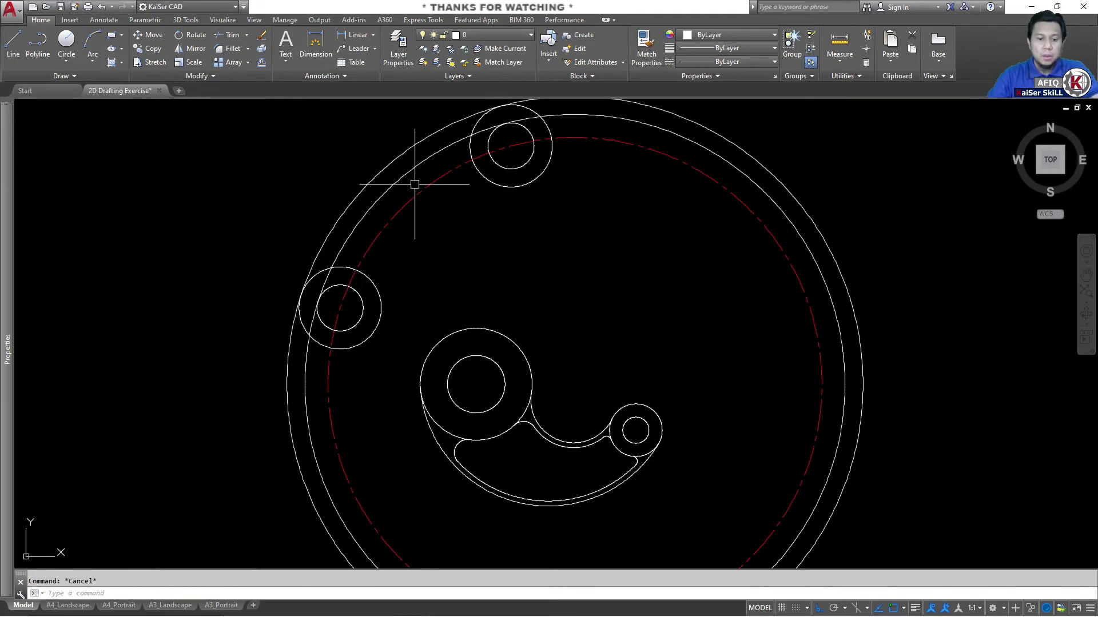
pyautogui.write('o')
pyautogui.press('Return')
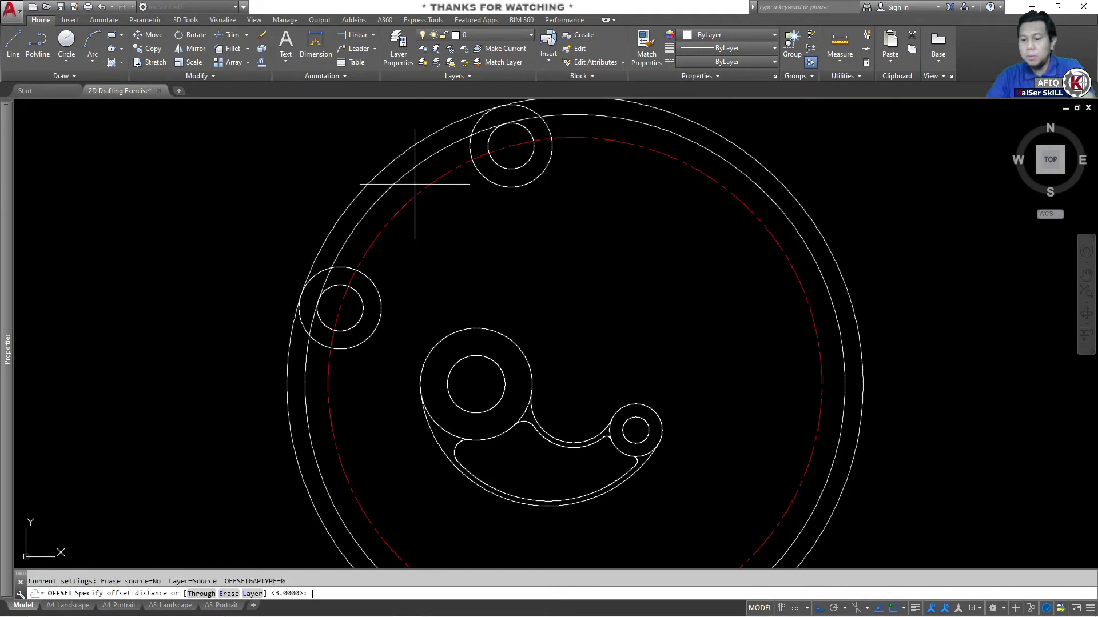
pyautogui.write('5')
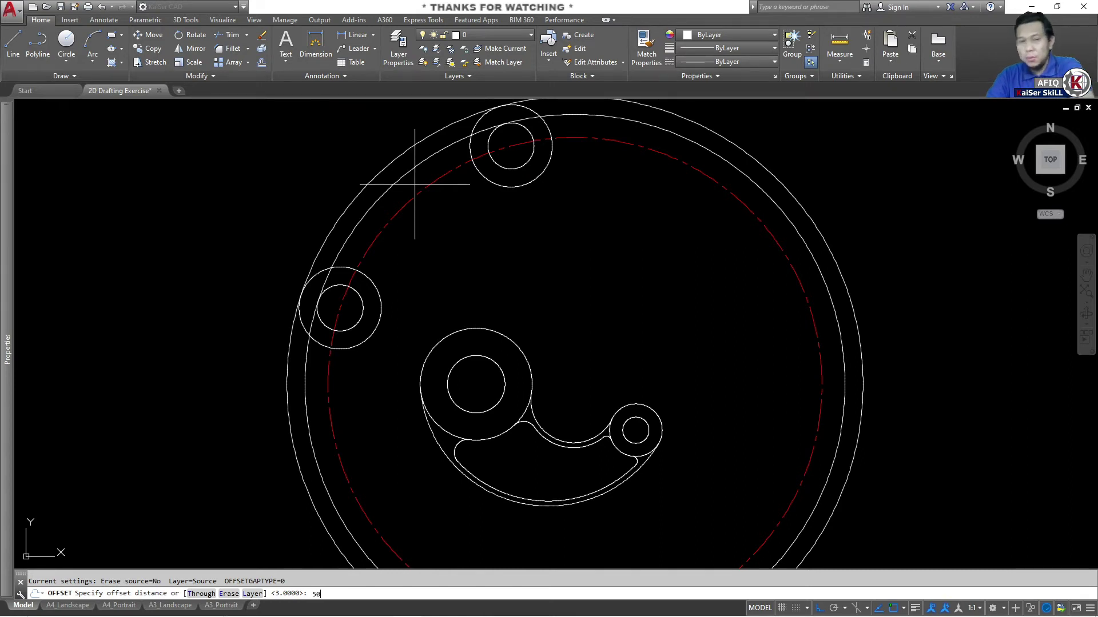
pyautogui.write('0')
pyautogui.press('Return')
pyautogui.click(400, 157)
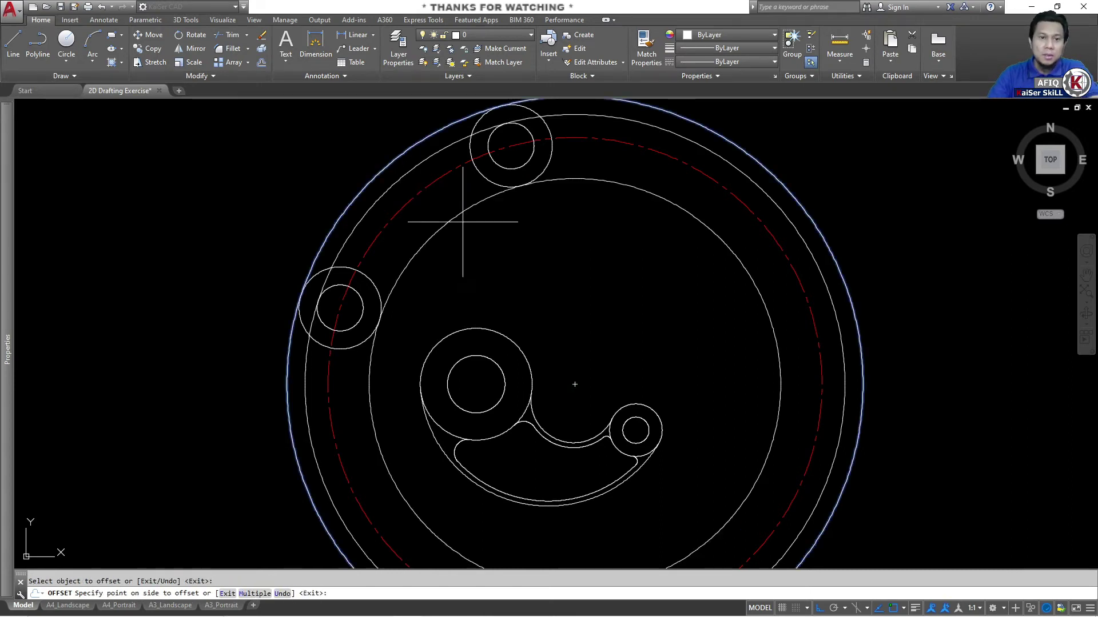
pyautogui.click(457, 218)
pyautogui.press('Return')
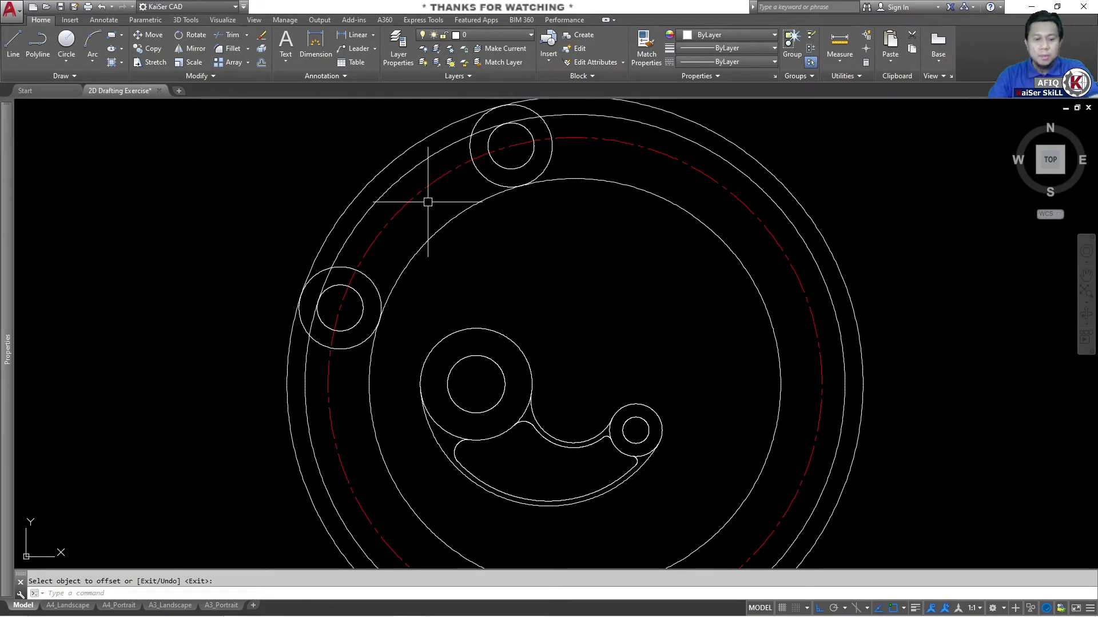
# Offset the radius-164 circle inward by 28
pyautogui.write('o')
pyautogui.press('Return')
pyautogui.write('28')
pyautogui.press('Return')
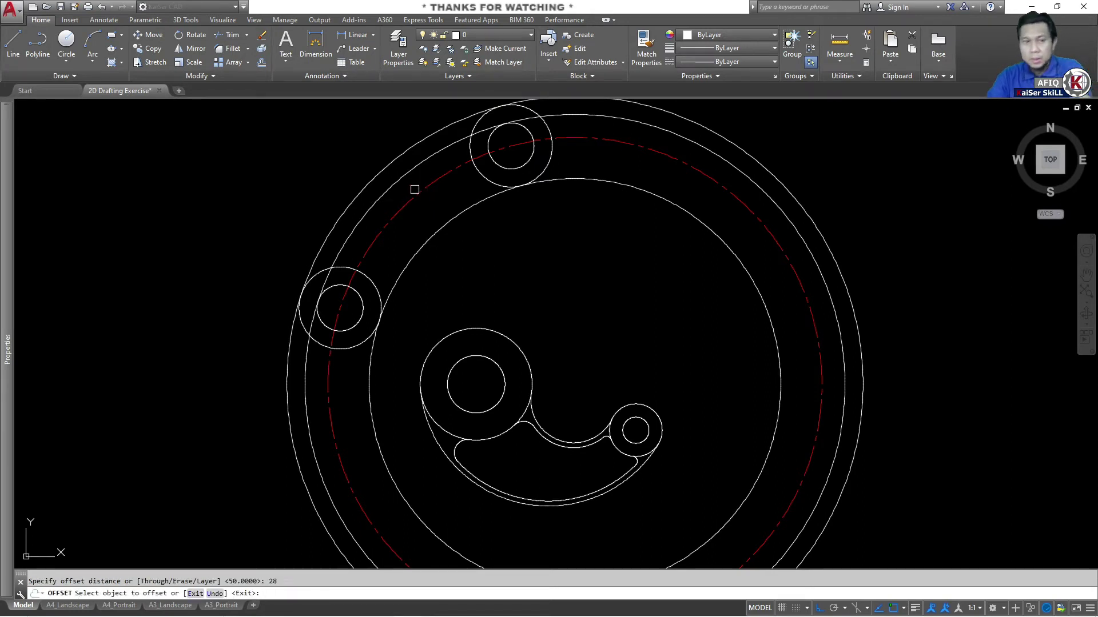
pyautogui.click(405, 177)
pyautogui.click(458, 224)
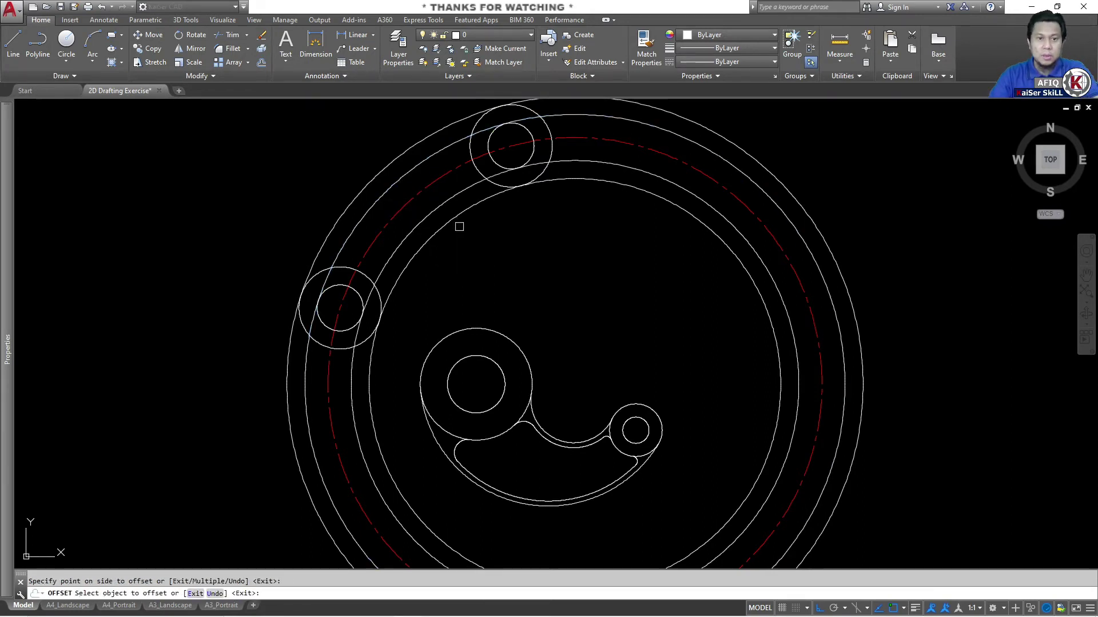
pyautogui.press('Escape')
pyautogui.scroll(-2, 503, 246)
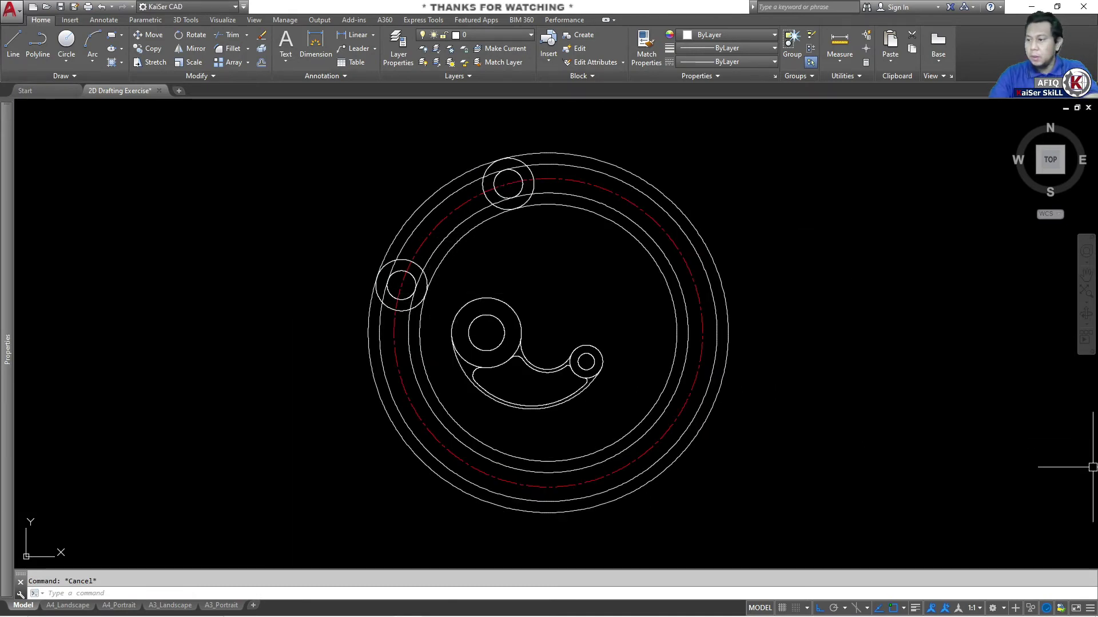
# Look up the radii of the arcs joining the curved slot to the large boss and the wall thickness in the PDF drawing
pyautogui.hotkey('alt', 'Tab')
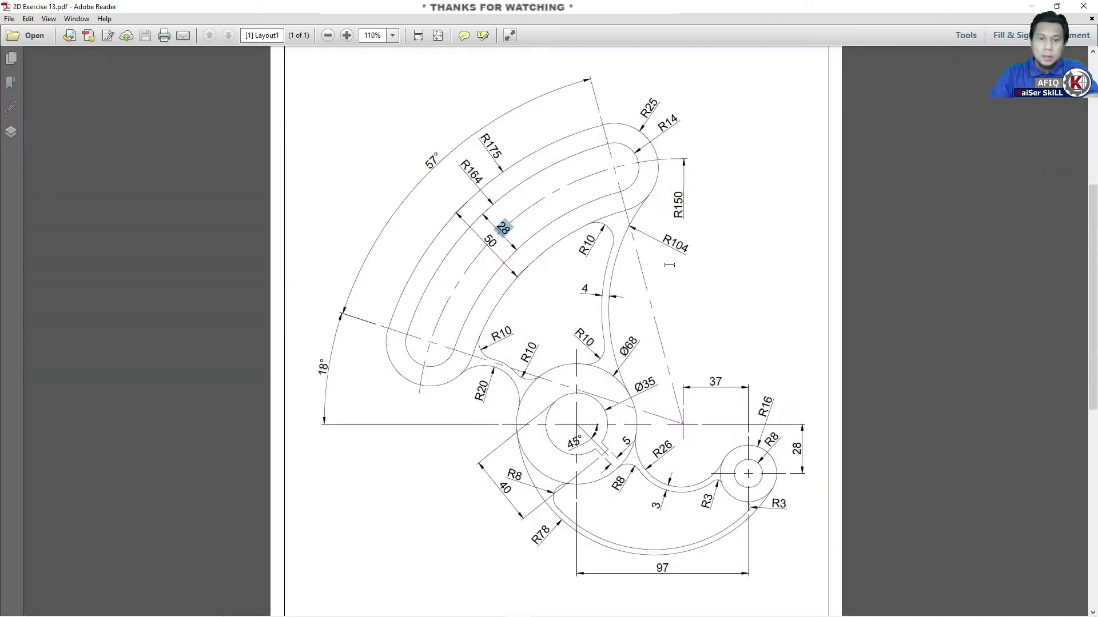
pyautogui.moveTo(665, 238); pyautogui.dragTo(700, 256)
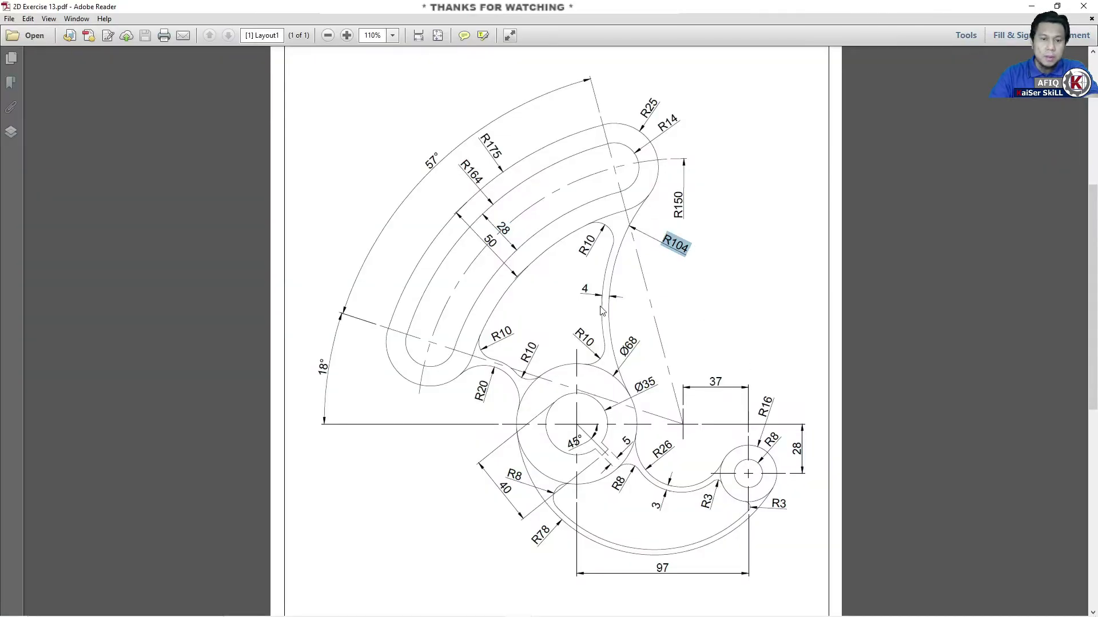
pyautogui.moveTo(472, 404); pyautogui.dragTo(489, 379)
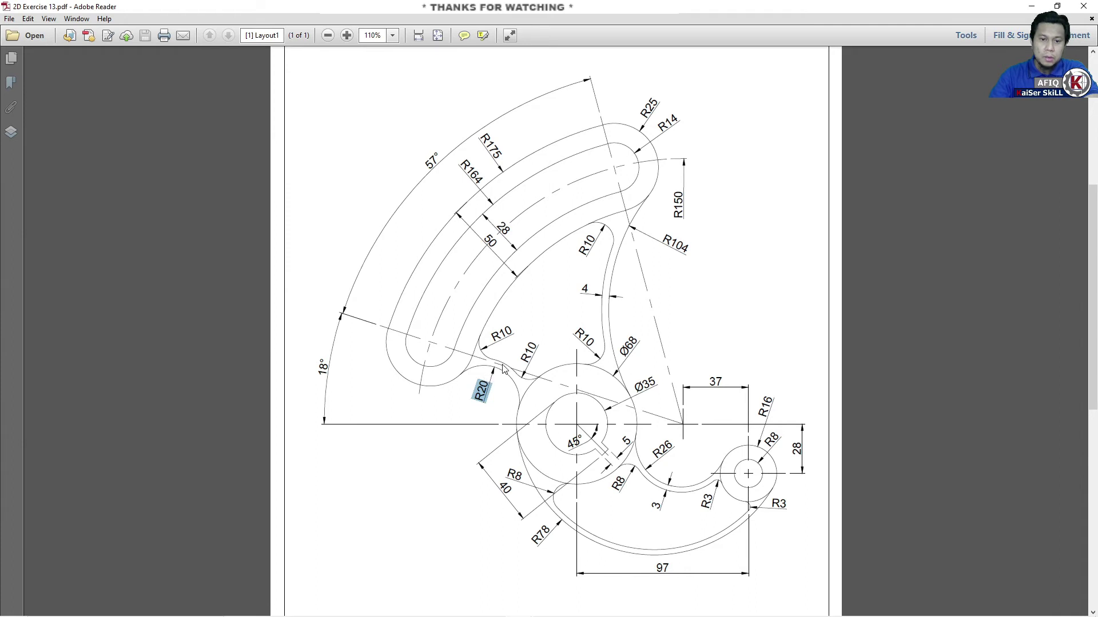
pyautogui.moveTo(595, 293); pyautogui.dragTo(581, 286)
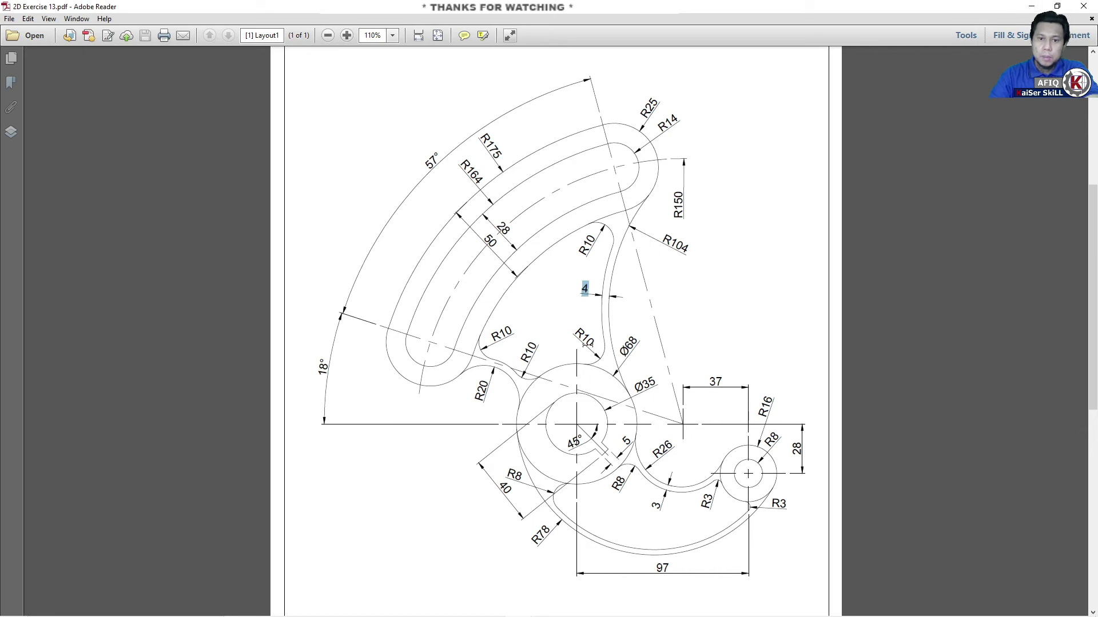
pyautogui.click(1032, 8)
# Fillet the outer circle at the upper end of the curved slot to the large boss circle with radius 104
pyautogui.write('f')
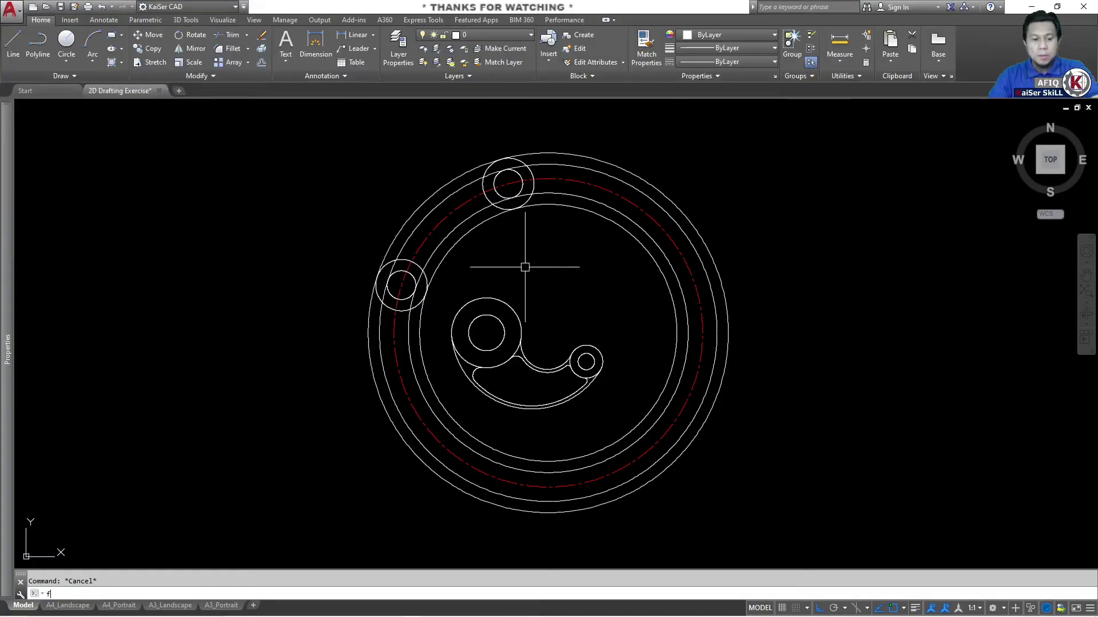
pyautogui.press('Return')
pyautogui.write('r')
pyautogui.press('Return')
pyautogui.write('104')
pyautogui.press('Return')
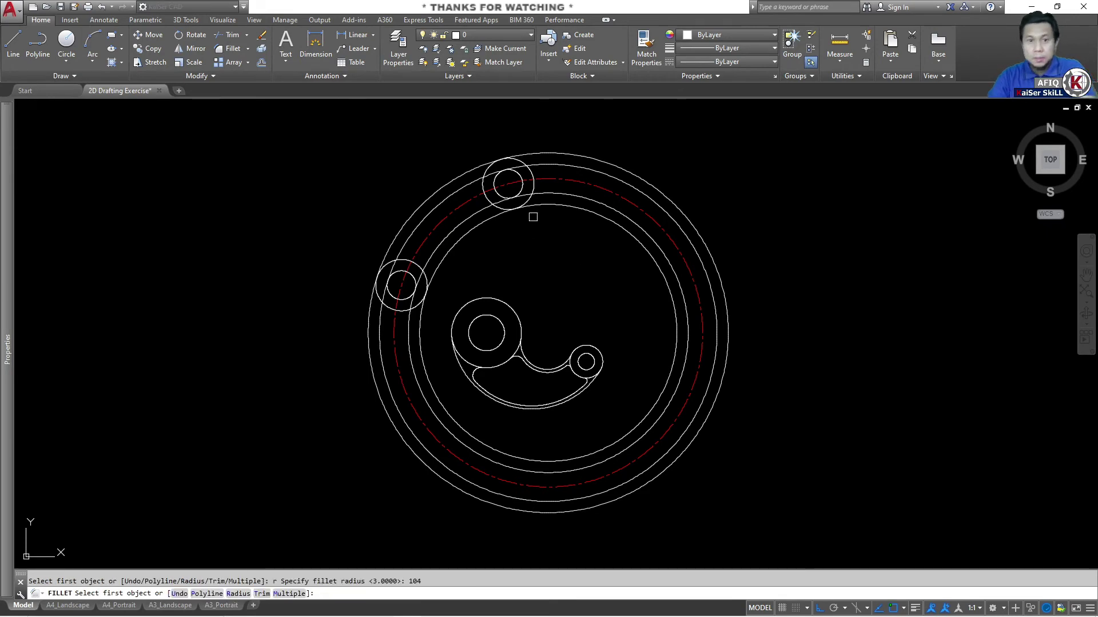
pyautogui.scroll(5, 532, 217)
pyautogui.click(519, 181)
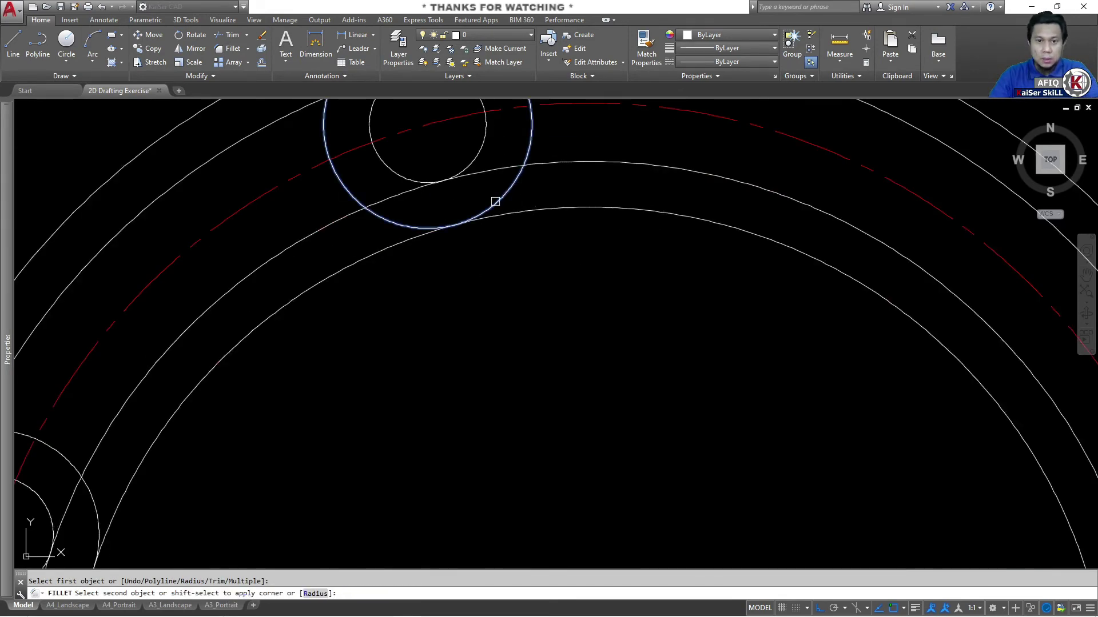
pyautogui.scroll(-4, 495, 203)
pyautogui.click(476, 377)
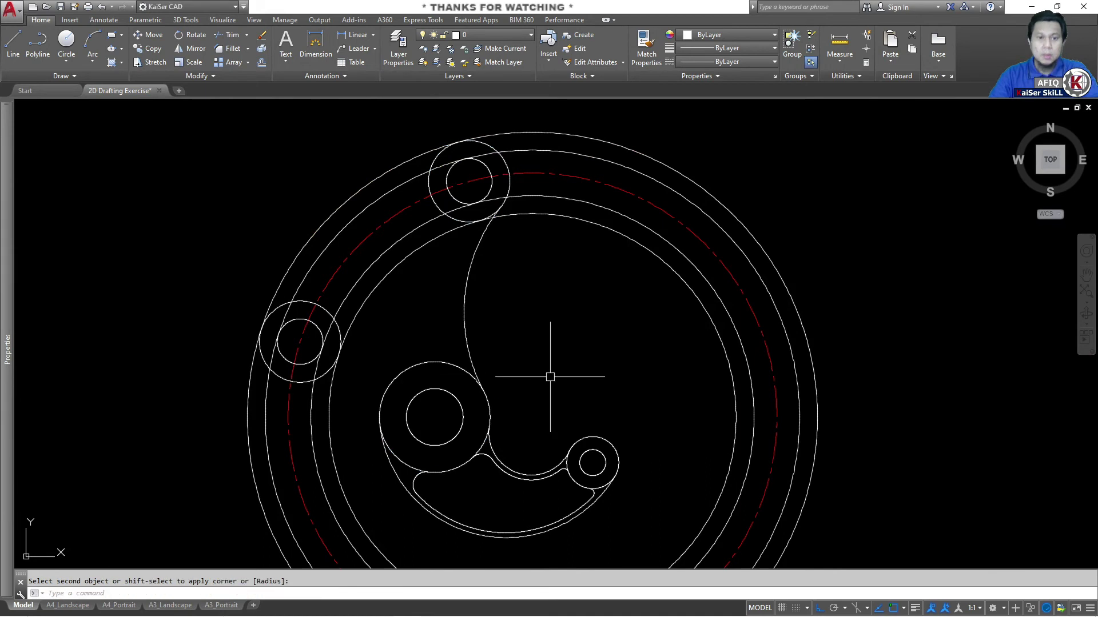
# Set the fillet radius to 20 for joining the lower slot end to the large boss
pyautogui.press('Return')
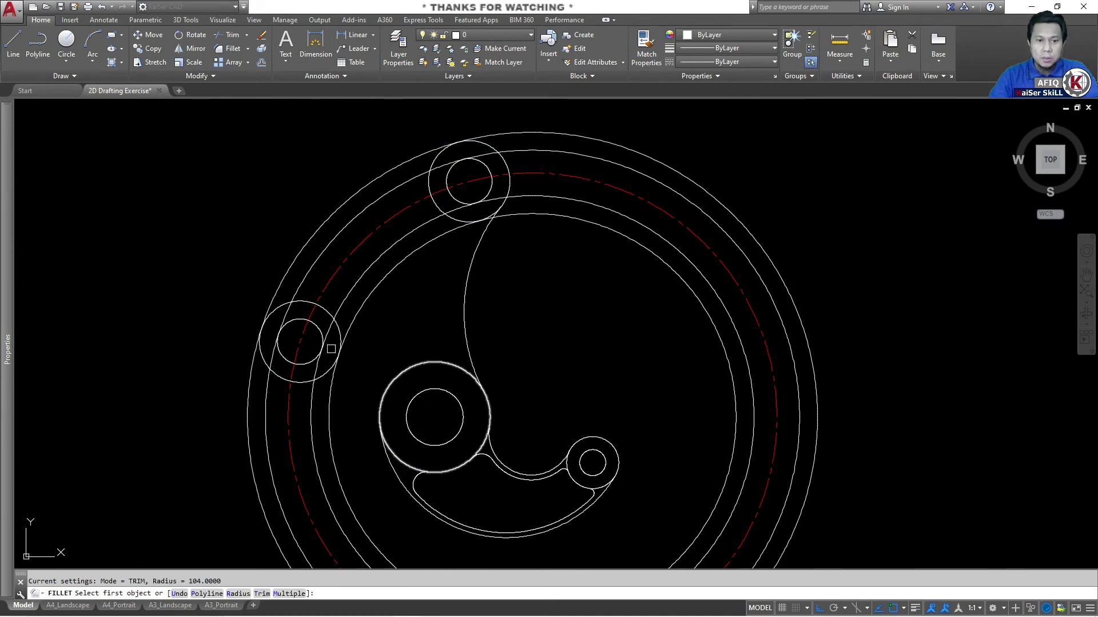
pyautogui.write('rst object or :')
pyautogui.press('Return')
pyautogui.write('20')
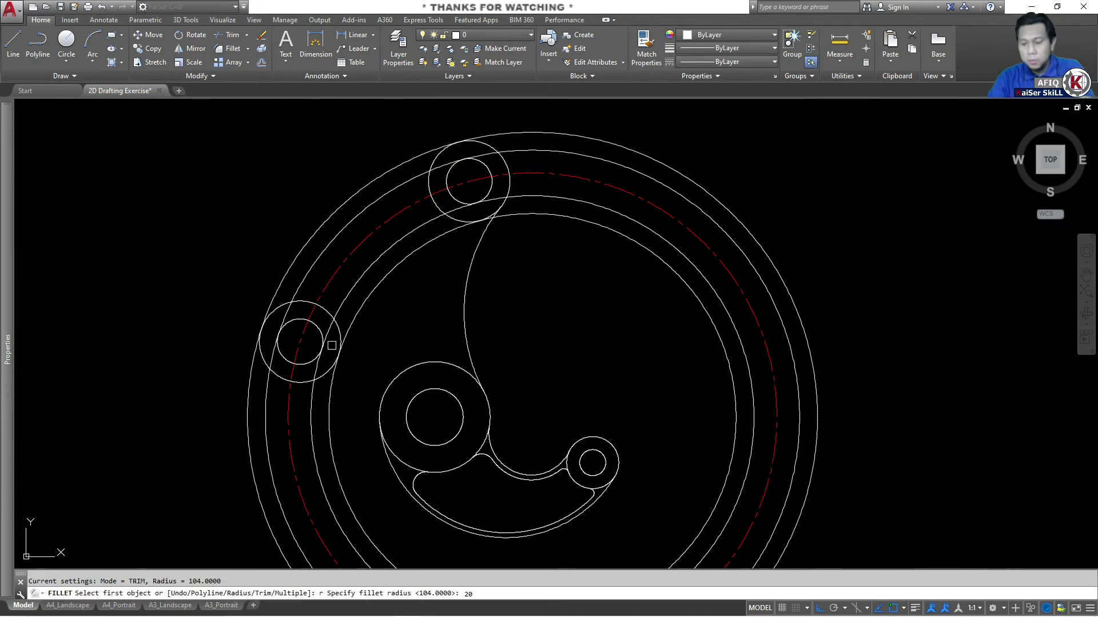
pyautogui.press('Return')
pyautogui.scroll(6, 332, 348)
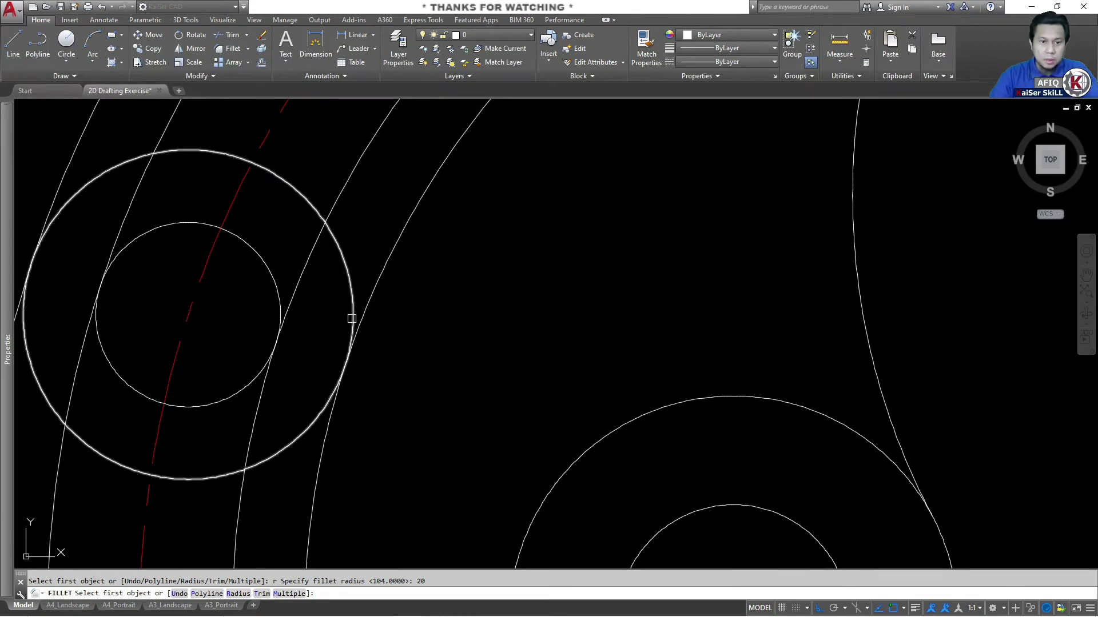
pyautogui.click(318, 416)
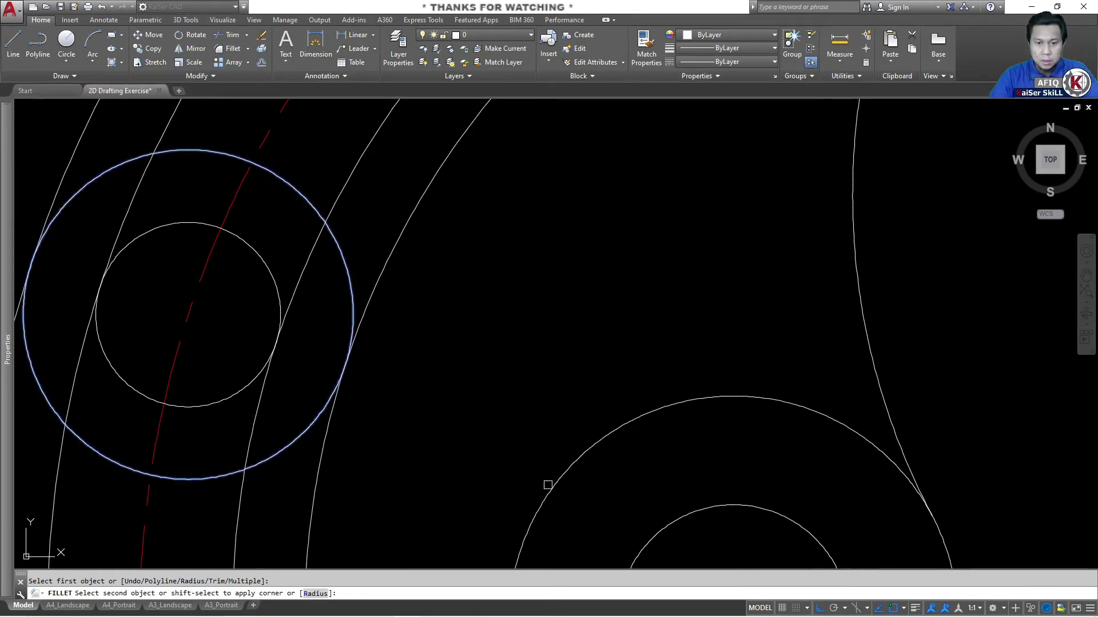
pyautogui.press('Escape')
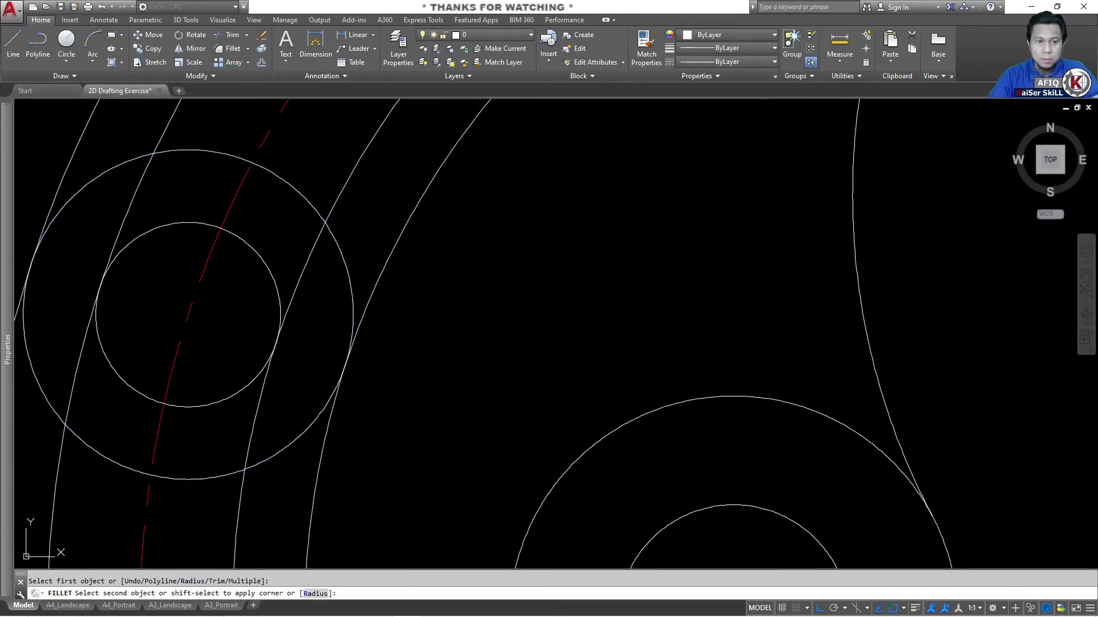
pyautogui.press('Return')
pyautogui.click(349, 297)
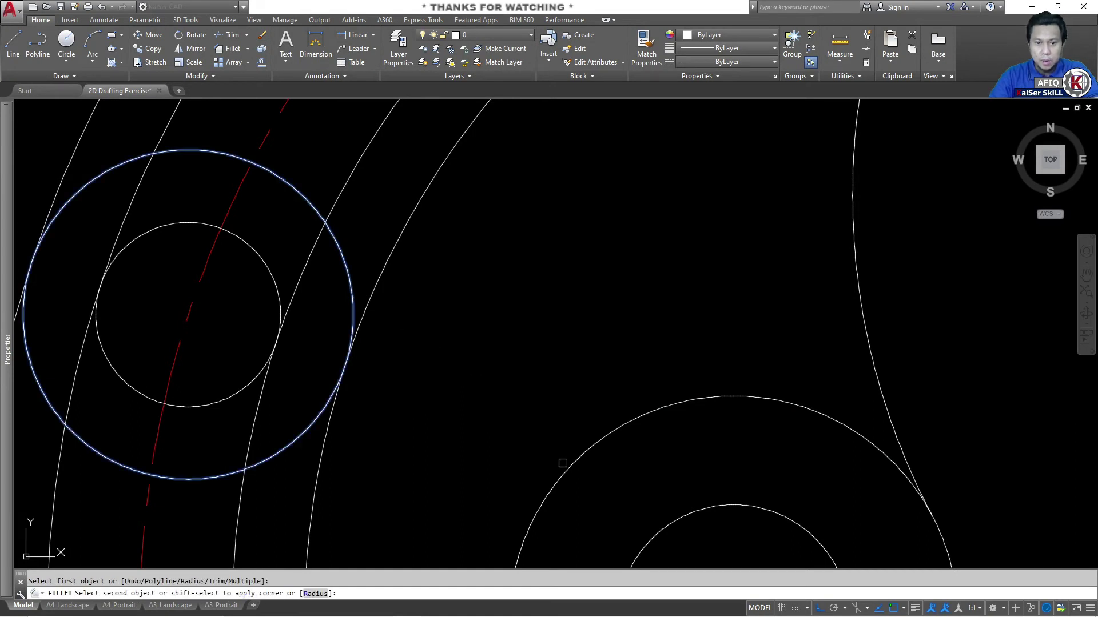
pyautogui.press('Escape')
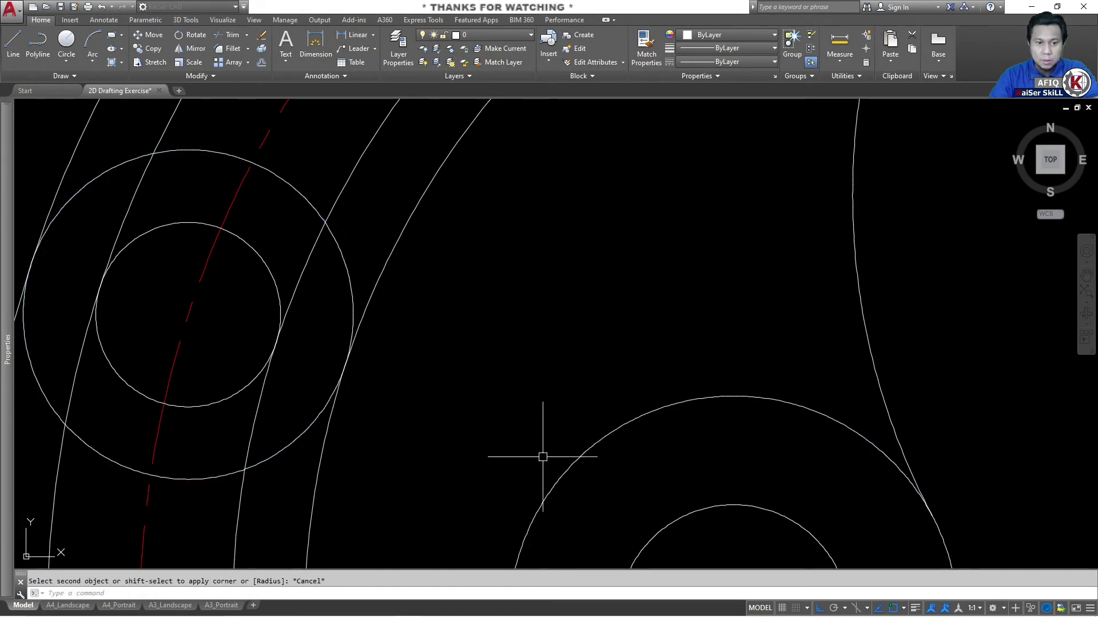
# Fillet the outer circle at the lower end of the curved slot to the large boss circle with radius 20
pyautogui.scroll(-4, 334, 356)
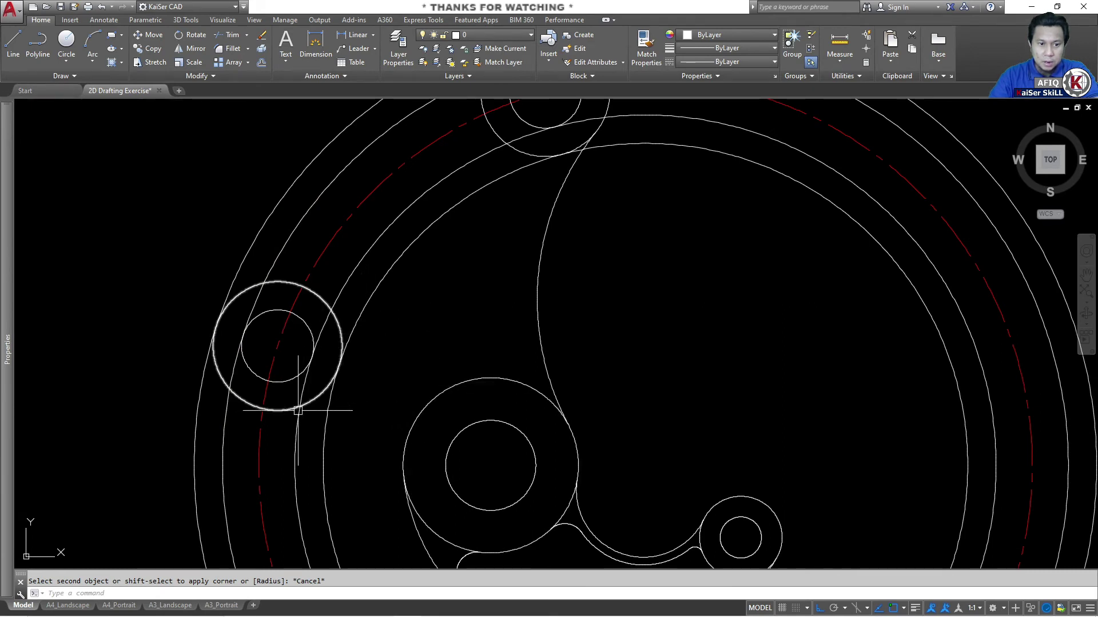
pyautogui.scroll(4, 299, 407)
pyautogui.press('space')
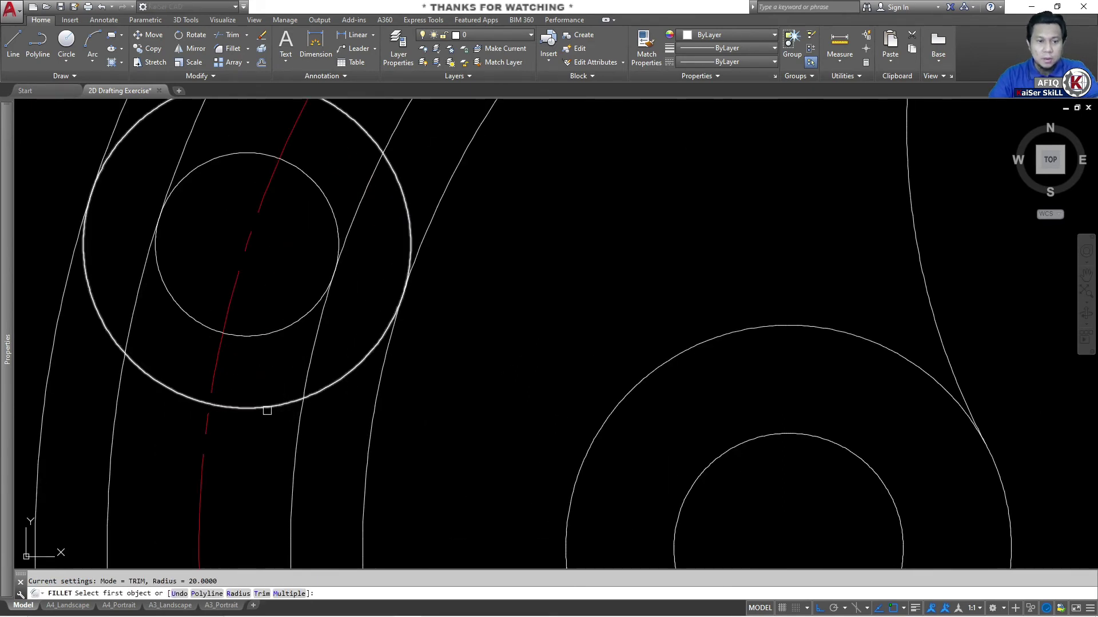
pyautogui.click(266, 408)
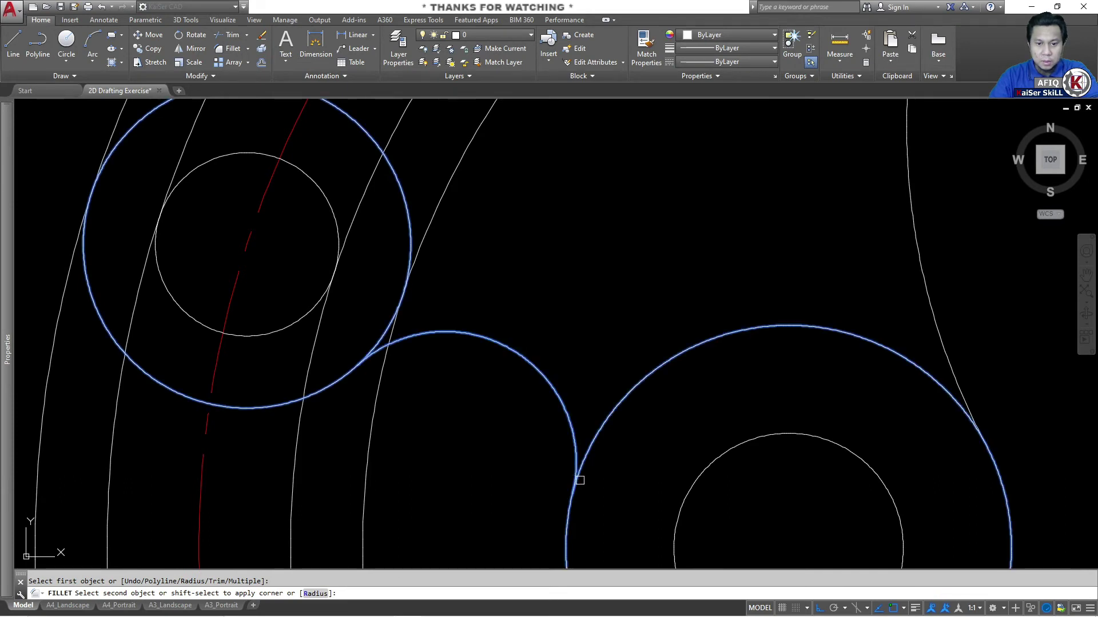
pyautogui.click(575, 466)
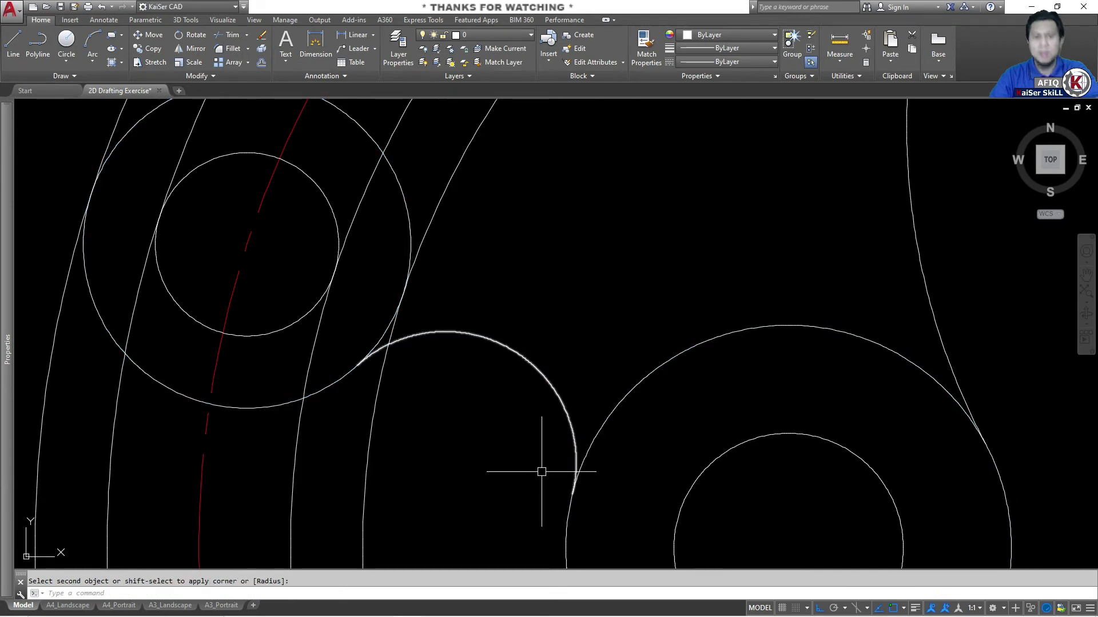
pyautogui.scroll(-3, 457, 389)
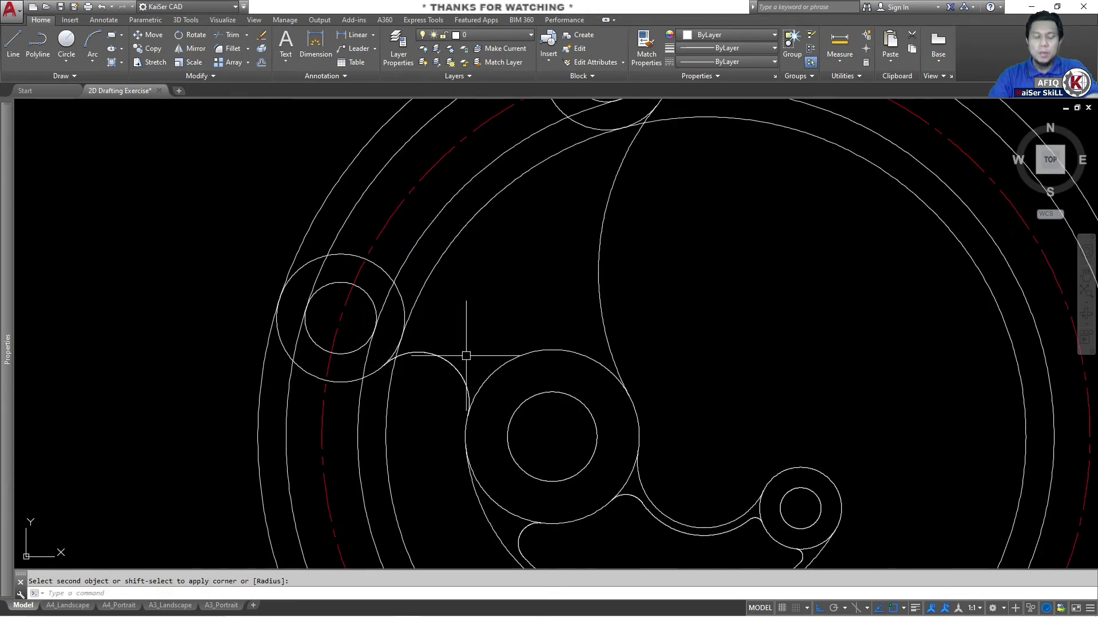
# Offset the radius-20 and radius-104 connecting arcs by 4 toward the area enclosed between the slot and the large boss
pyautogui.press('Escape')
pyautogui.write('o')
pyautogui.press('Return')
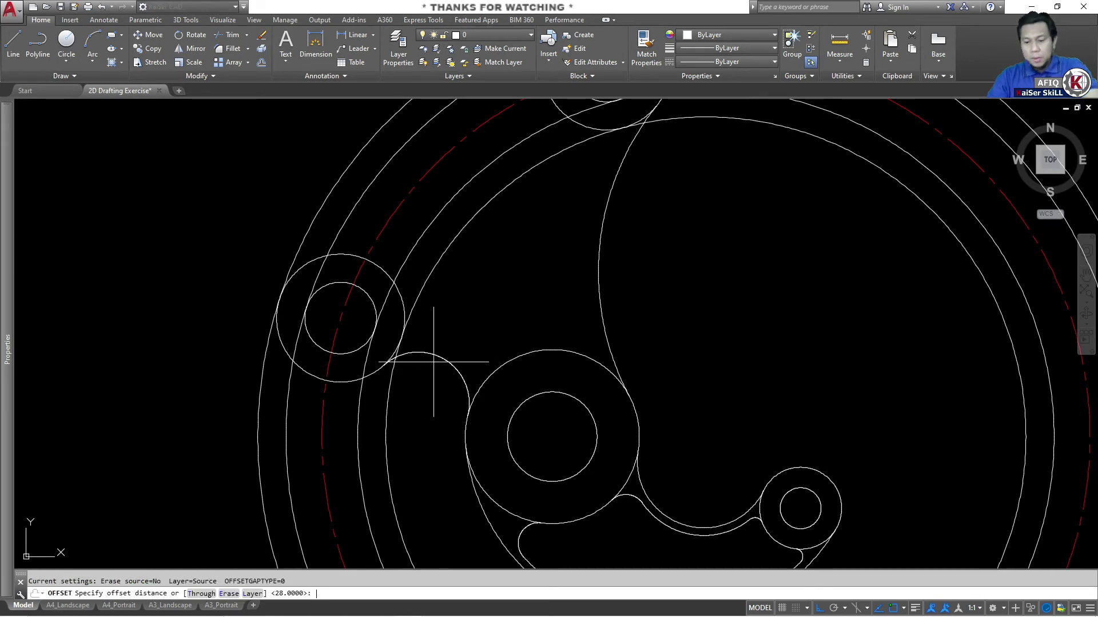
pyautogui.press('Return')
pyautogui.click(433, 357)
pyautogui.click(418, 403)
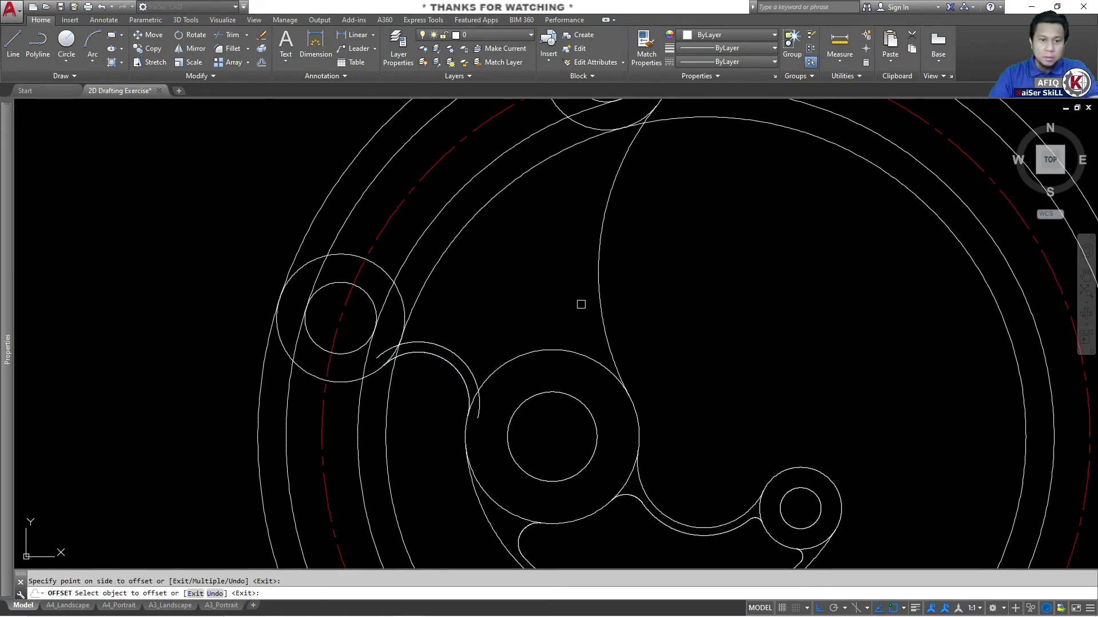
pyautogui.click(598, 299)
pyautogui.click(534, 305)
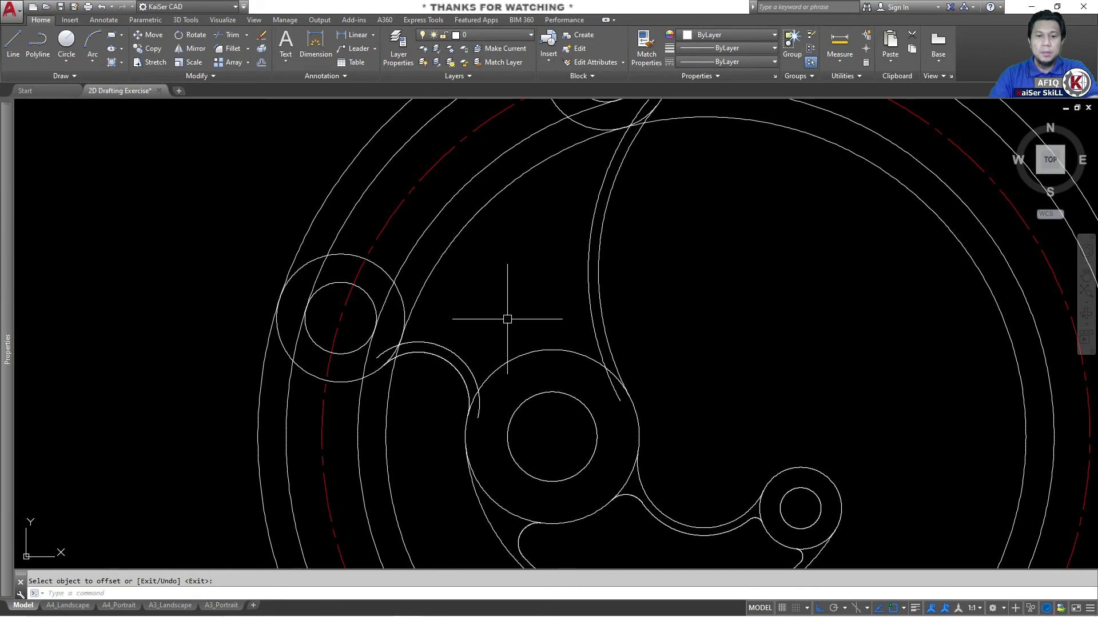
pyautogui.press('Escape')
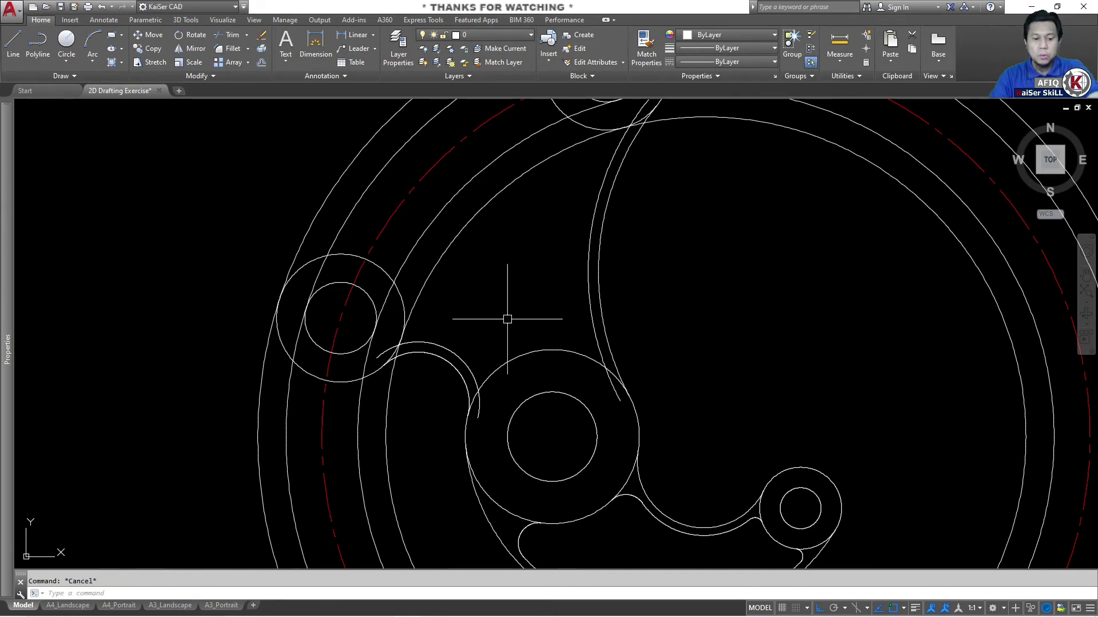
# Using multiple mode and radius 10, fillet the offset of the radius-20 arc to the innermost large circle and to the large boss
pyautogui.write('f')
pyautogui.press('Return')
pyautogui.write('r')
pyautogui.press('Return')
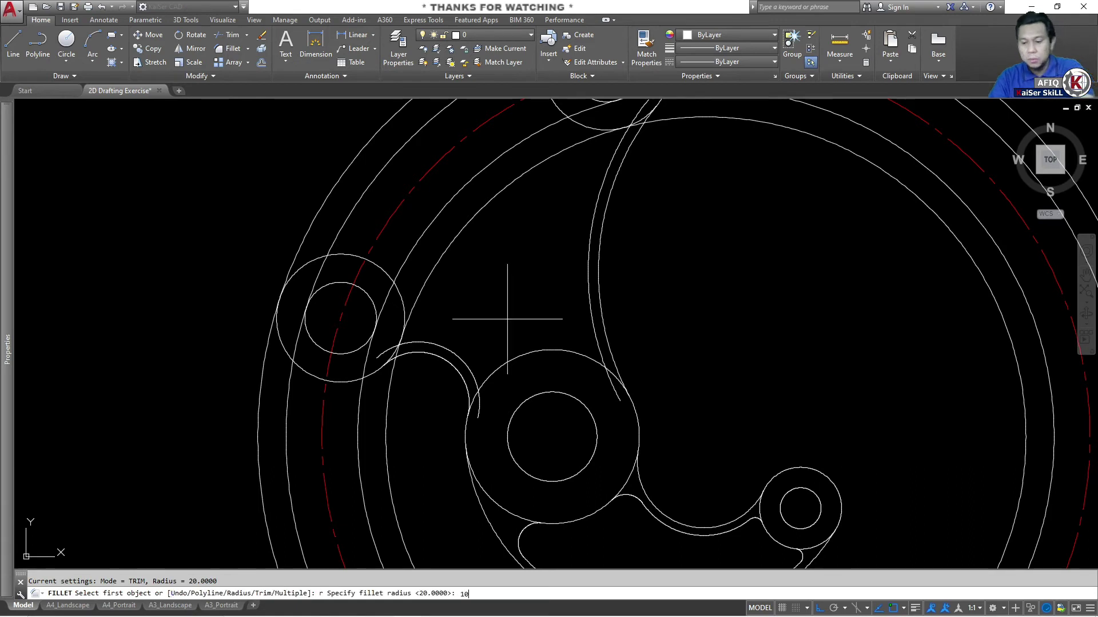
pyautogui.write('10')
pyautogui.press('Return')
pyautogui.press('Return')
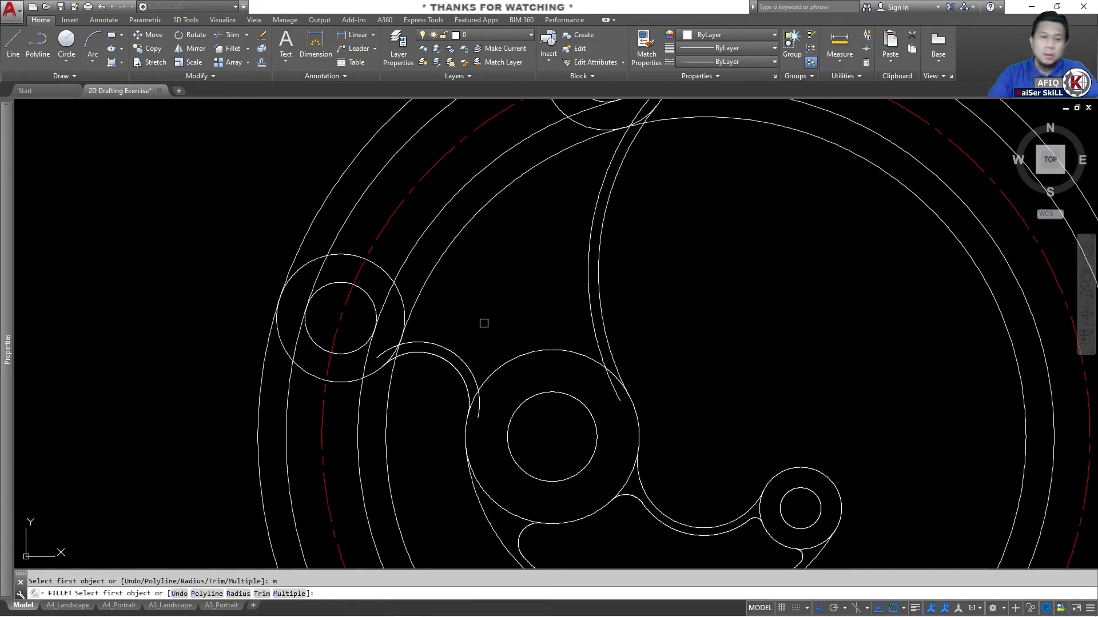
pyautogui.click(426, 343)
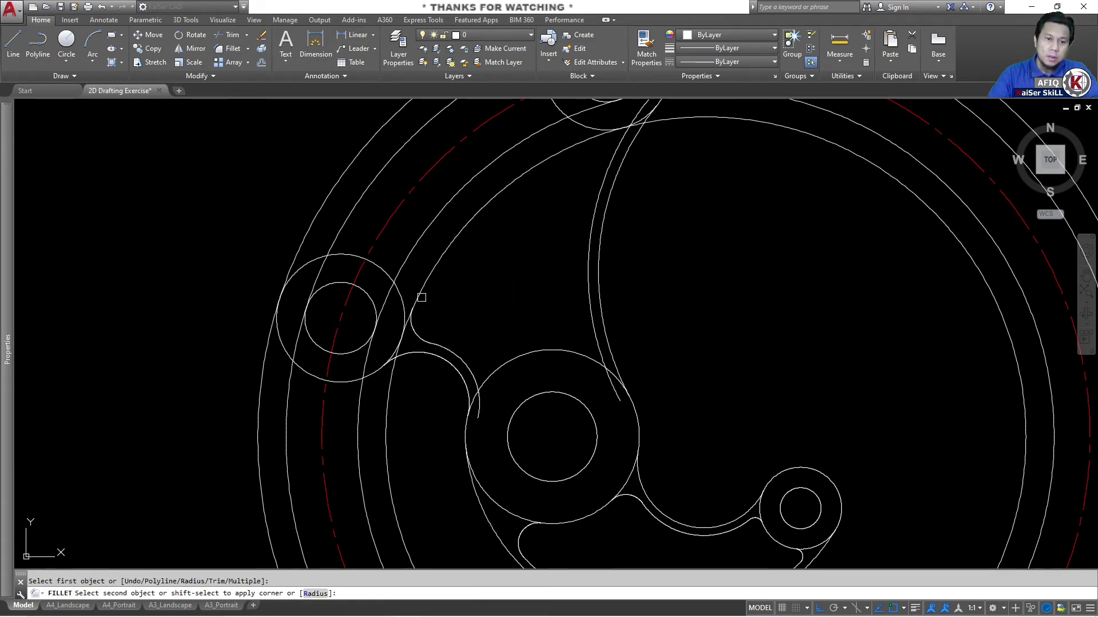
pyautogui.click(421, 299)
pyautogui.click(455, 352)
pyautogui.click(499, 365)
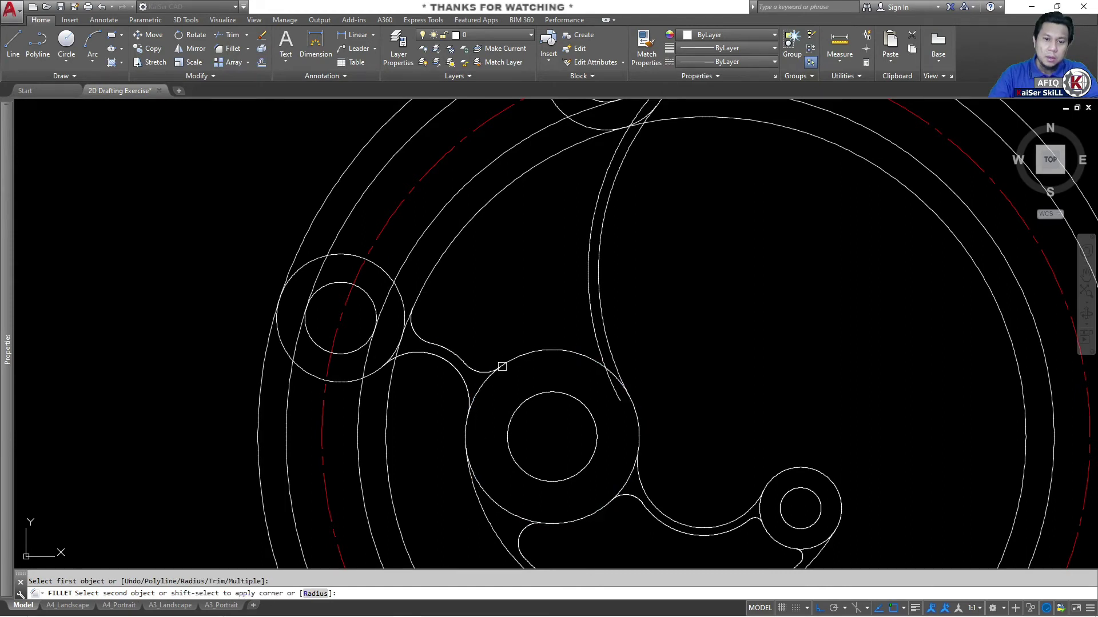
# Fillet the offset of the radius-104 arc to the large boss and to the innermost large circle with radius 10
pyautogui.click(593, 340)
pyautogui.click(580, 350)
pyautogui.click(595, 202)
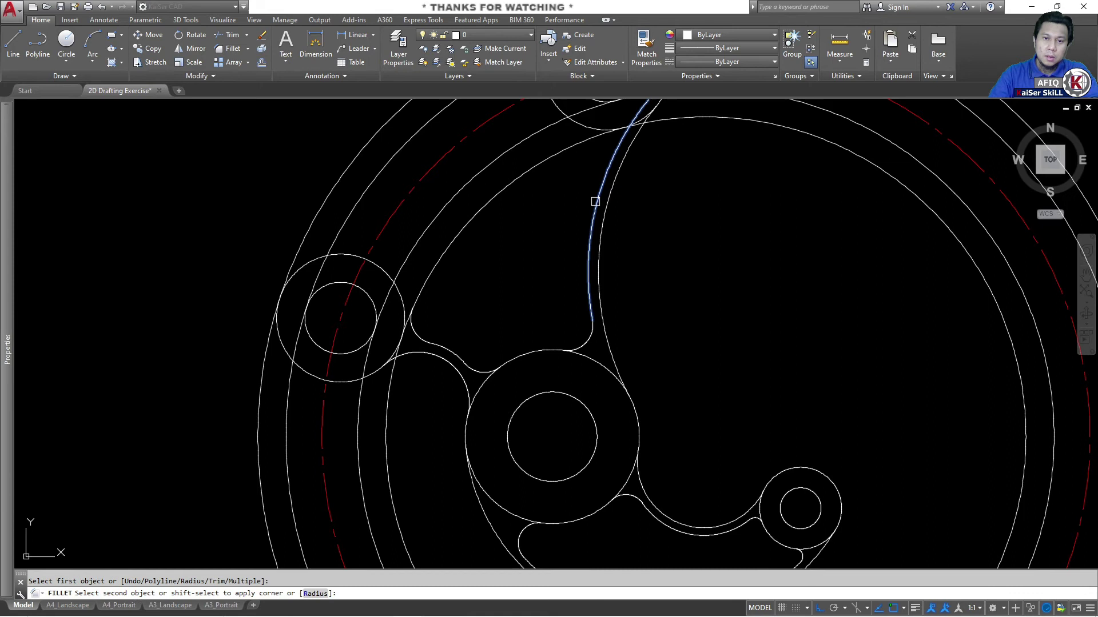
pyautogui.click(579, 156)
pyautogui.moveTo(573, 172); pyautogui.dragTo(660, 259, button='middle')
pyautogui.press('Escape')
# Trim the outermost and innermost large circles against the outer circles at both slot ends, leaving only the arcs between them
pyautogui.write('tr')
pyautogui.press('Return')
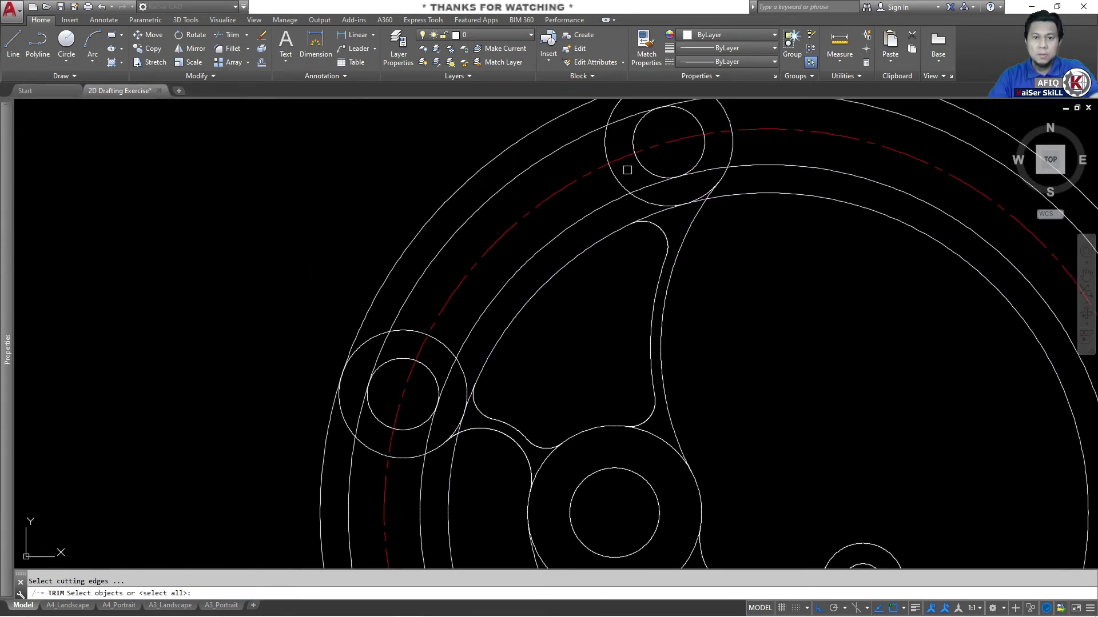
pyautogui.click(608, 153)
pyautogui.click(411, 330)
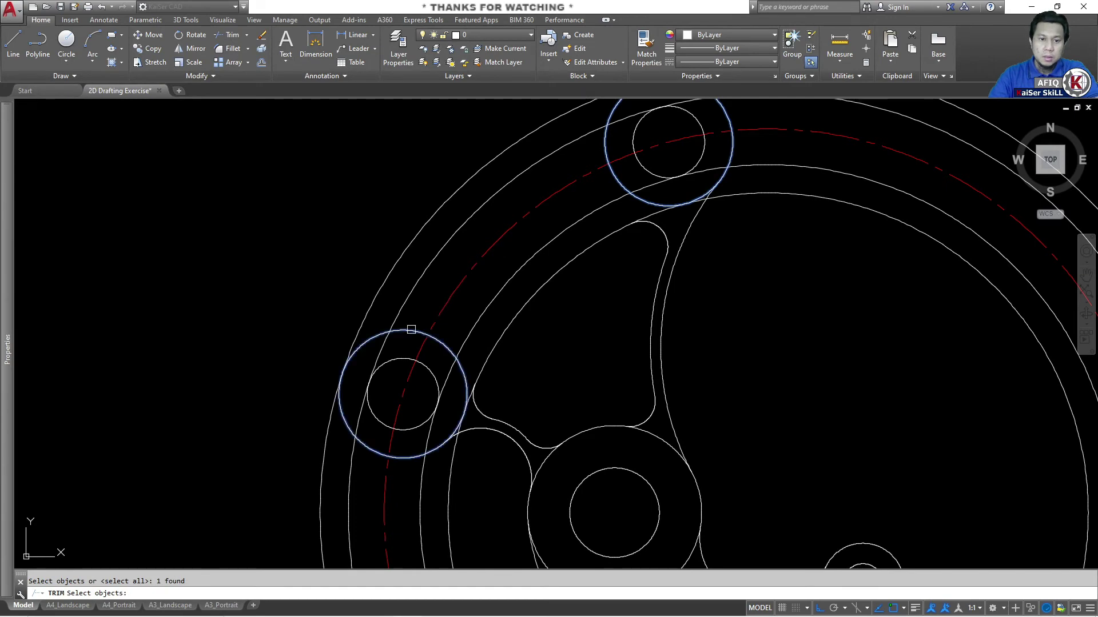
pyautogui.press('Return')
pyautogui.scroll(-3, 492, 251)
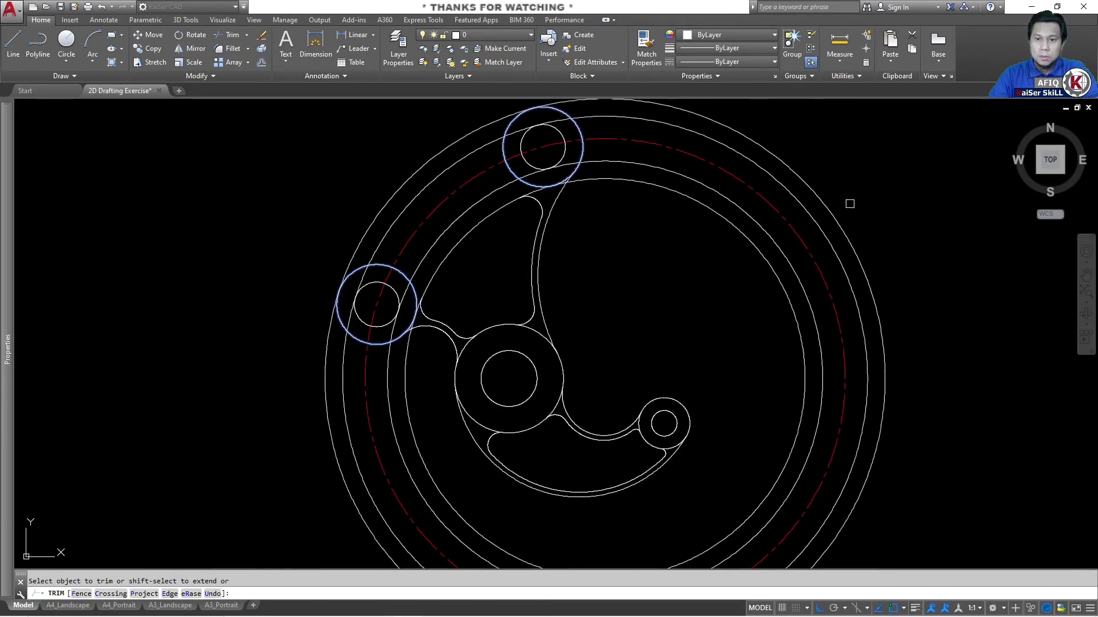
pyautogui.click(861, 199)
pyautogui.click(828, 219)
pyautogui.scroll(5, 775, 250)
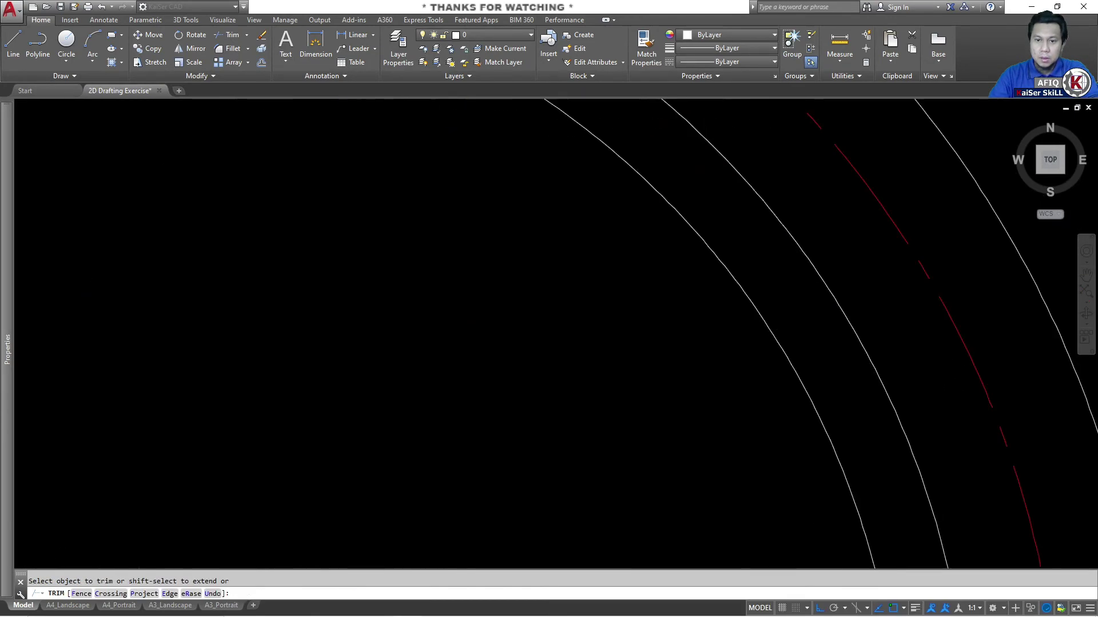
pyautogui.click(771, 246)
pyautogui.click(666, 302)
pyautogui.scroll(-4, 646, 306)
pyautogui.press('Return')
# Trim the radius-164 circle and its 28 offset against the small circles at both slot ends, leaving only the slot arcs
pyautogui.moveTo(621, 301); pyautogui.dragTo(707, 316, button='middle')
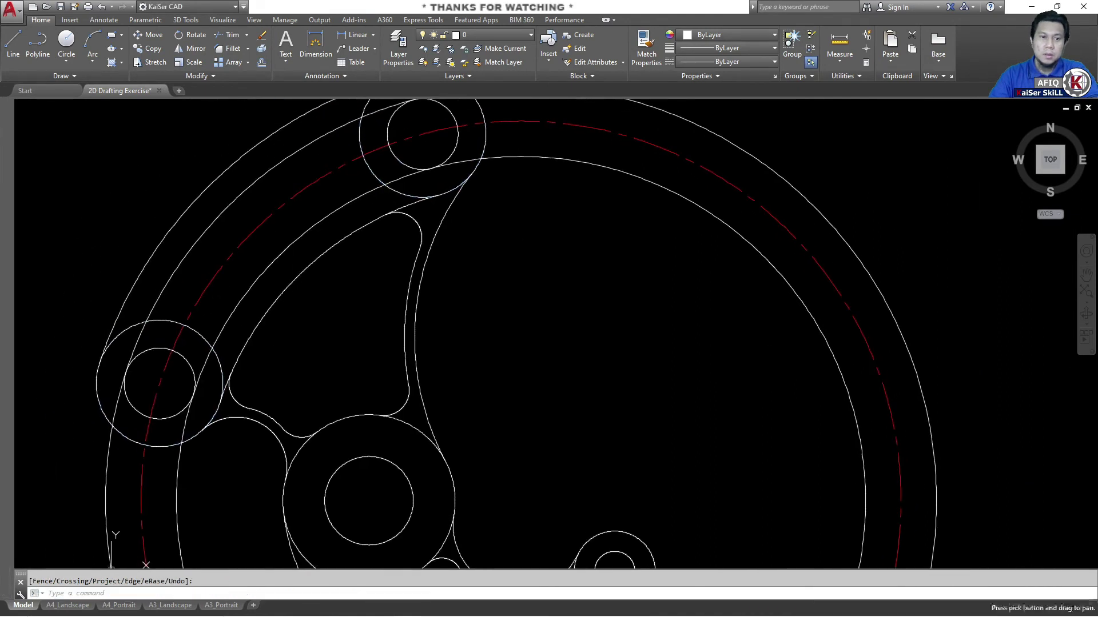
pyautogui.press('Return')
pyautogui.click(405, 165)
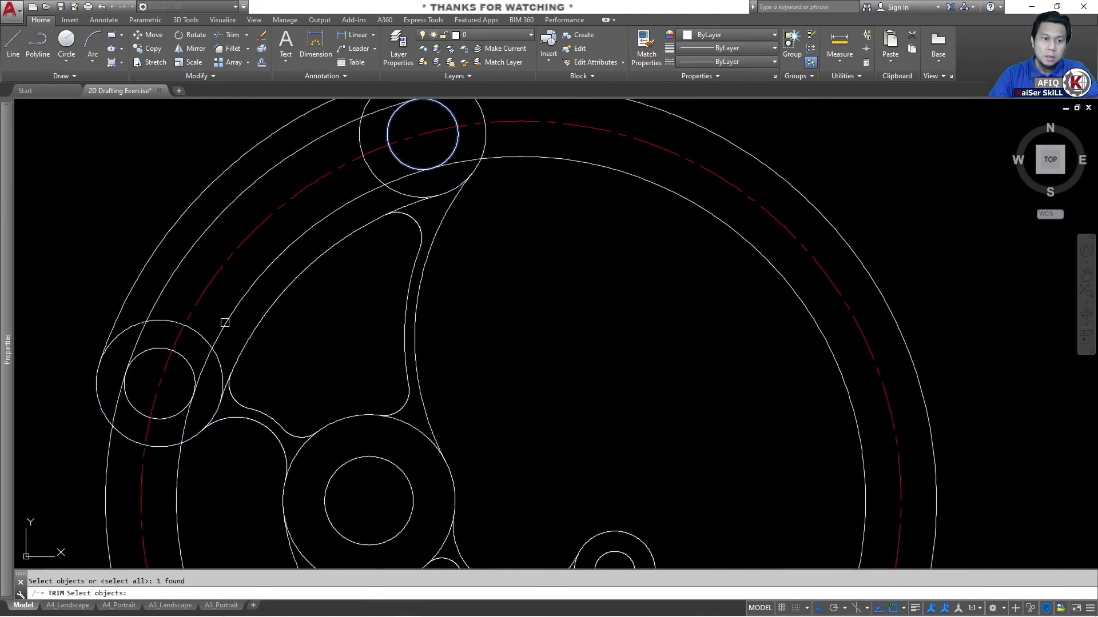
pyautogui.click(184, 356)
pyautogui.press('Return')
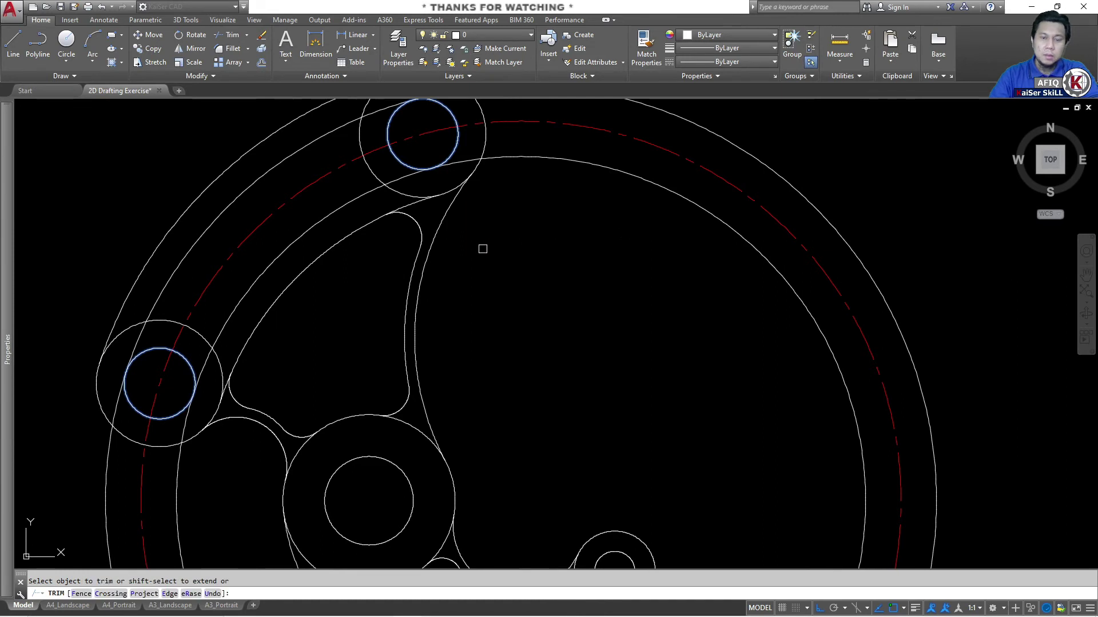
pyautogui.click(841, 170)
pyautogui.click(796, 199)
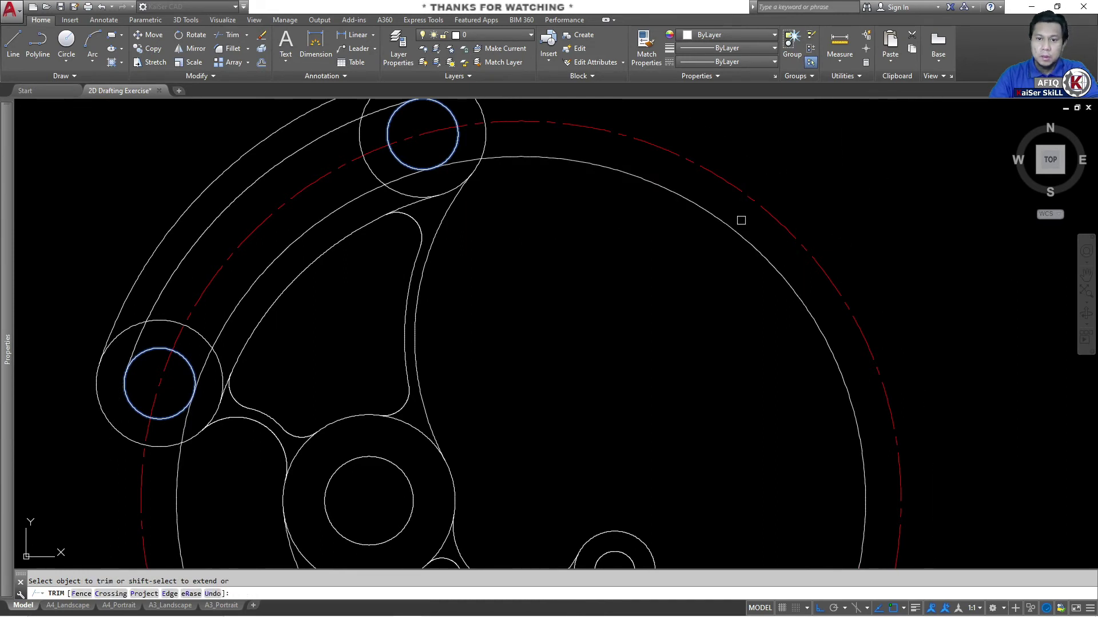
pyautogui.click(687, 255)
pyautogui.click(664, 186)
pyautogui.press('Return')
pyautogui.scroll(-2, 796, 201)
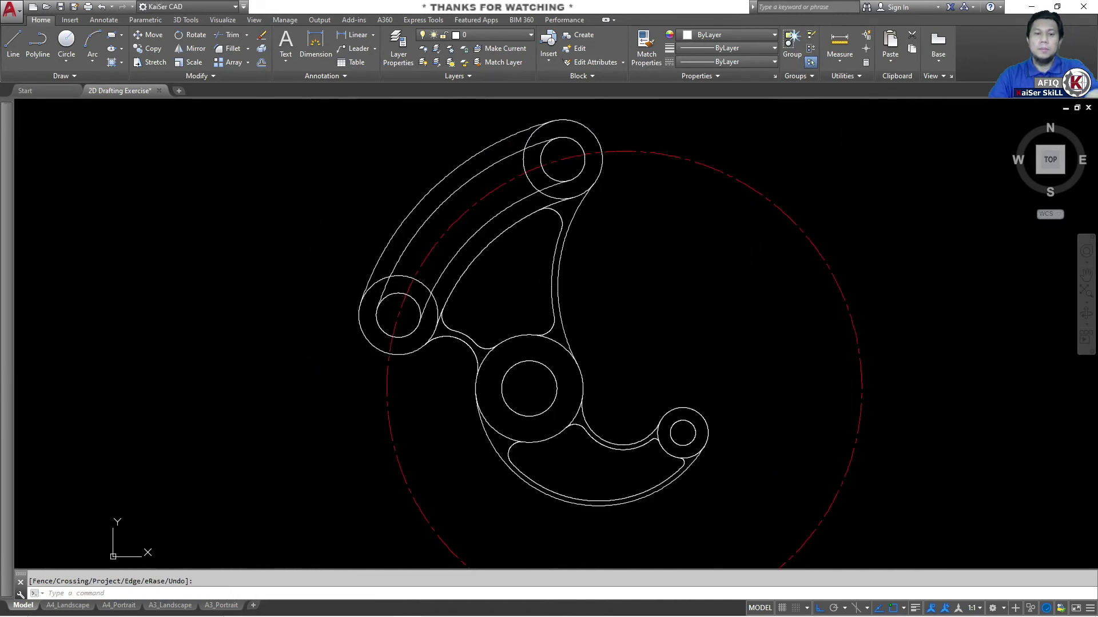
pyautogui.press('Escape')
pyautogui.scroll(4, 532, 163)
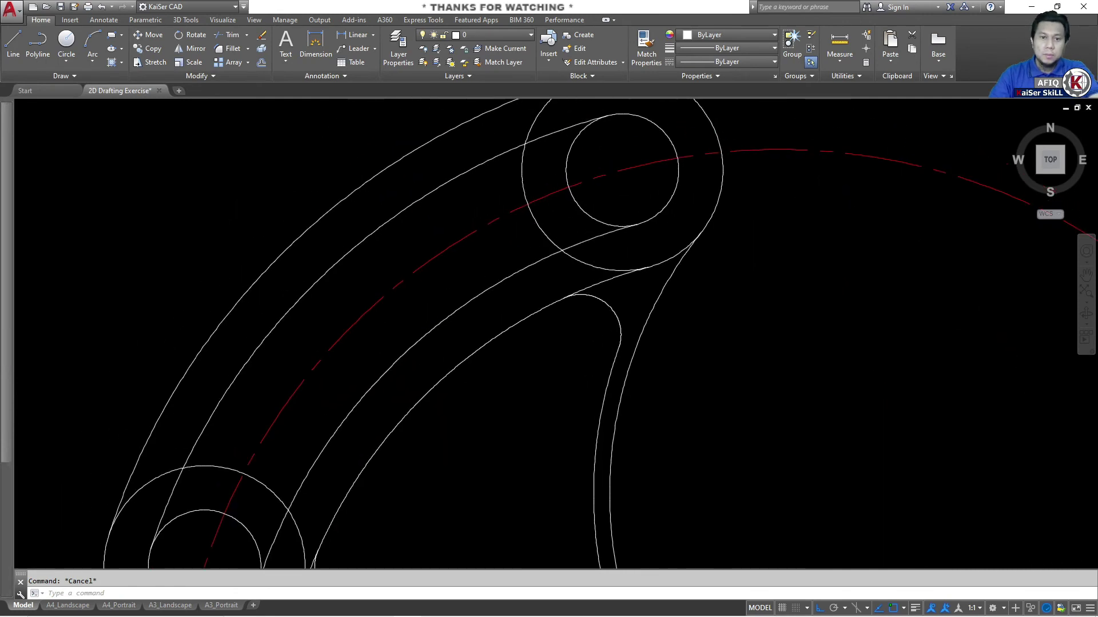
# Trim the outer circles at both slot ends against the outermost and innermost arcs, leaving only the rounded ends of the slot's outer profile
pyautogui.write('tr')
pyautogui.press('Return')
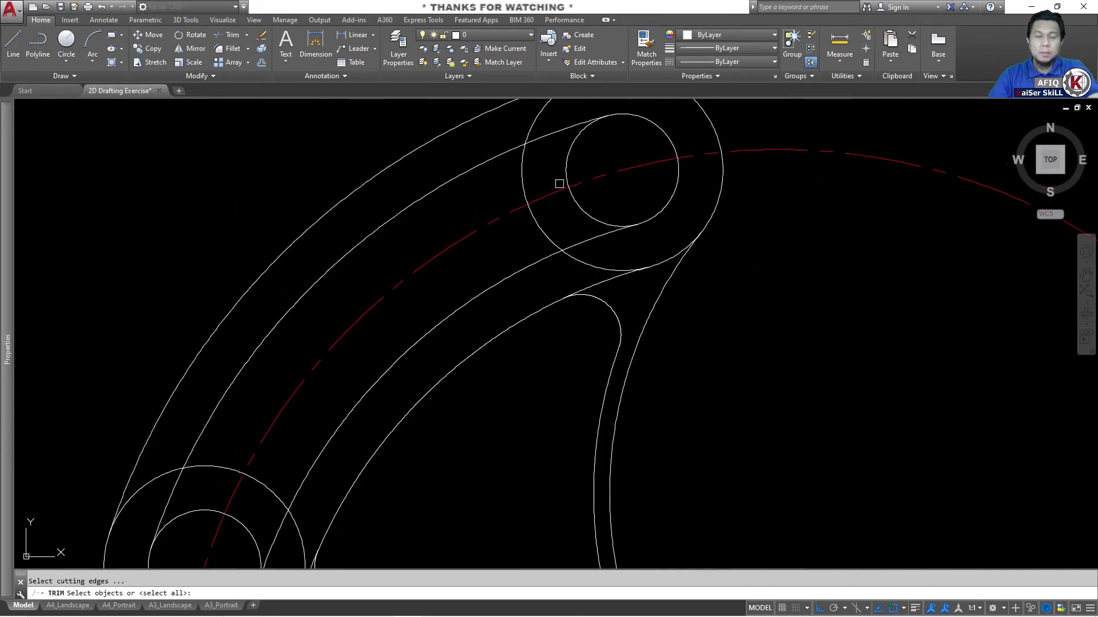
pyautogui.click(443, 158)
pyautogui.click(391, 139)
pyautogui.click(520, 354)
pyautogui.click(485, 325)
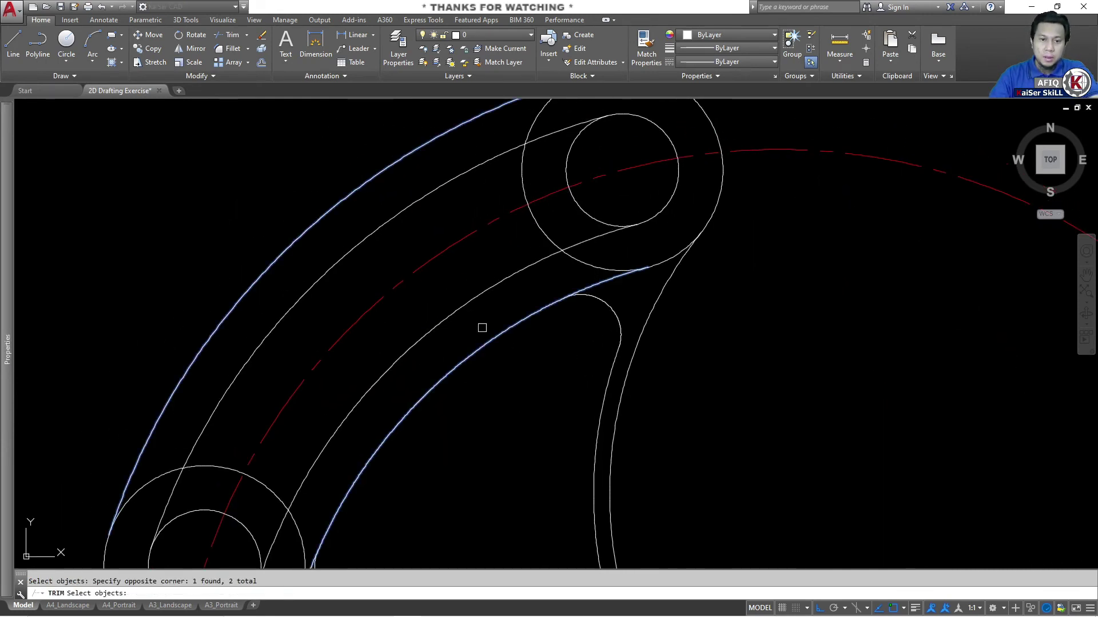
pyautogui.press('Return')
pyautogui.moveTo(497, 260); pyautogui.dragTo(624, 191, button='middle')
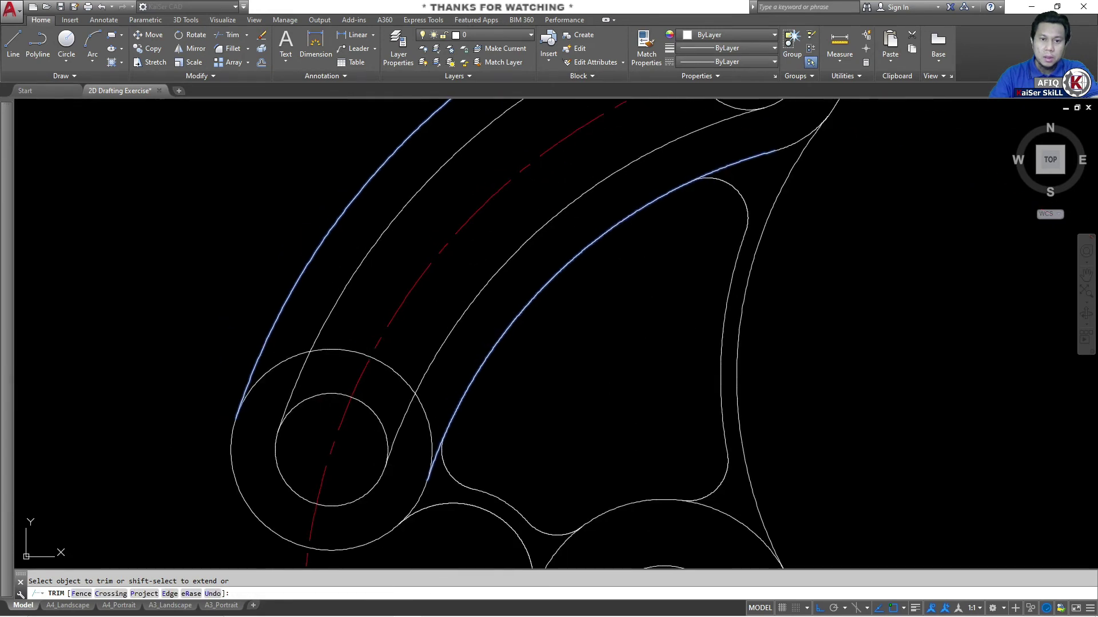
pyautogui.click(394, 372)
pyautogui.click(387, 359)
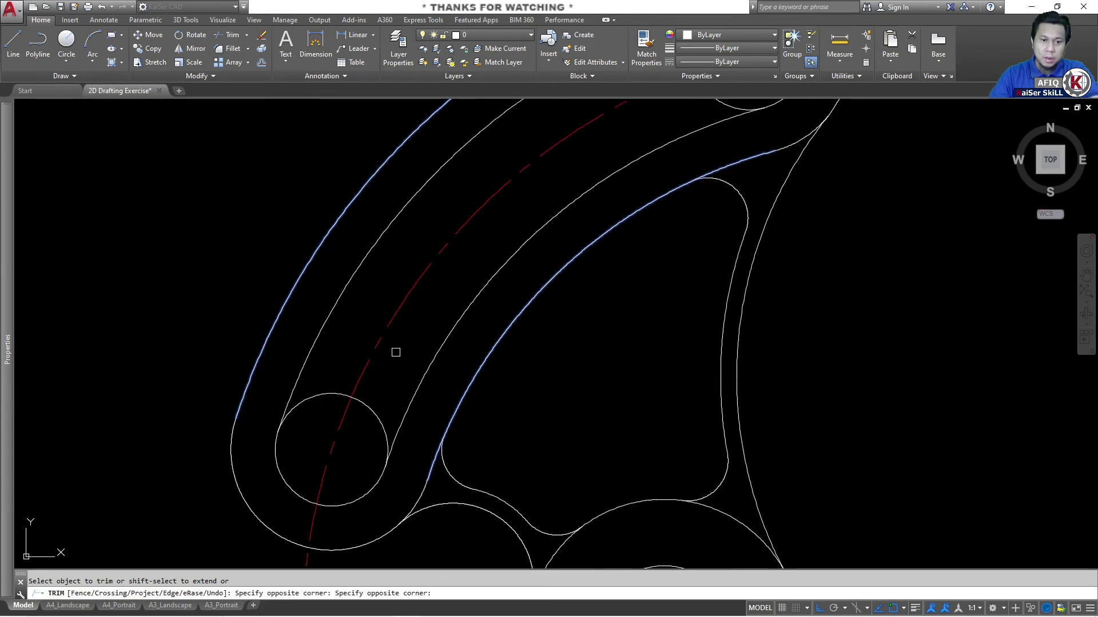
pyautogui.press('Return')
# Trim the small circles at both slot ends against the two slot arcs, leaving only the rounded ends of the inner slot
pyautogui.press('Return')
pyautogui.click(448, 366)
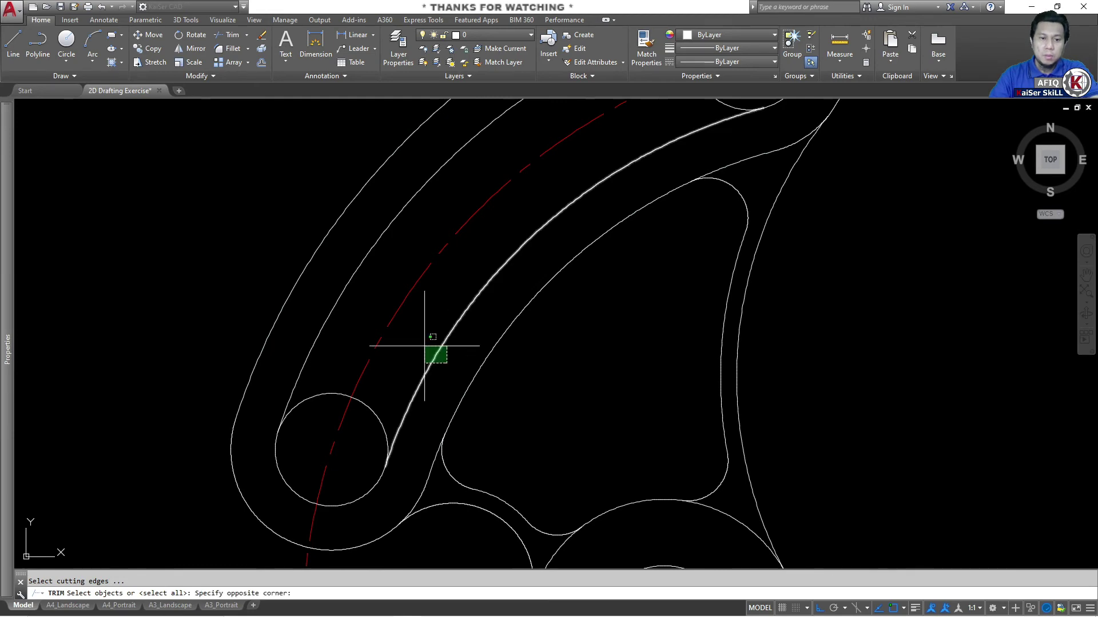
pyautogui.click(423, 342)
pyautogui.click(375, 306)
pyautogui.click(344, 282)
pyautogui.press('Return')
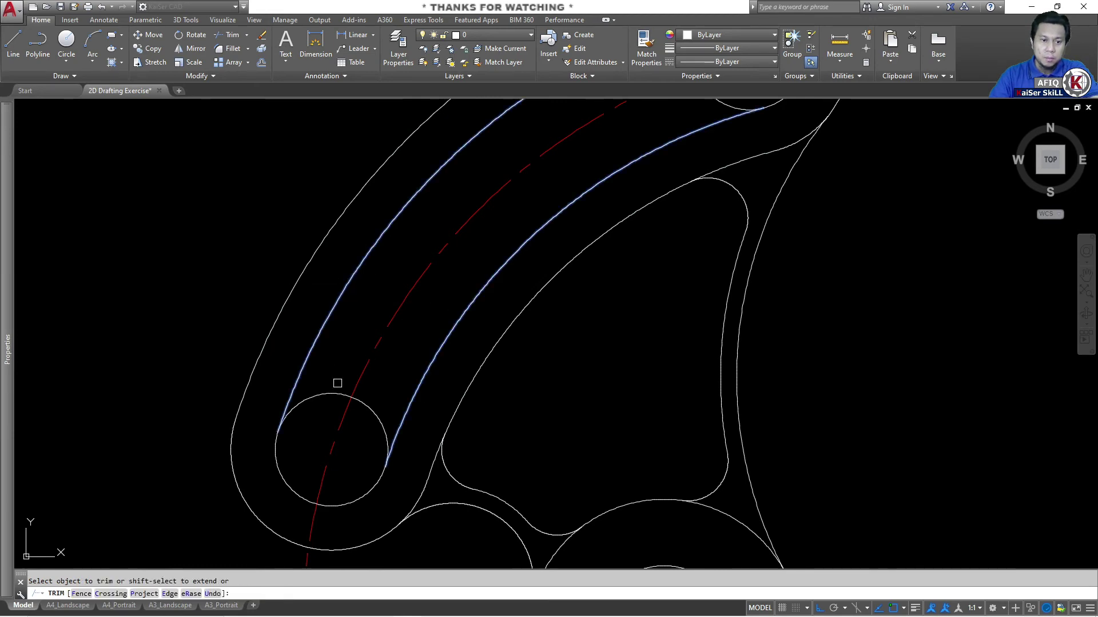
pyautogui.click(338, 383)
pyautogui.click(323, 408)
pyautogui.scroll(-2, 371, 359)
pyautogui.scroll(4, 572, 177)
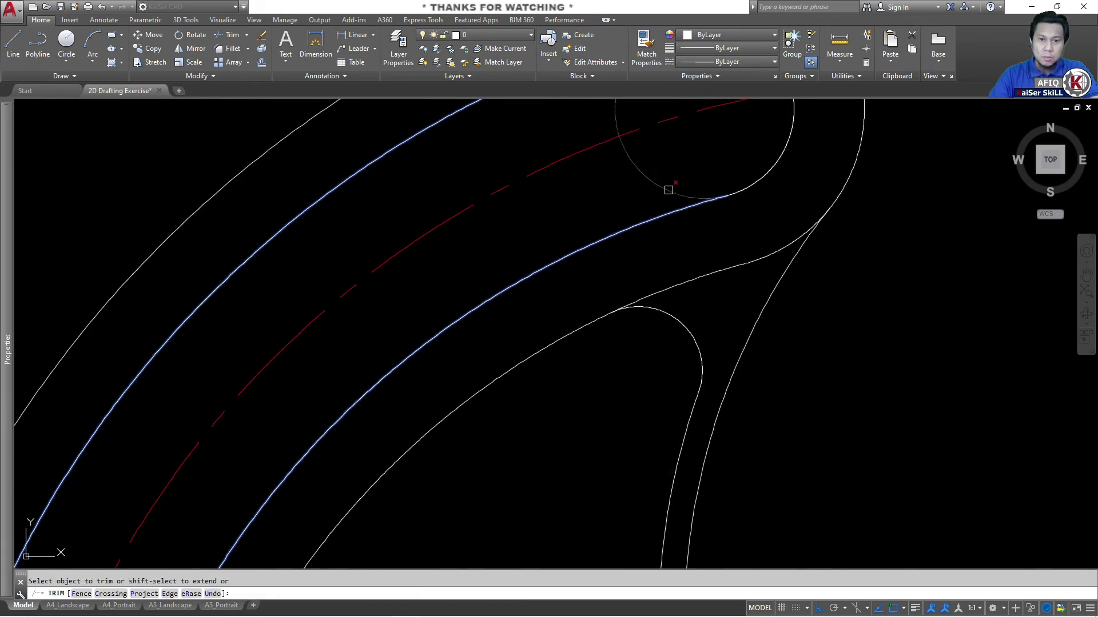
pyautogui.click(671, 175)
pyautogui.click(638, 187)
pyautogui.press('Return')
pyautogui.press('Escape')
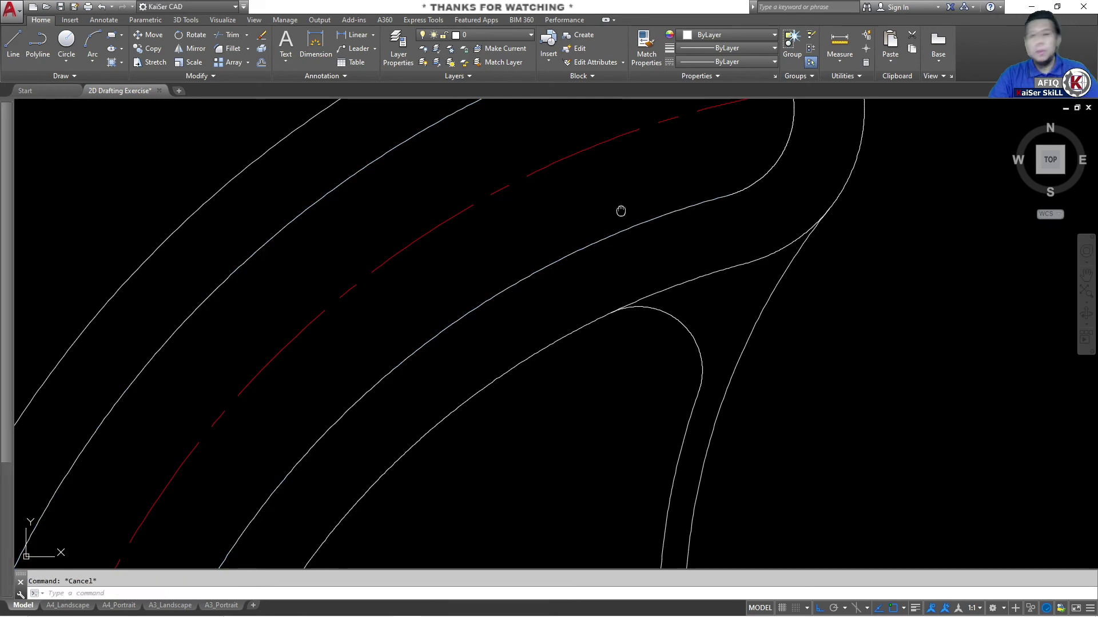
pyautogui.scroll(-5, 619, 211)
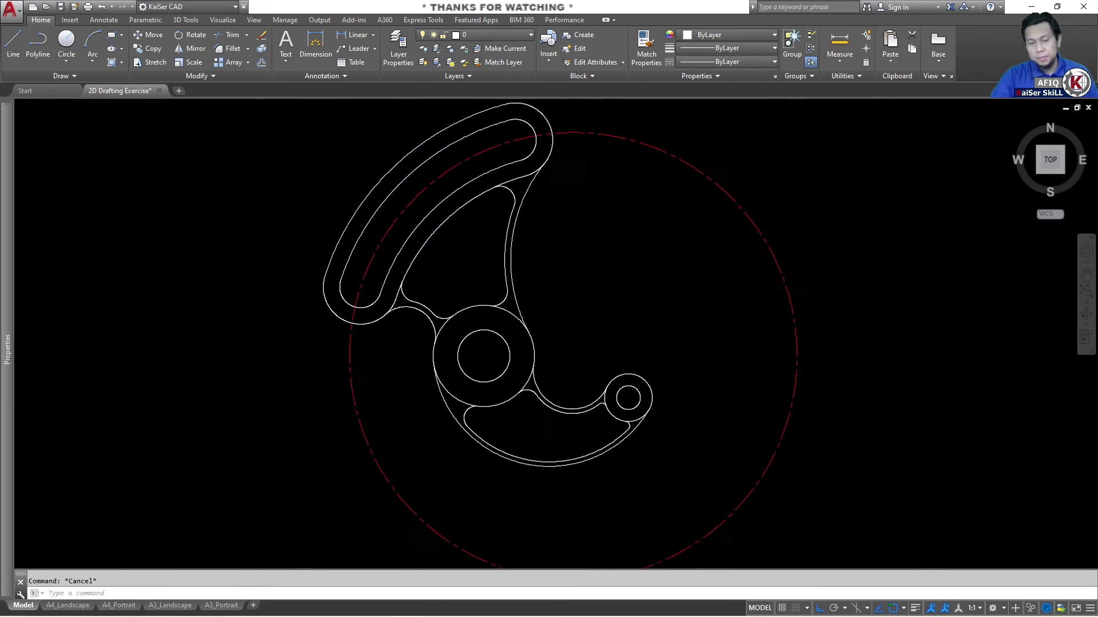
pyautogui.middleClick(617, 213)
pyautogui.middleClick(618, 213)
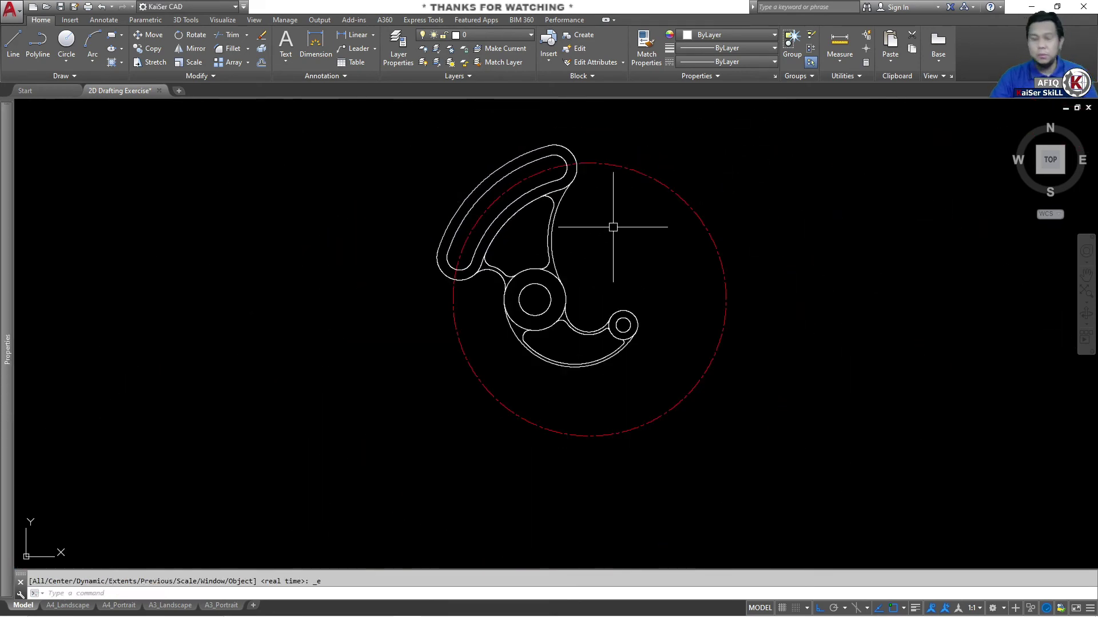
pyautogui.scroll(2, 617, 217)
pyautogui.click(797, 156)
pyautogui.click(708, 208)
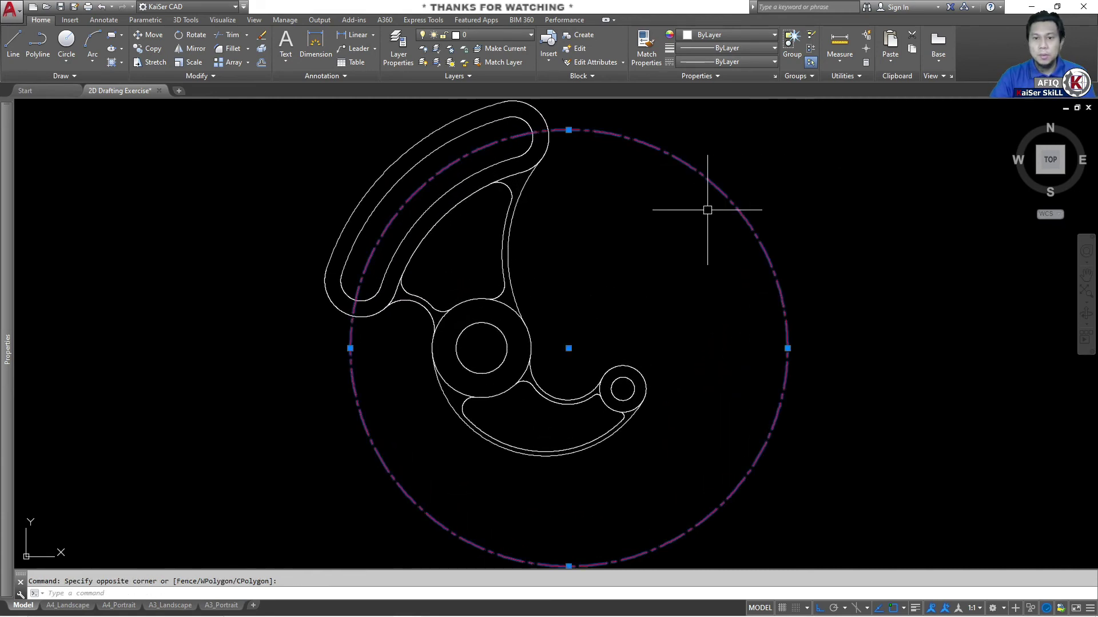
pyautogui.rightClick(694, 213)
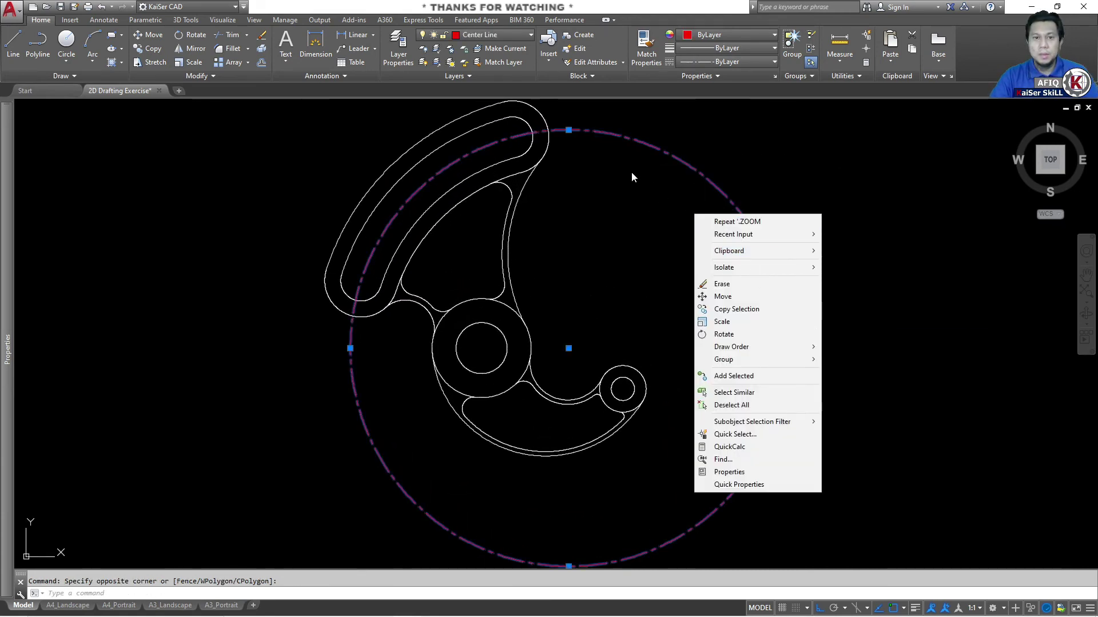
pyautogui.press('Escape')
pyautogui.press('Escape')
# Trim the red centre-line circle outside the slotted arm, keeping only the arc that runs through the slot
pyautogui.write('tr')
pyautogui.press('Return')
pyautogui.press('Return')
pyautogui.click(749, 148)
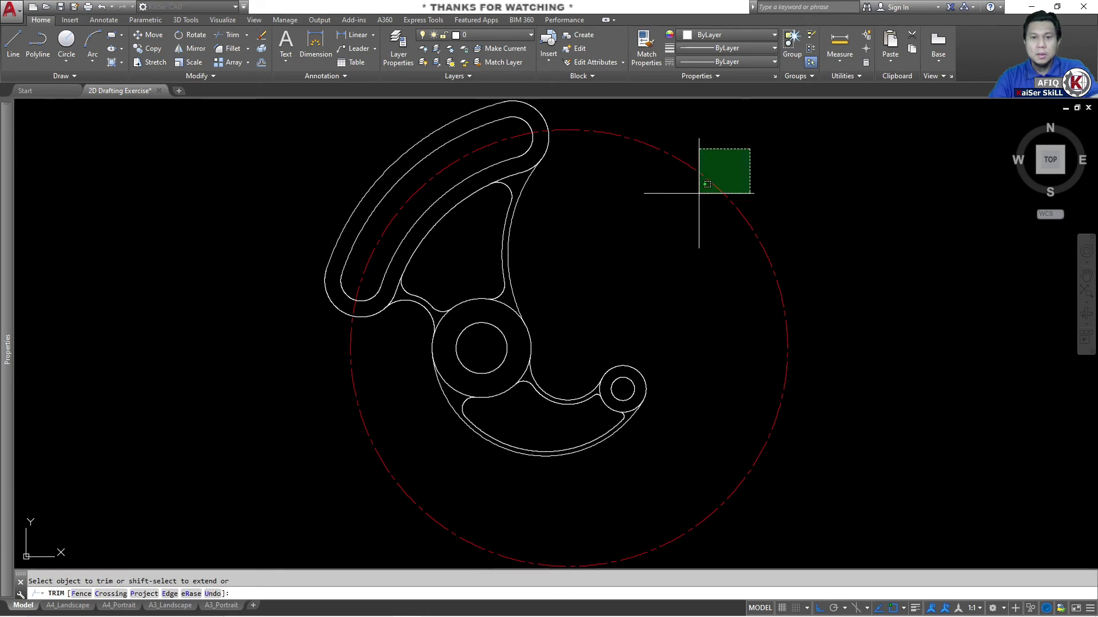
pyautogui.click(699, 193)
pyautogui.press('Return')
pyautogui.middleClick(669, 223)
pyautogui.middleClick(669, 223)
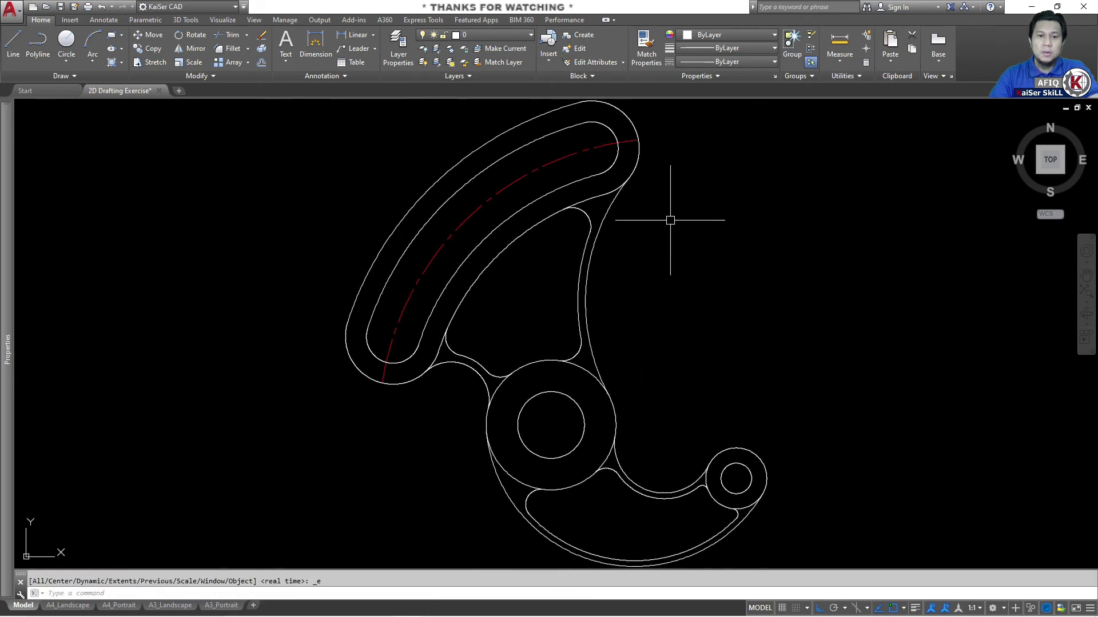
# Check the keyway dimensions in the PDF in Adobe Reader and draw a horizontal line 40 long rightward from the bore circle's left quadrant
pyautogui.scroll(2, 591, 320)
pyautogui.scroll(3, 565, 340)
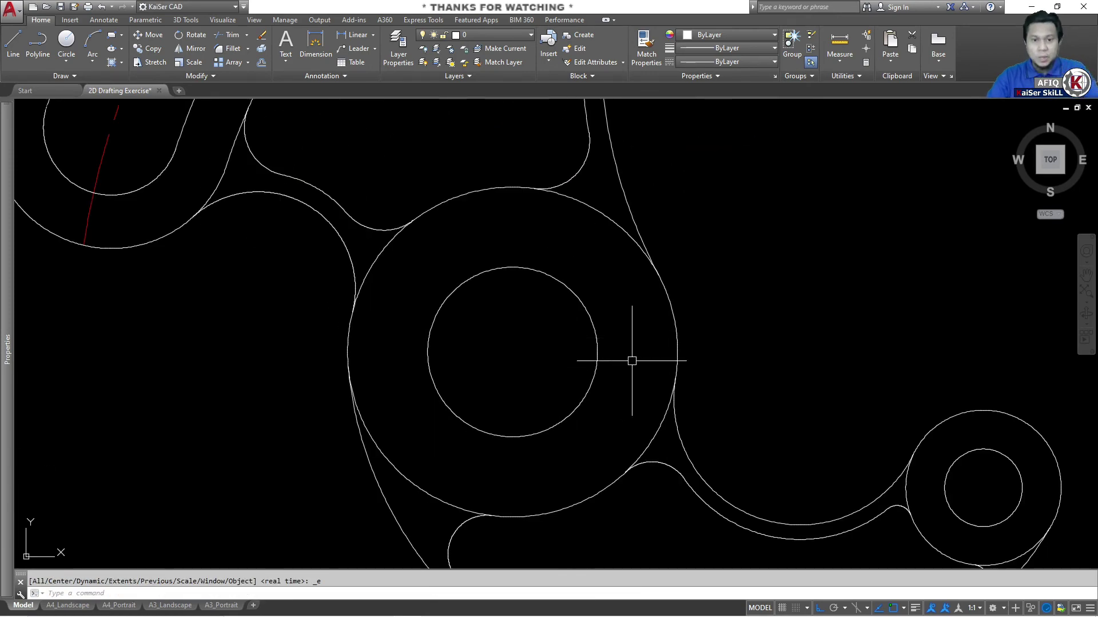
pyautogui.hotkey('alt', 'Tab')
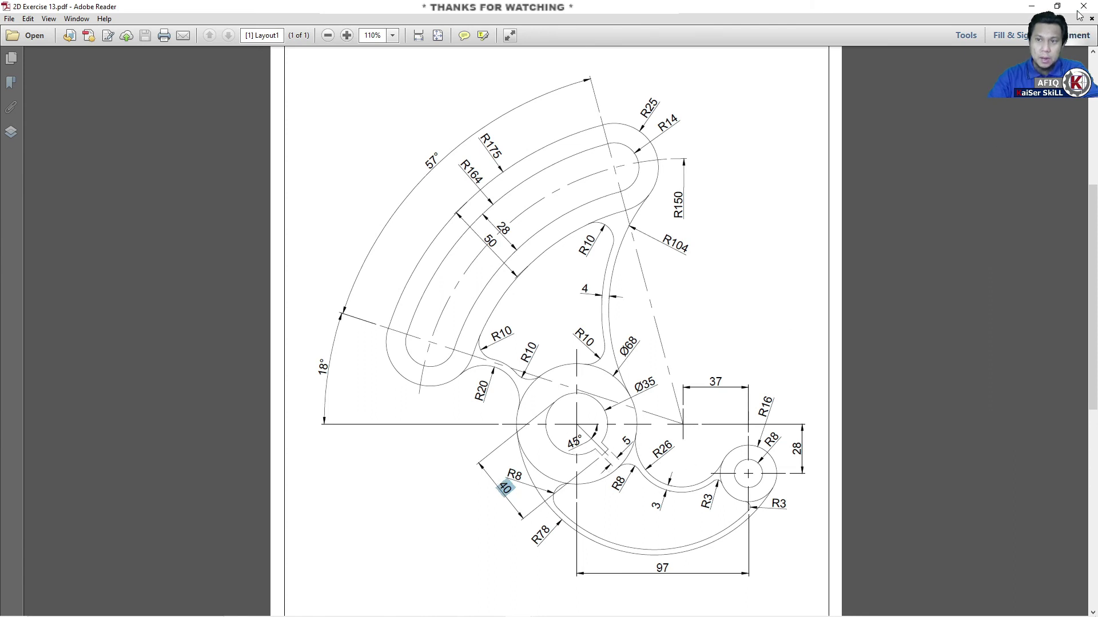
pyautogui.click(1029, 6)
pyautogui.press('Escape')
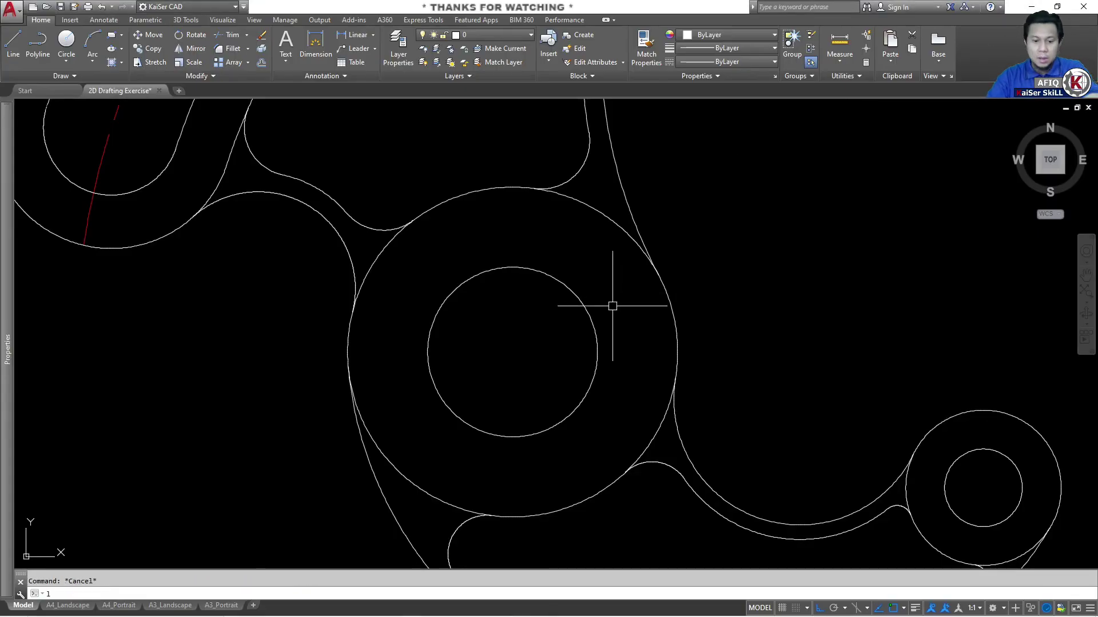
pyautogui.write('1')
pyautogui.press('Return')
pyautogui.keyDown('shift'); pyautogui.rightClick(475, 349); pyautogui.keyUp('shift')
pyautogui.click(503, 229)
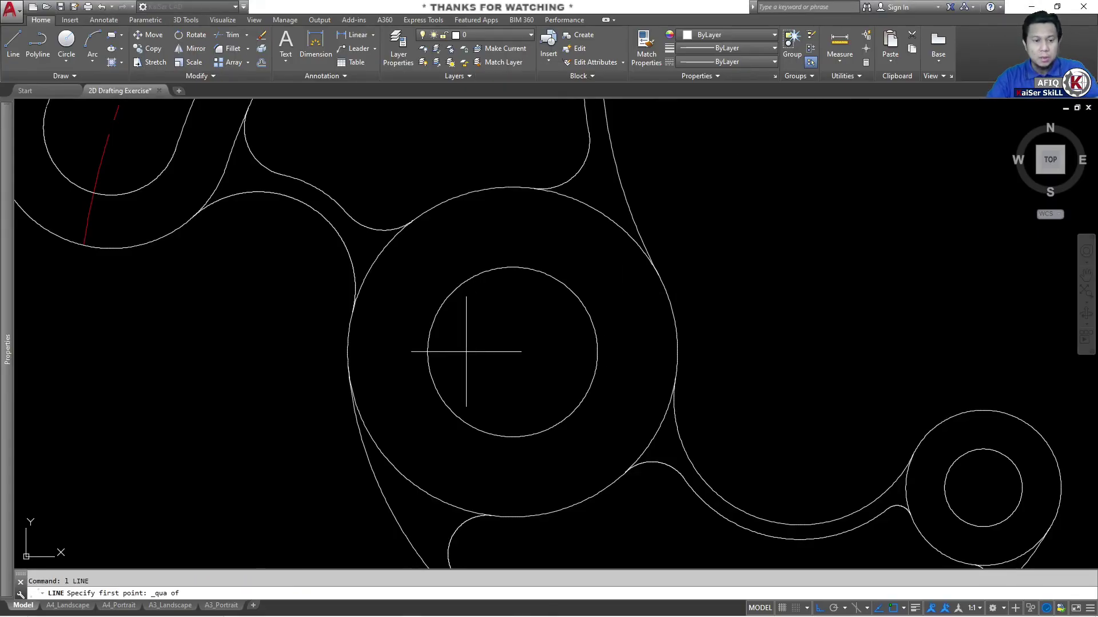
pyautogui.click(427, 353)
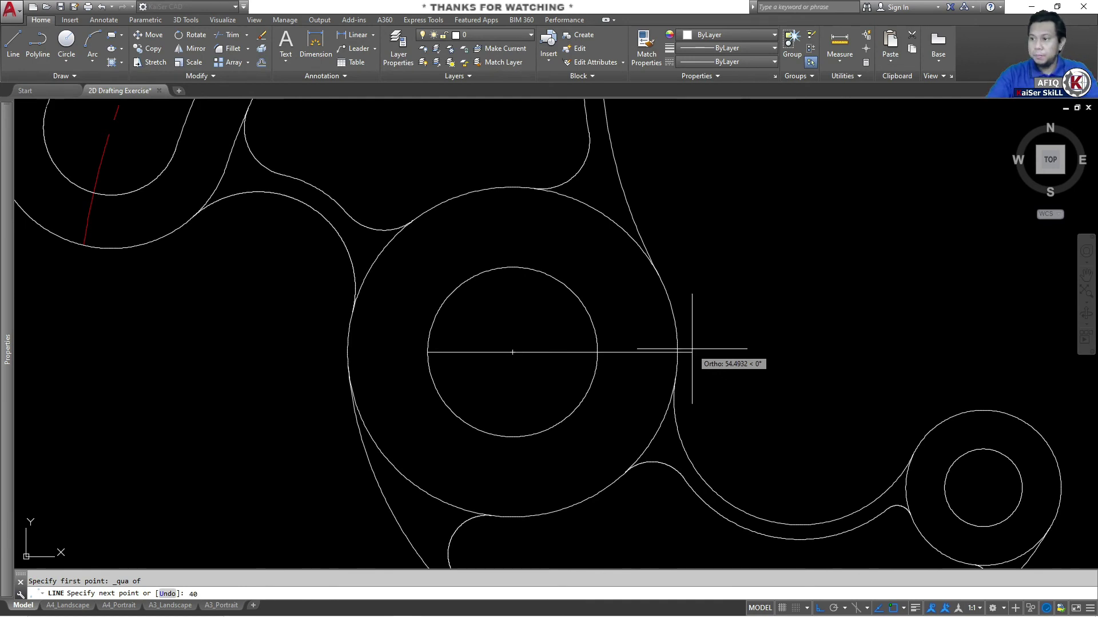
pyautogui.write('40')
pyautogui.press('Return')
pyautogui.press('Escape')
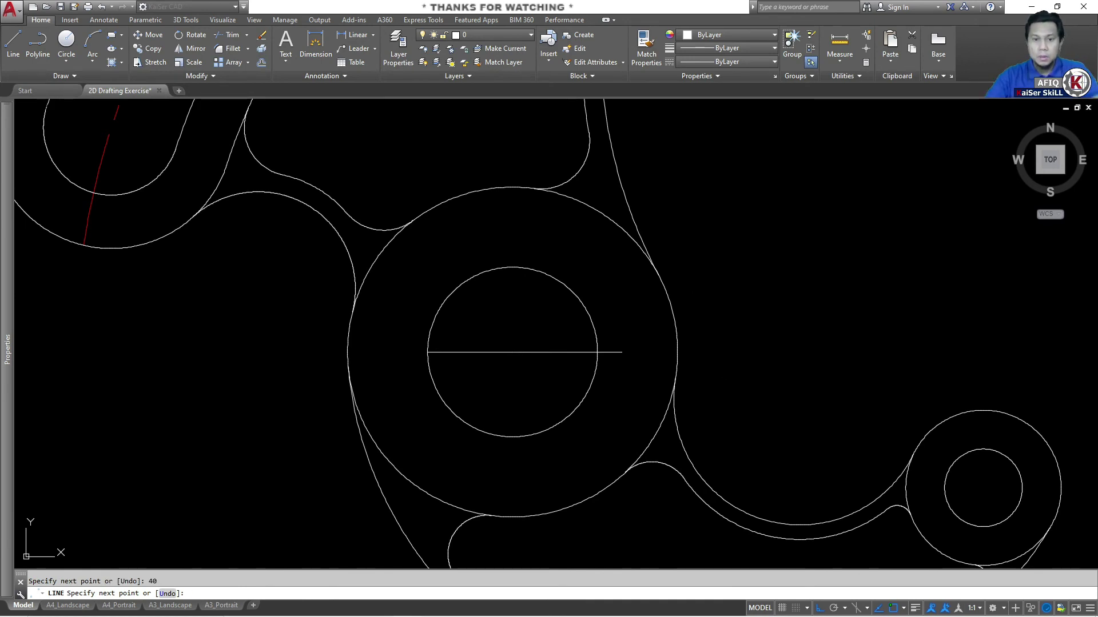
# Offset the horizontal line through the bore by 2.5 to both sides for the keyway
pyautogui.press('Return')
pyautogui.write('2.')
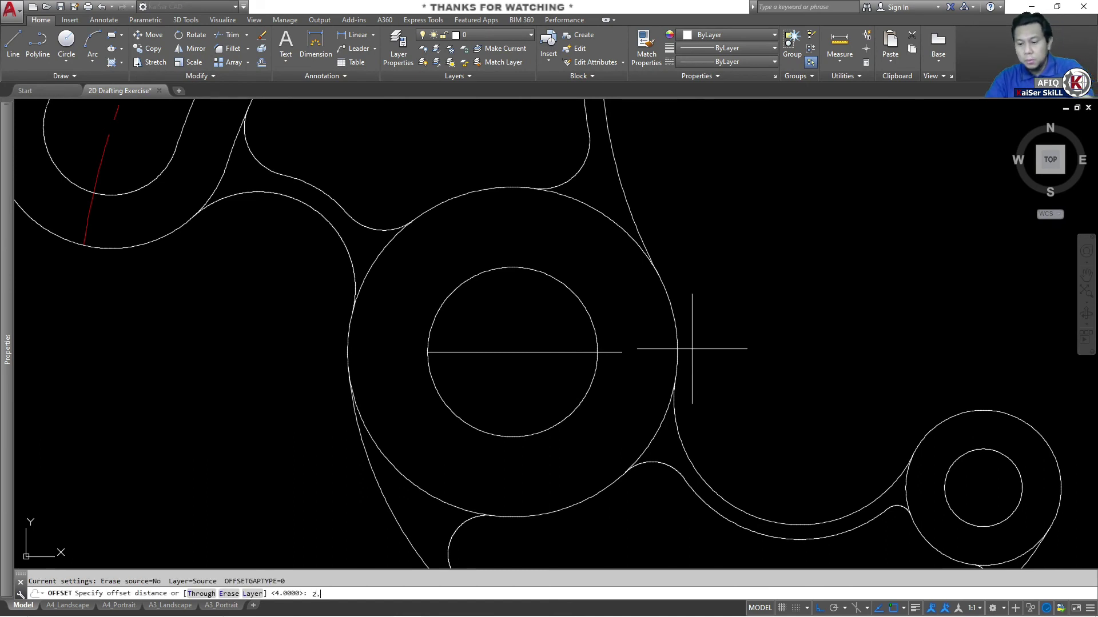
pyautogui.write('5')
pyautogui.press('Return')
pyautogui.click(621, 352)
pyautogui.click(612, 318)
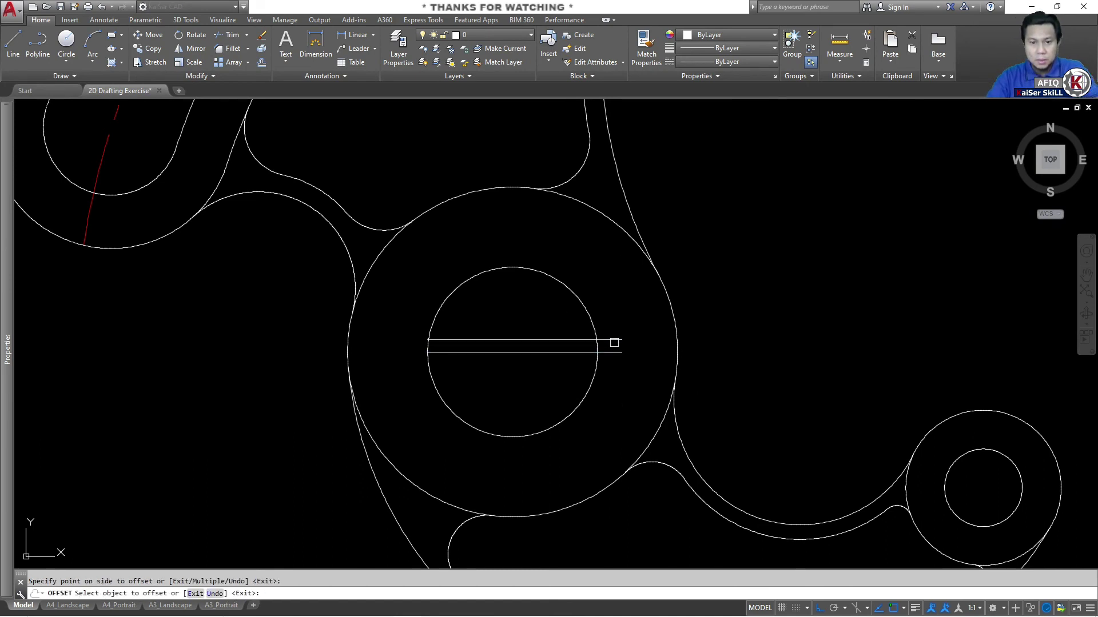
pyautogui.click(615, 352)
pyautogui.click(615, 391)
pyautogui.press('Escape')
# Erase the middle line and close the keyway's right end with a line joining the two offset lines
pyautogui.click(616, 352)
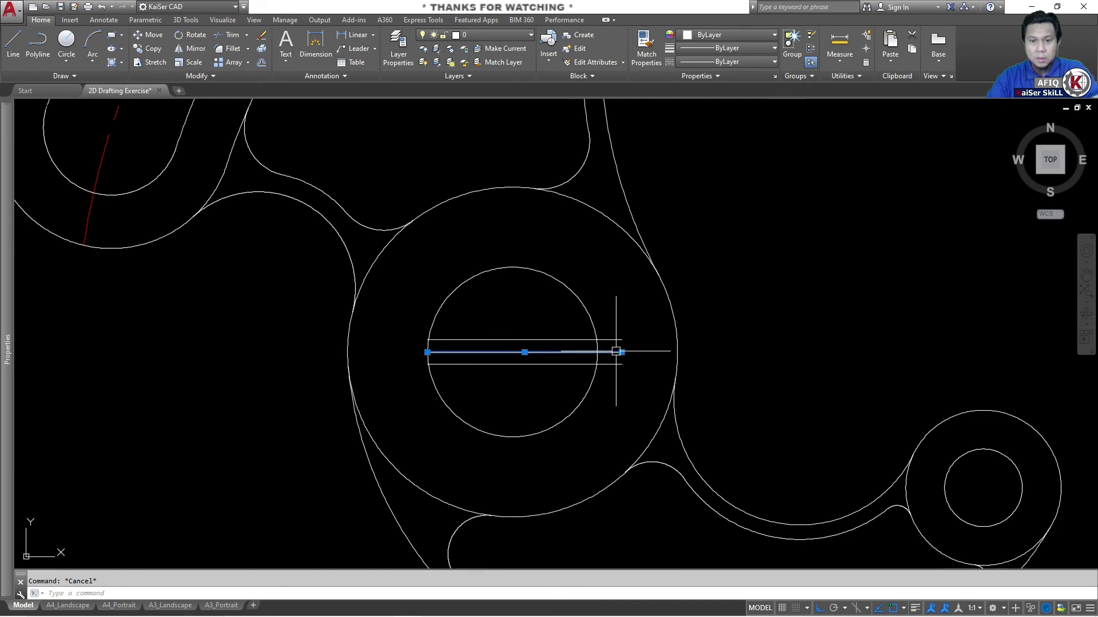
pyautogui.press('Delete')
pyautogui.press('Escape')
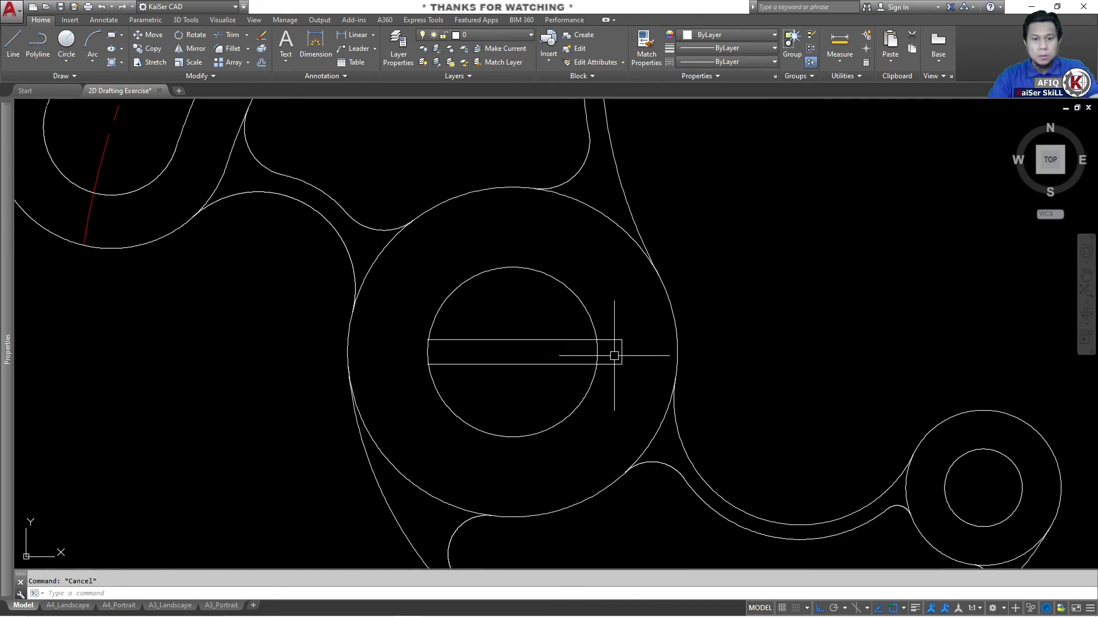
# Rotate the three keyway lines by -45 degrees about the bore centre
pyautogui.write('ro')
pyautogui.press('Return')
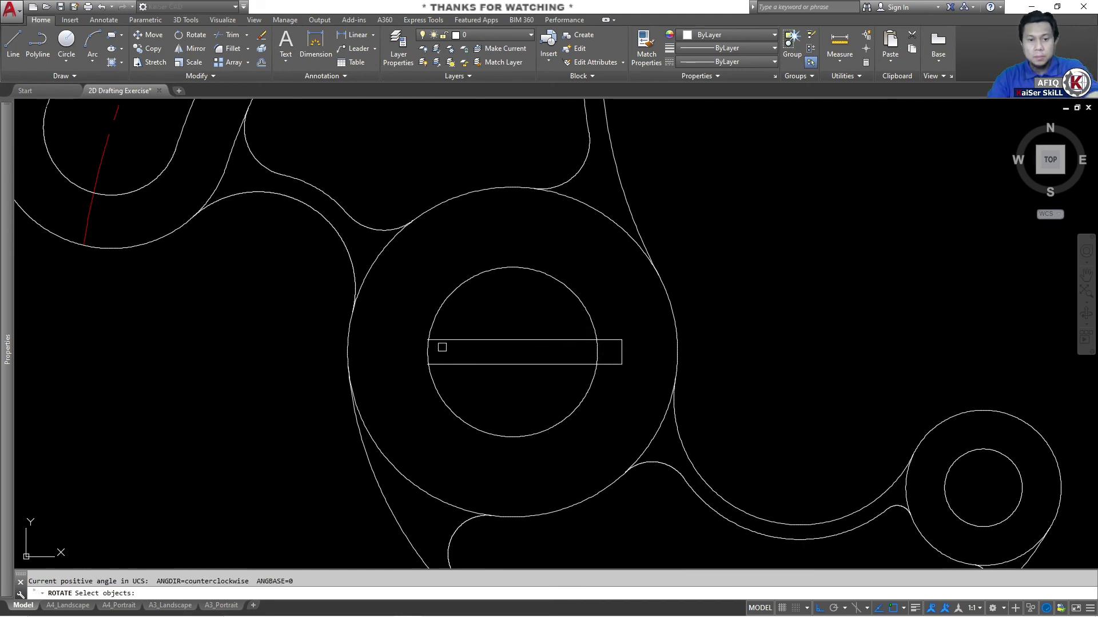
pyautogui.click(402, 324)
pyautogui.click(631, 377)
pyautogui.press('Return')
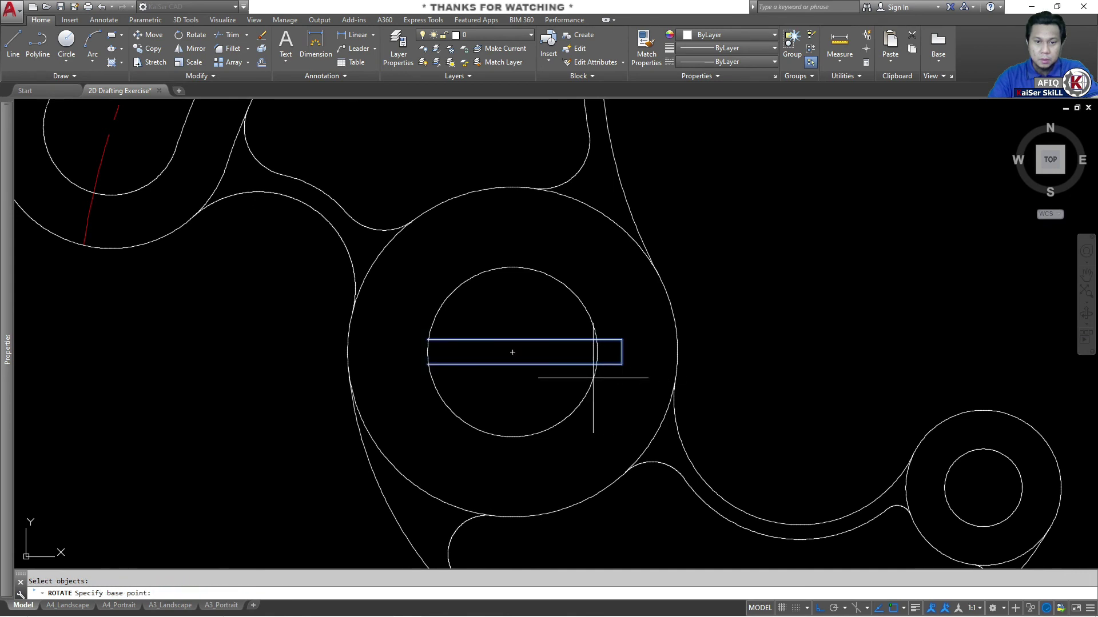
pyautogui.click(591, 377)
pyautogui.write('-')
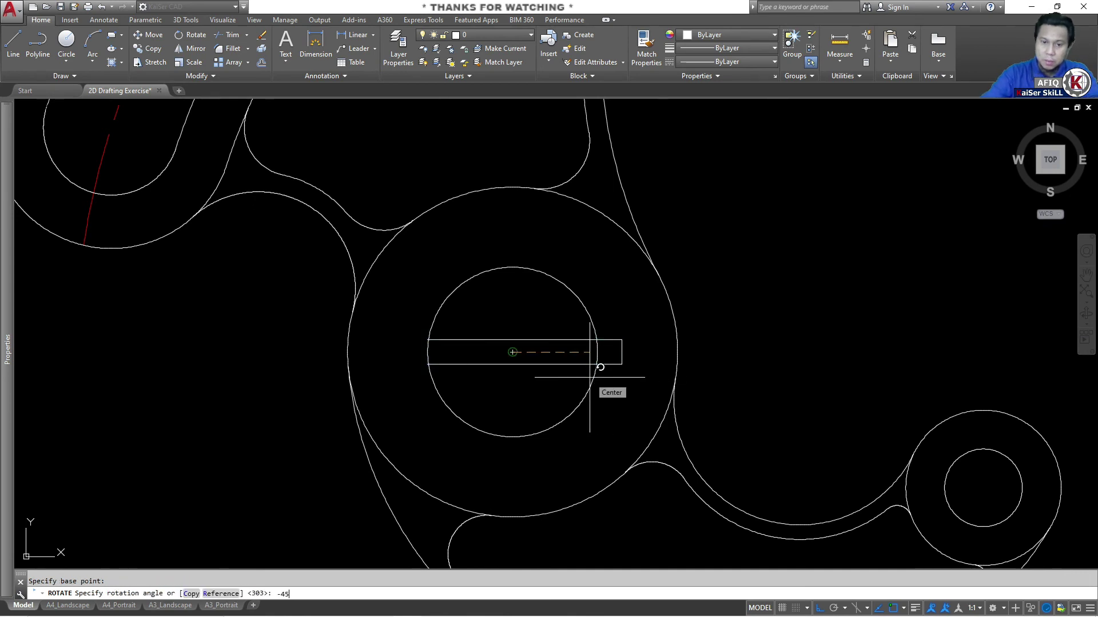
pyautogui.write('45')
pyautogui.press('Return')
pyautogui.press('Escape')
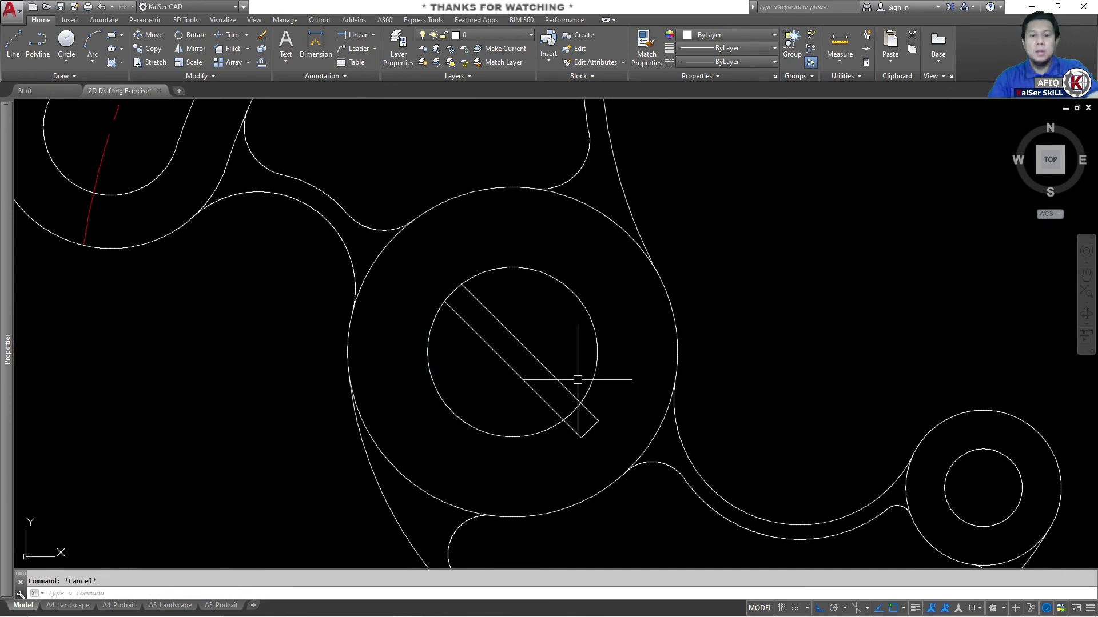
# Trim the keyway lines inside the bore and the bore arc across the keyway opening
pyautogui.write('tr')
pyautogui.press('Return')
pyautogui.press('Return')
pyautogui.click(559, 355)
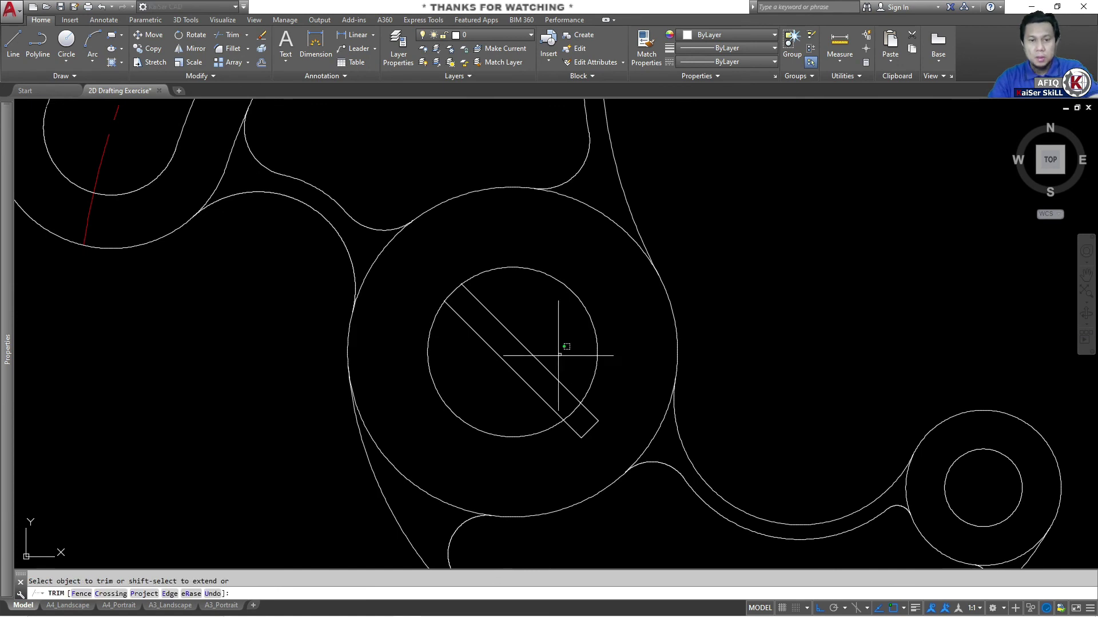
pyautogui.click(512, 384)
pyautogui.scroll(6, 564, 415)
pyautogui.click(594, 402)
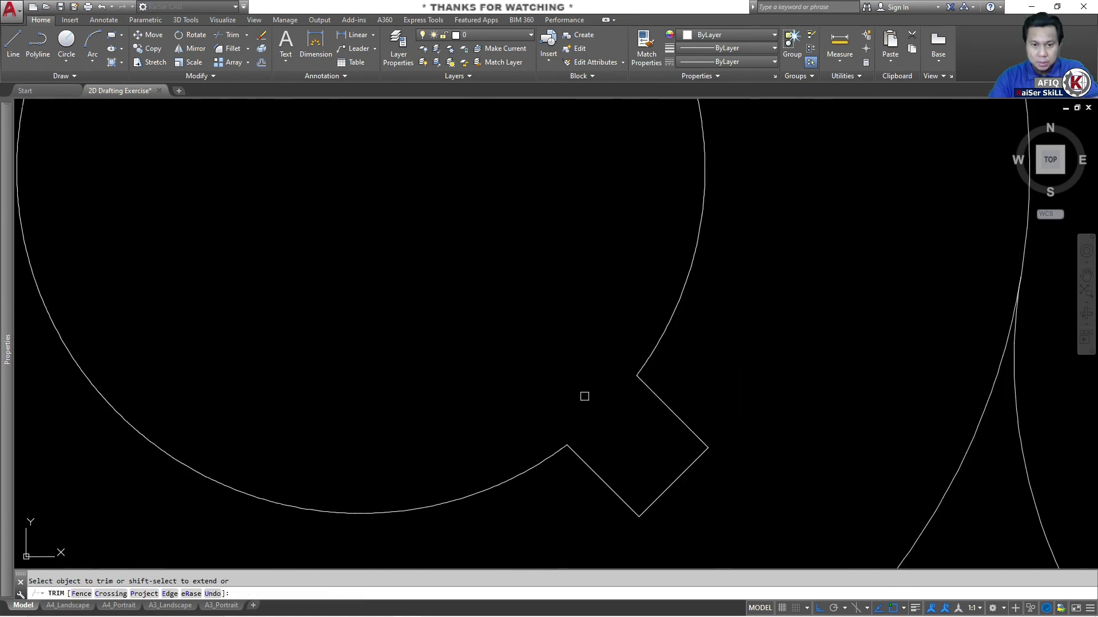
pyautogui.scroll(-4, 588, 408)
pyautogui.press('Escape')
# Erase the two leftover line stubs on the bore's upper-left edge and show the whole drawing
pyautogui.scroll(5, 394, 217)
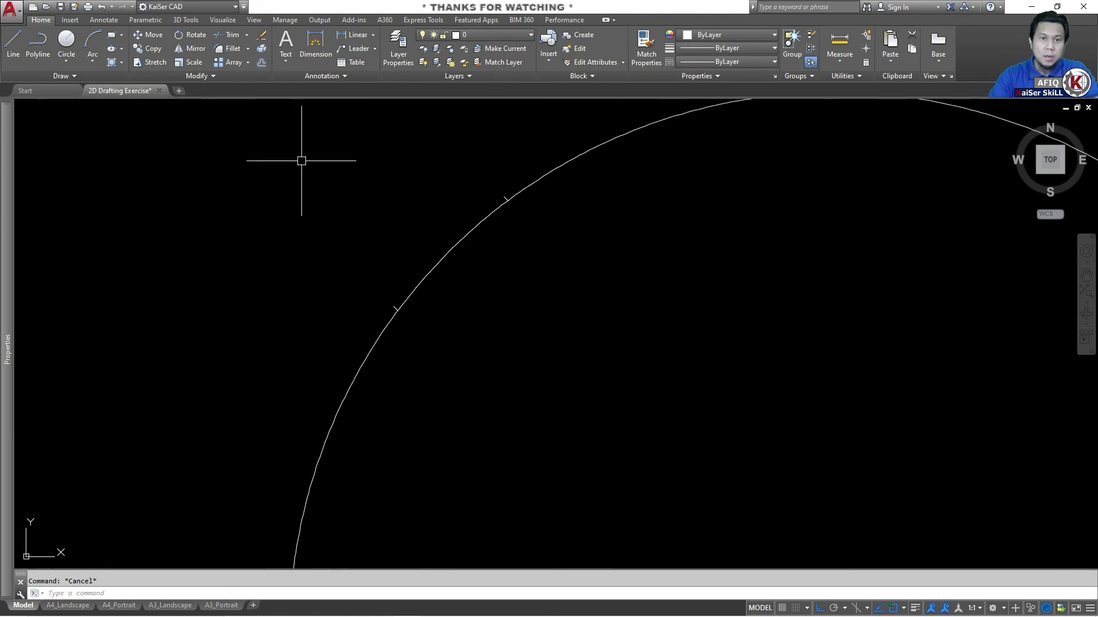
pyautogui.click(298, 154)
pyautogui.click(662, 395)
pyautogui.press('Delete')
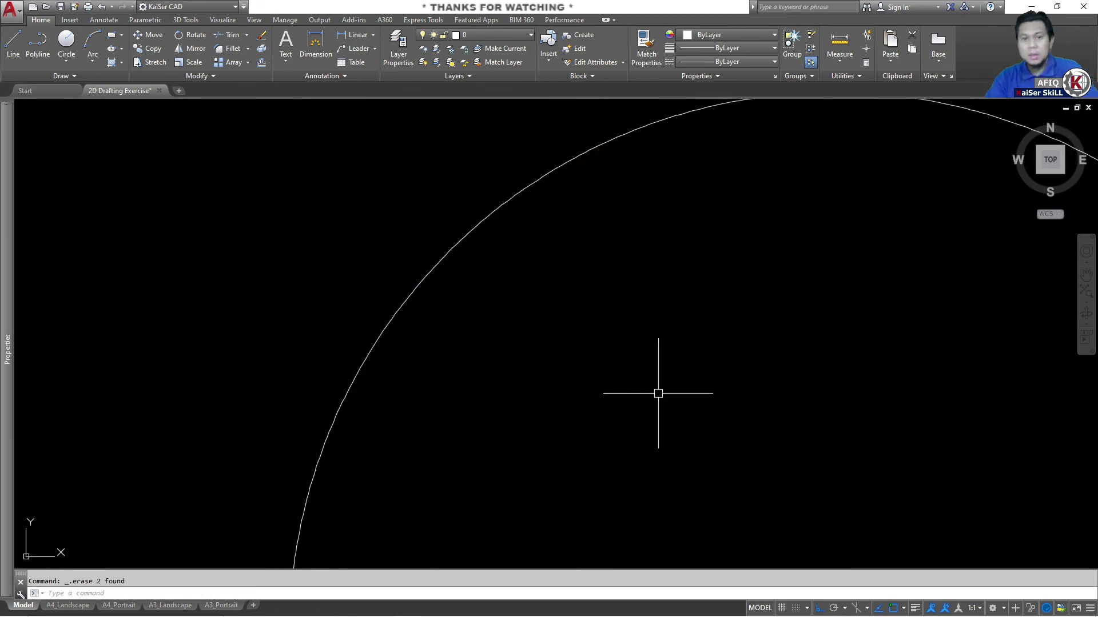
pyautogui.scroll(-7, 514, 385)
pyautogui.middleClick(514, 385)
pyautogui.middleClick(514, 385)
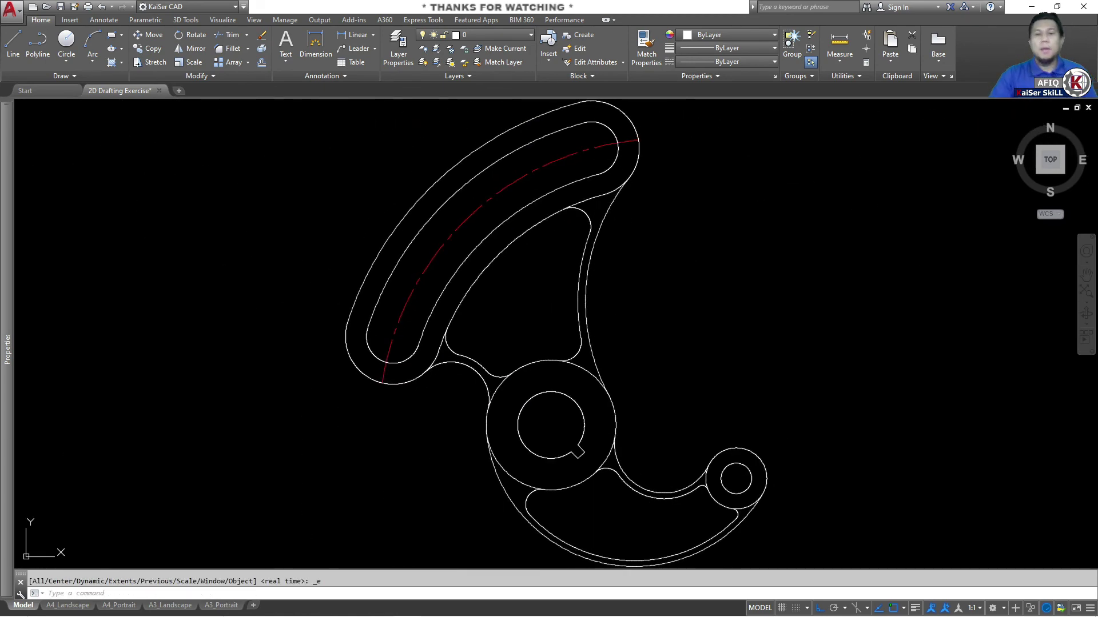